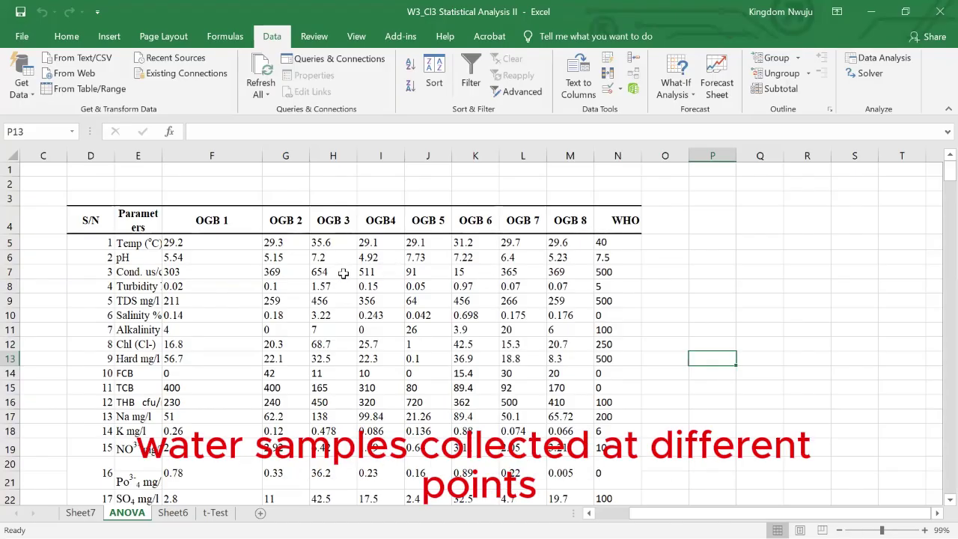
Step: Narrow the OGB 1 column slightly and select the WHO header cell of the water-sample table
left_click_drag(260, 158, 234, 170)
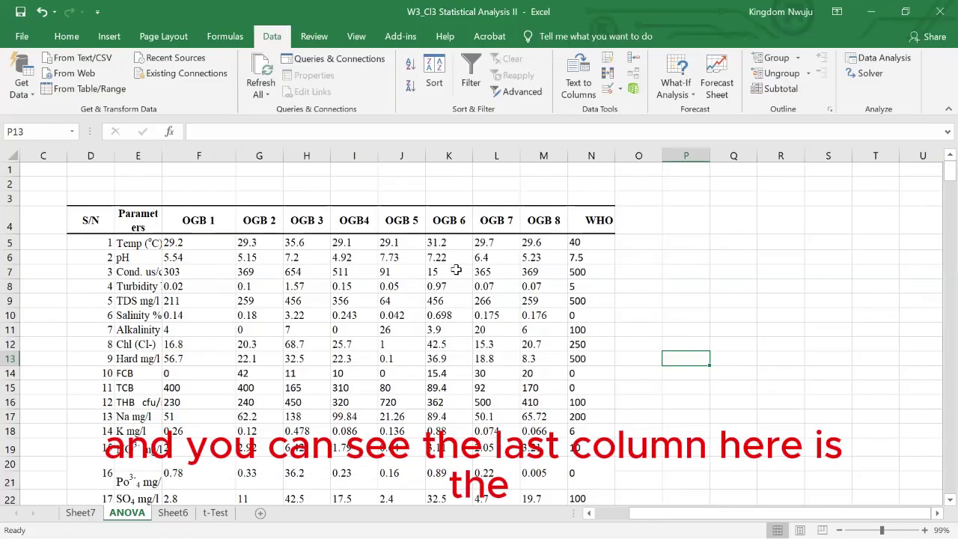
left_click(590, 247)
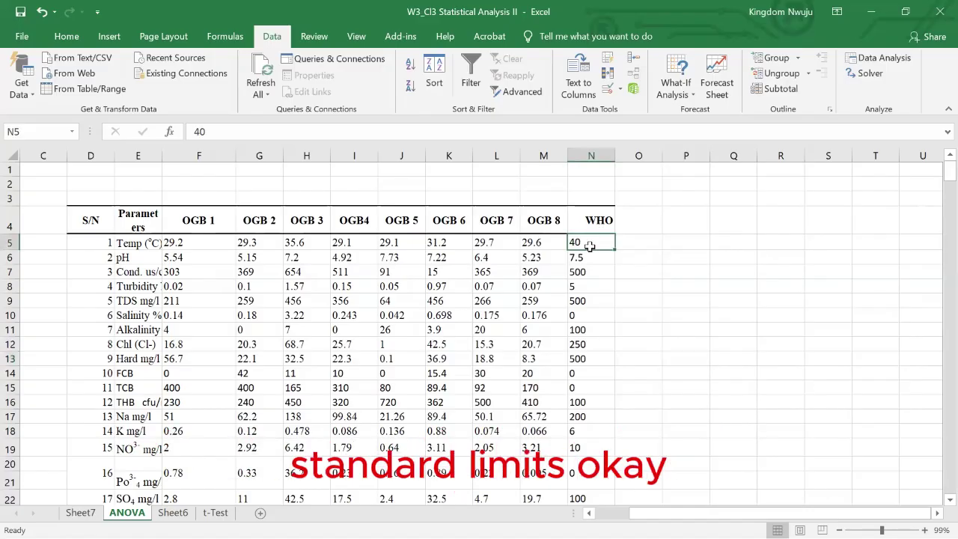
scroll(590, 246, "down", 1)
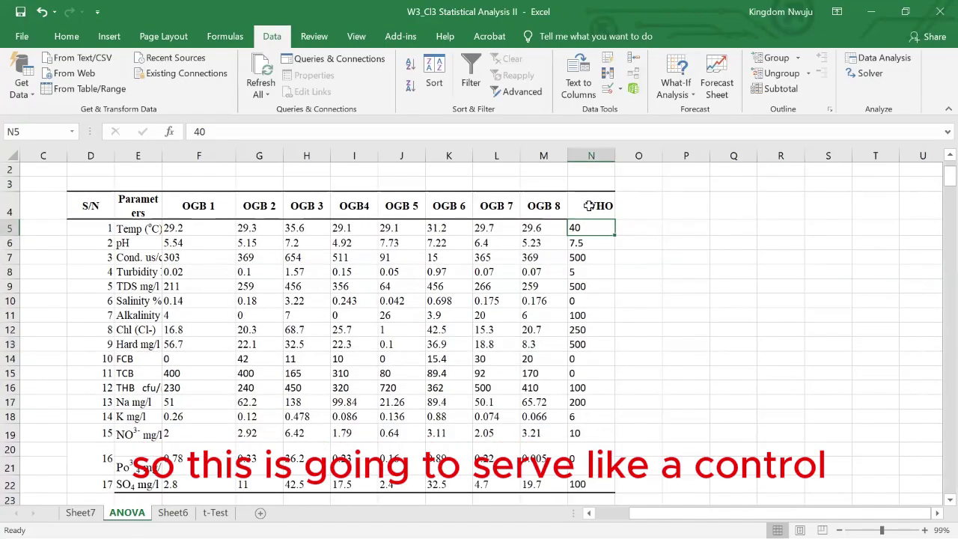
left_click(592, 208)
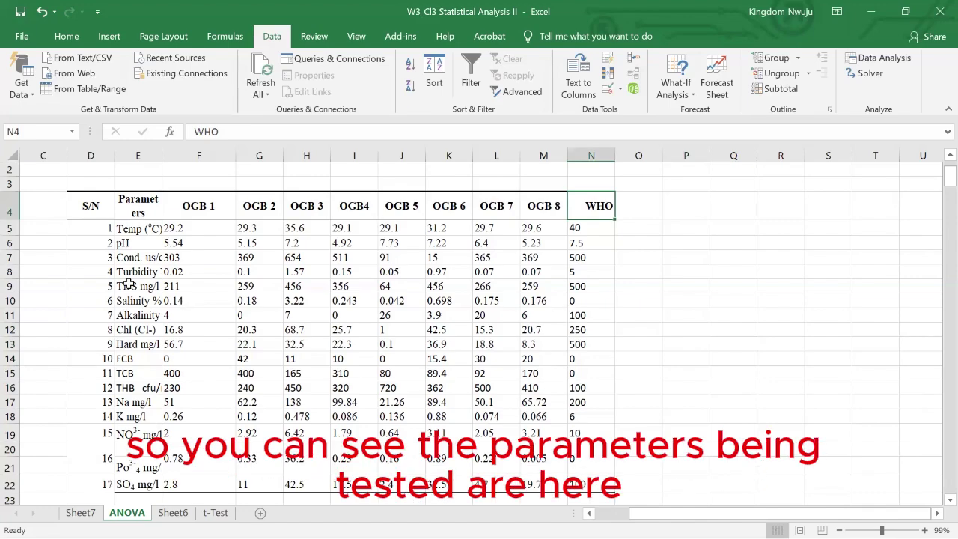
Step: Review the list of tested parameters and select the data from the OGB 1 header through the last WHO value
scroll(128, 285, "down", 1)
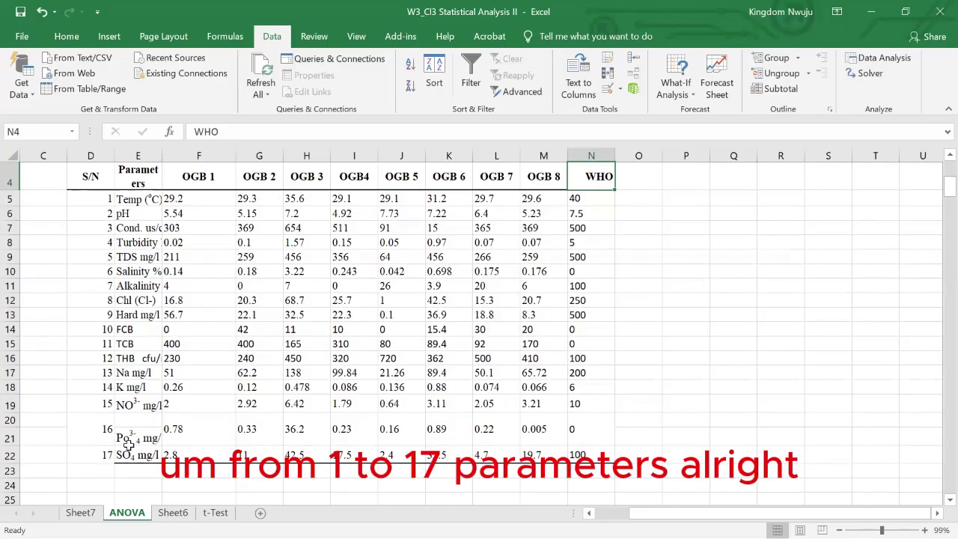
scroll(290, 345, "up", 1)
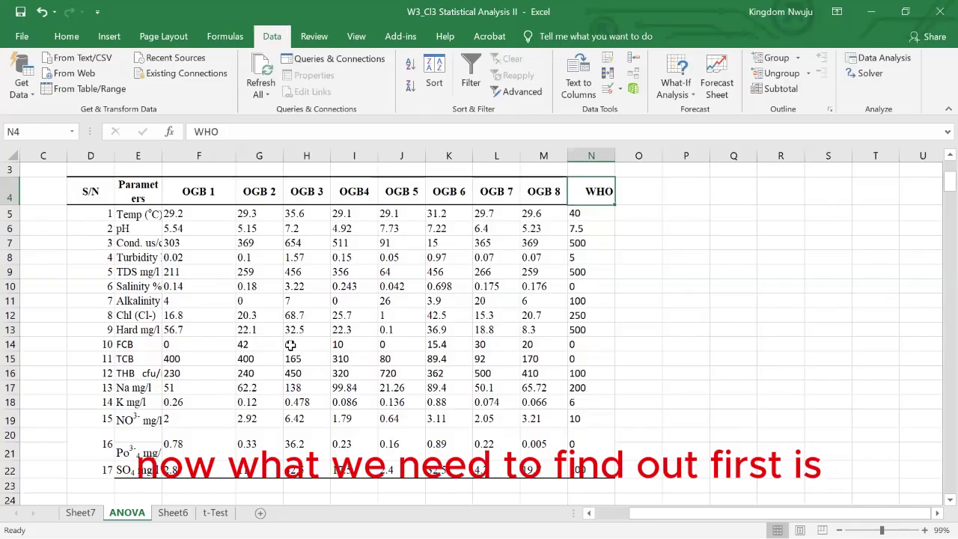
scroll(290, 344, "down", 3)
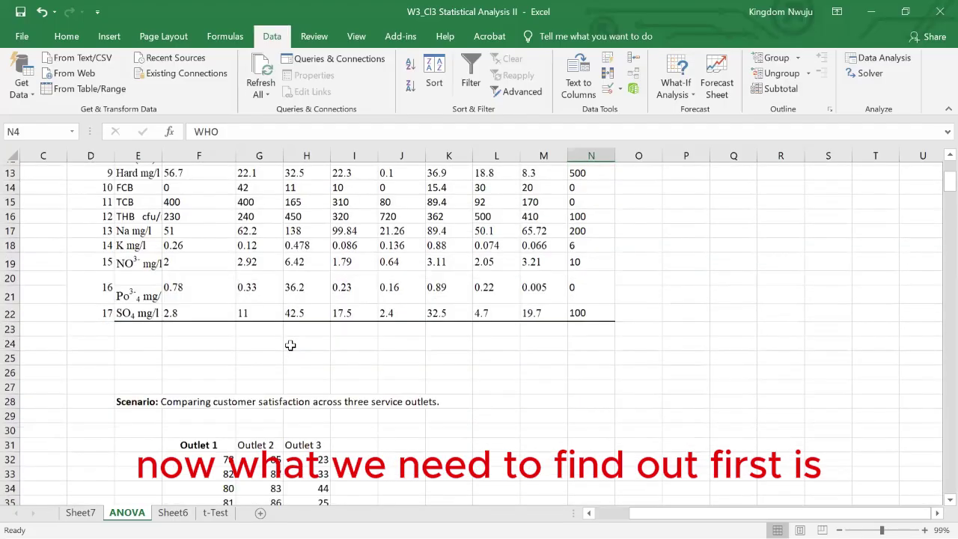
scroll(290, 346, "up", 1)
scroll(290, 346, "up", 3)
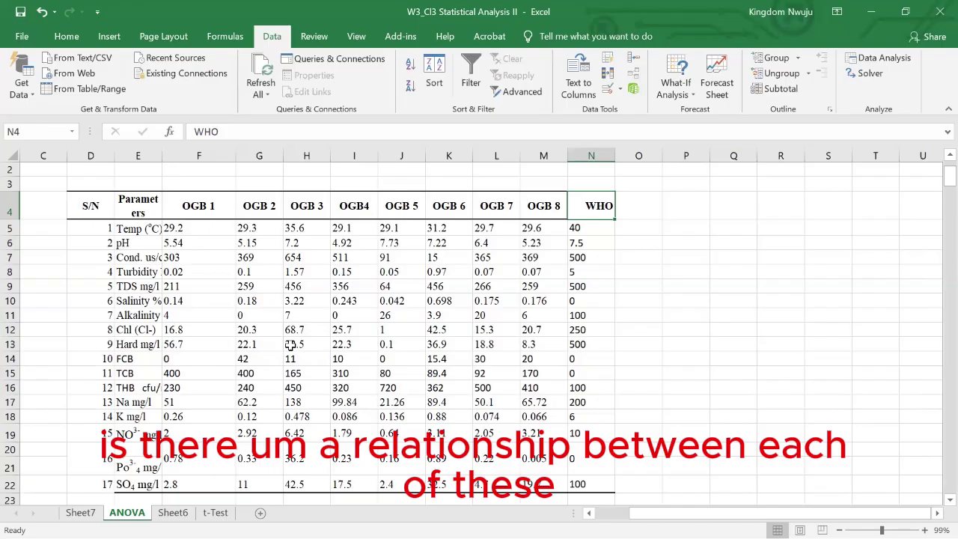
left_click_drag(205, 208, 579, 483)
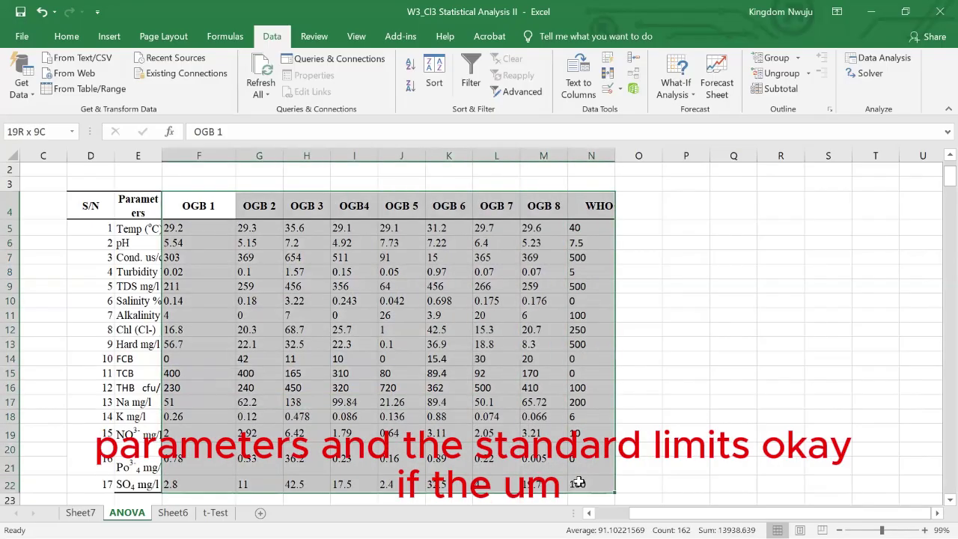
Step: Enter the note "ANALYSIS of VARIANCE" in cell P8, beside the water-sample table
left_click(671, 272)
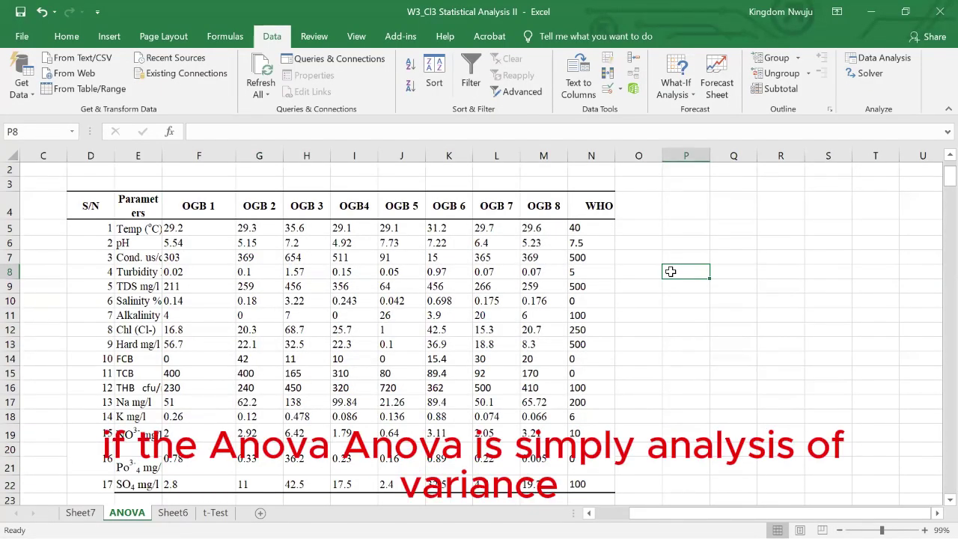
type("ANAL")
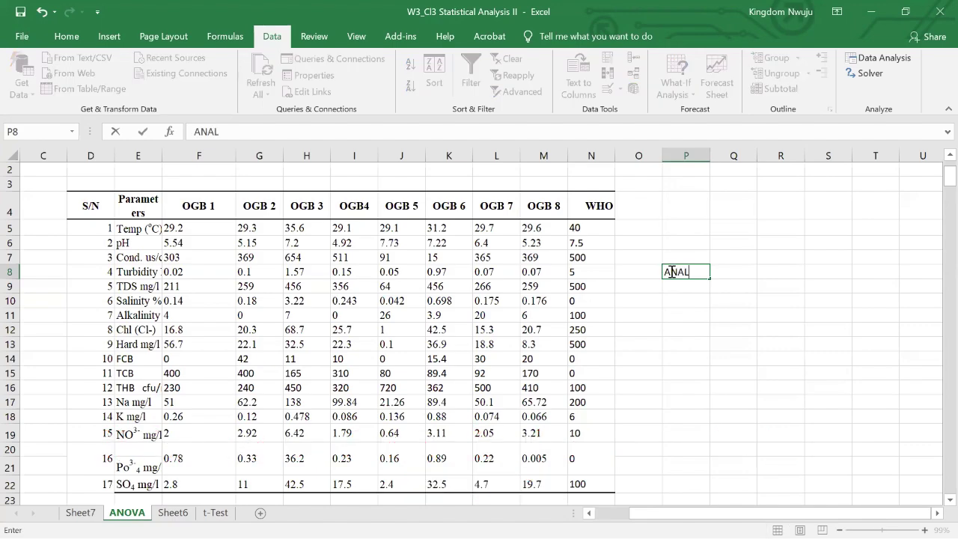
type("YSIS of VARIANCE")
left_click(760, 326)
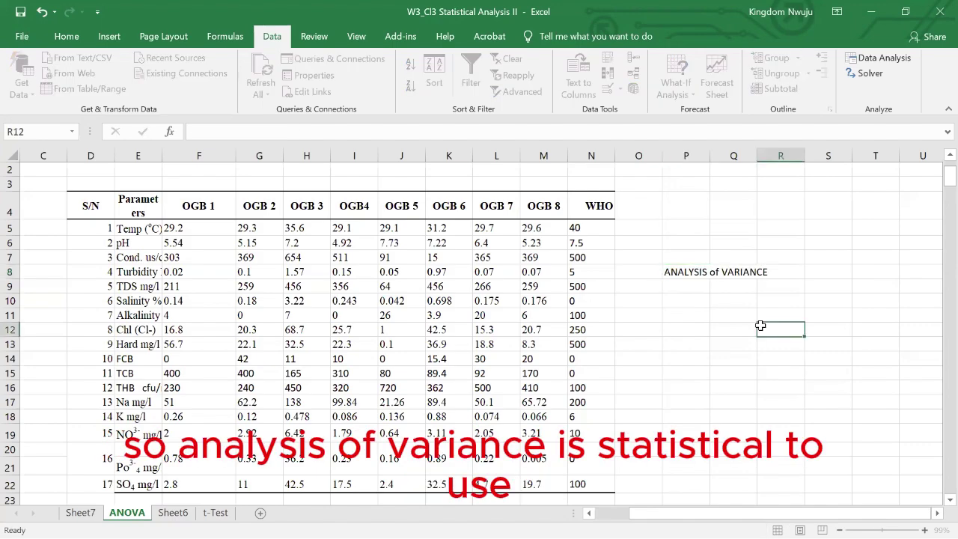
Step: Enter the note "Three or more" in cell P11
left_click(669, 311)
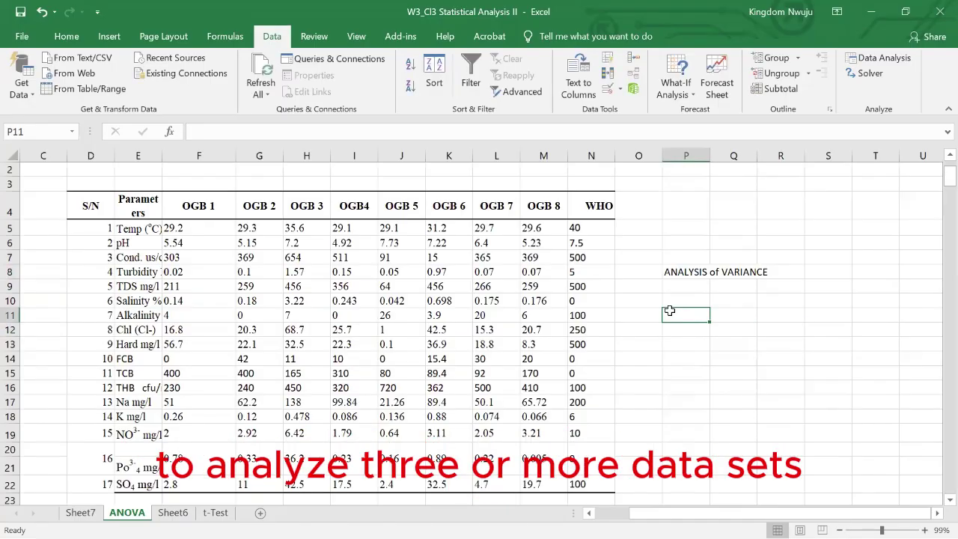
type("Three")
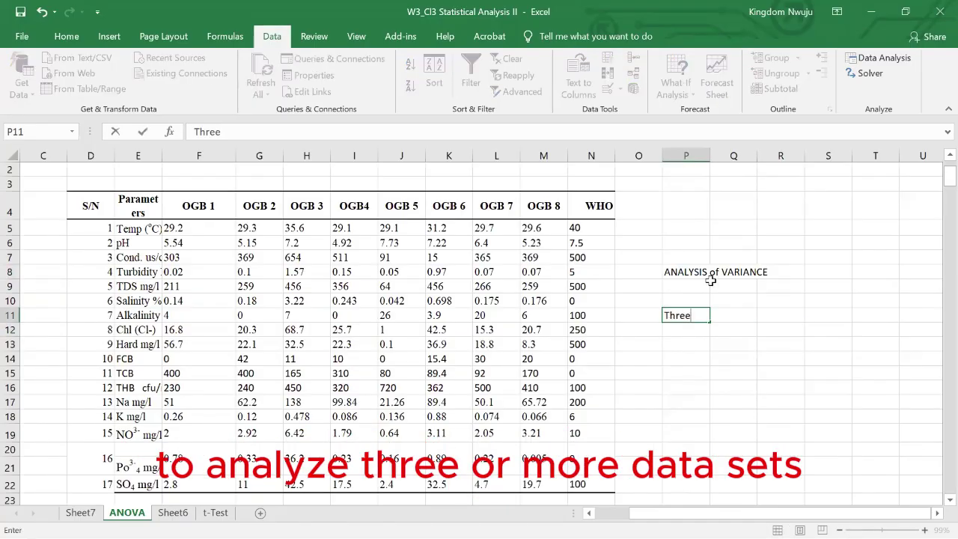
type(" or more")
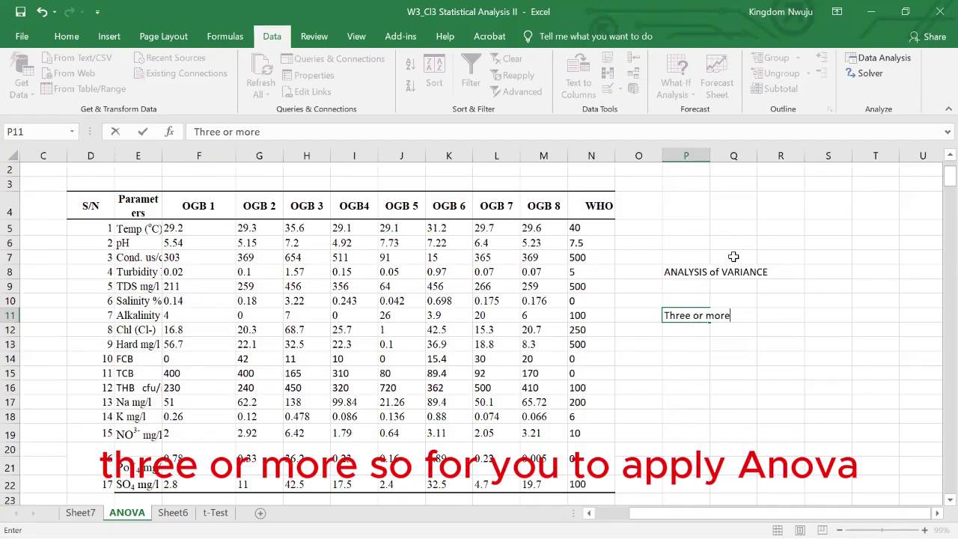
key("Return")
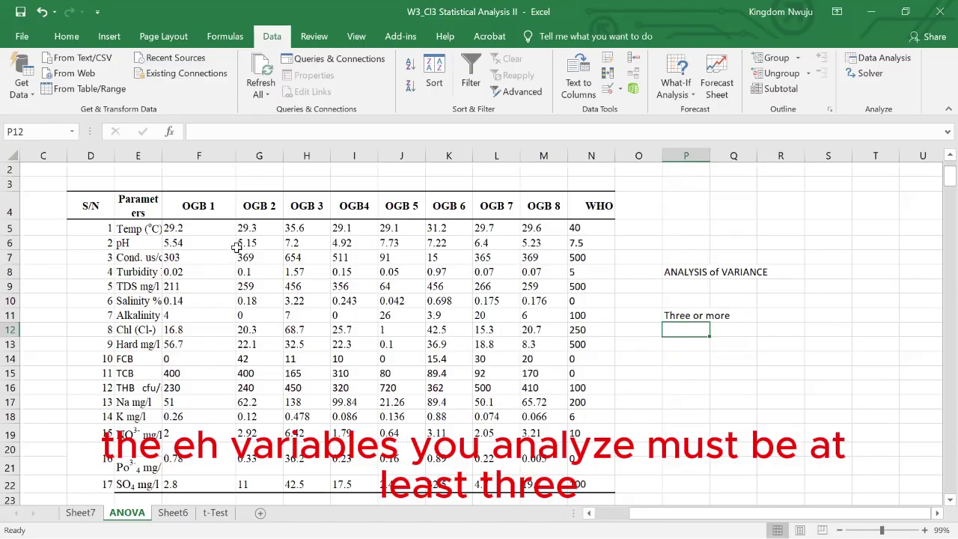
Step: Select the OGB 1 and OGB 8 columns in turn to review the span of sample groups
left_click(206, 153)
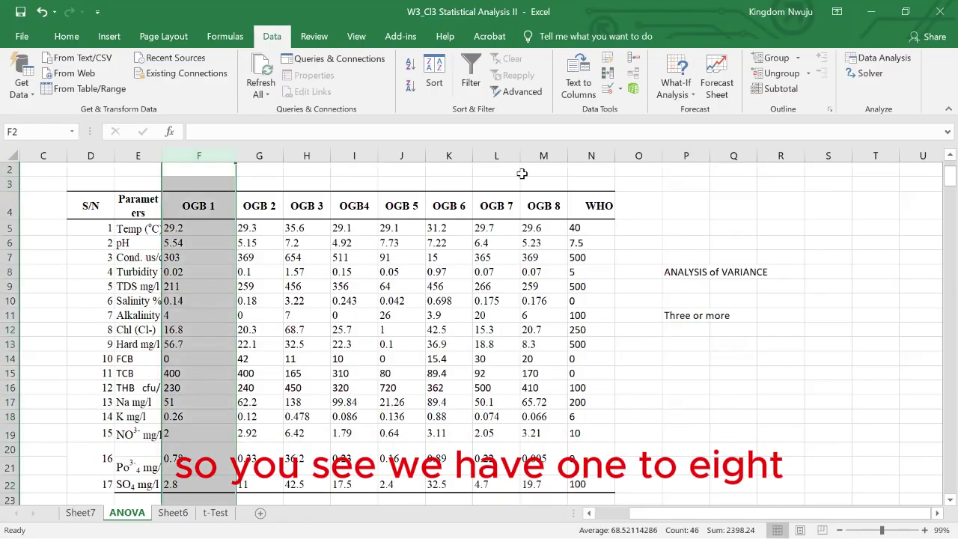
left_click(551, 153)
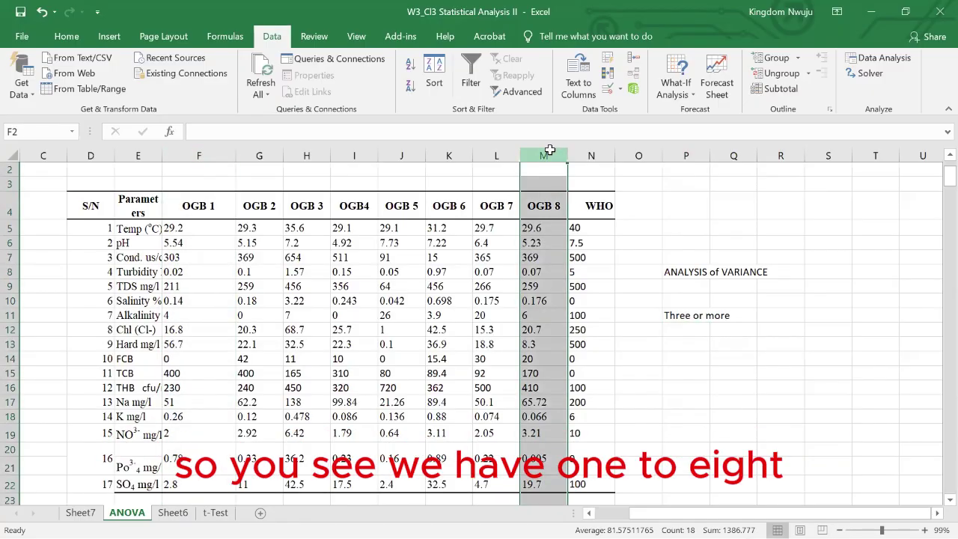
left_click(644, 416)
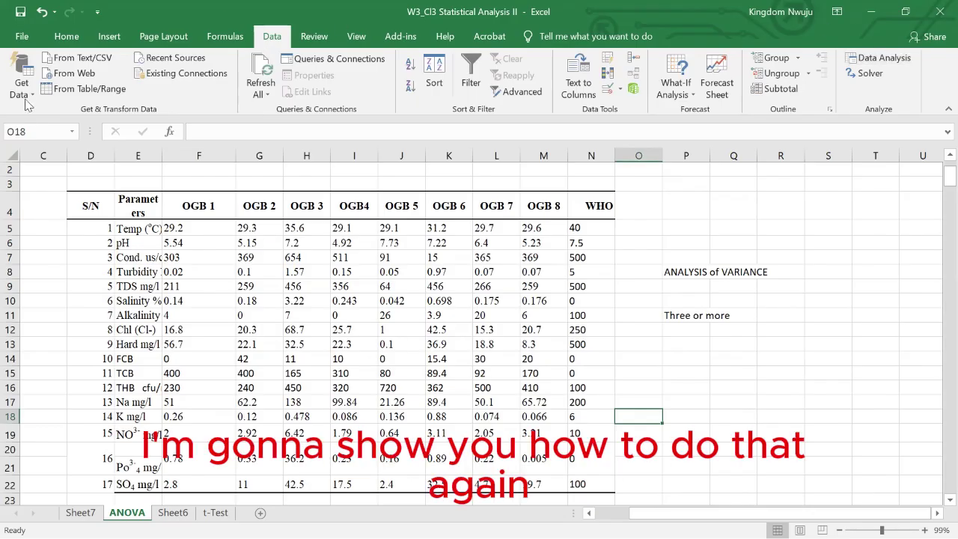
Step: Check in the Excel add-ins settings that Analysis ToolPak, Analysis ToolPak - VBA, Euro Currency Tools and Solver Add-in are enabled
left_click(23, 39)
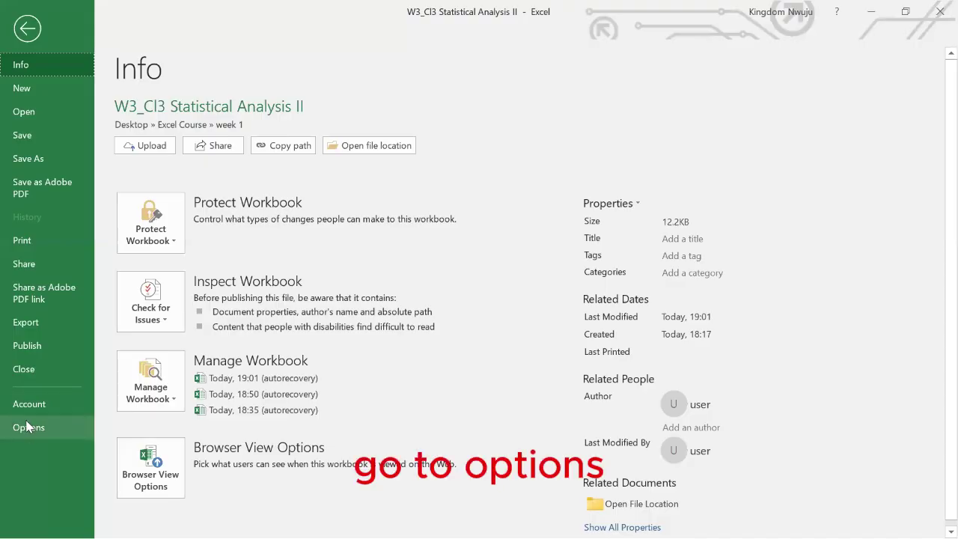
left_click(28, 427)
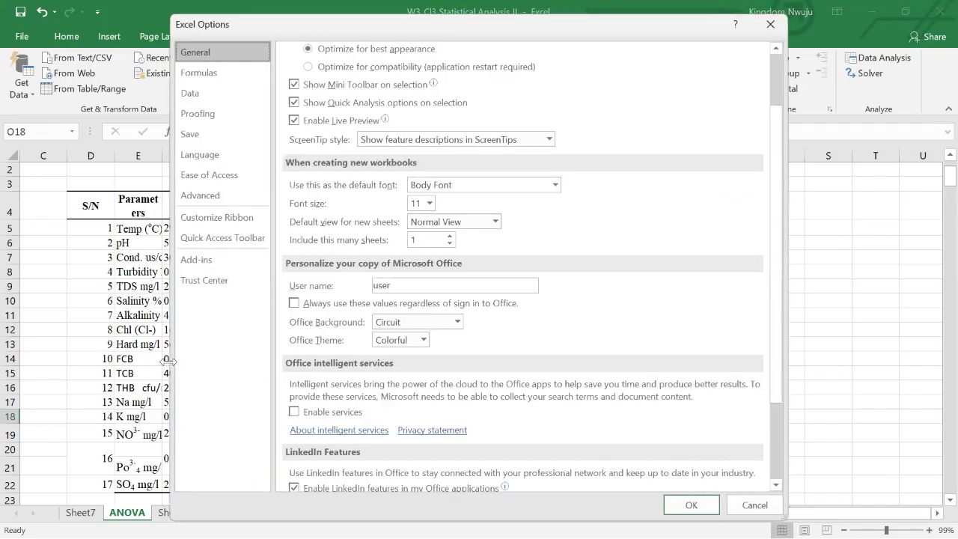
left_click(198, 262)
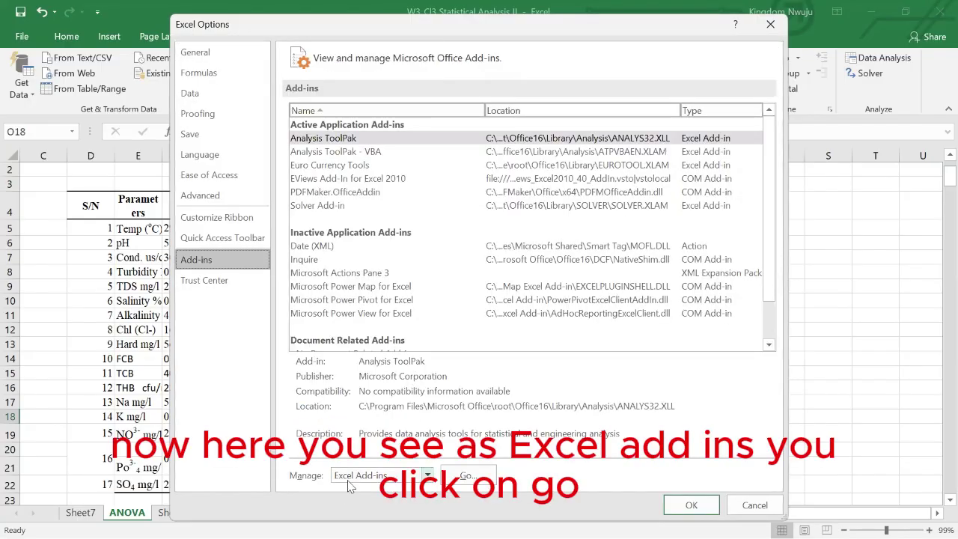
left_click(470, 475)
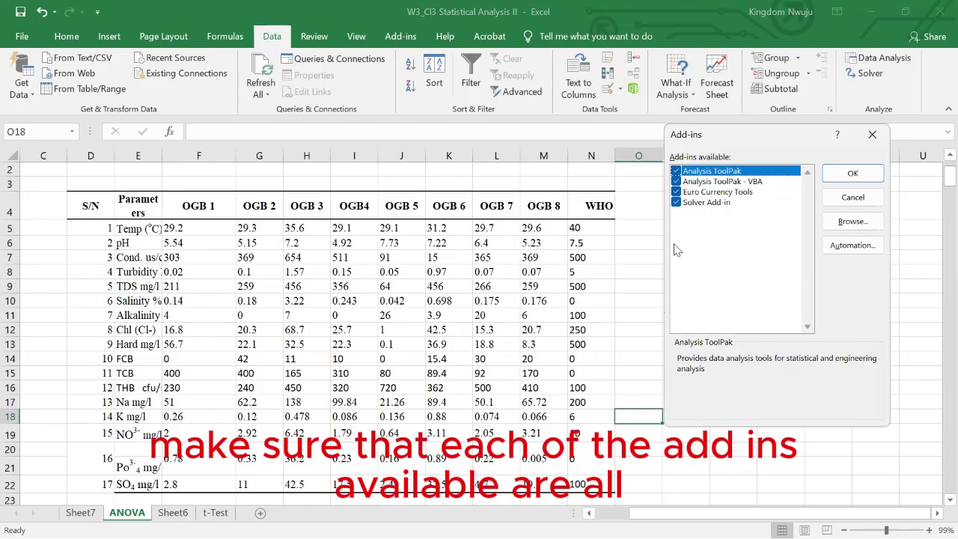
left_click(852, 173)
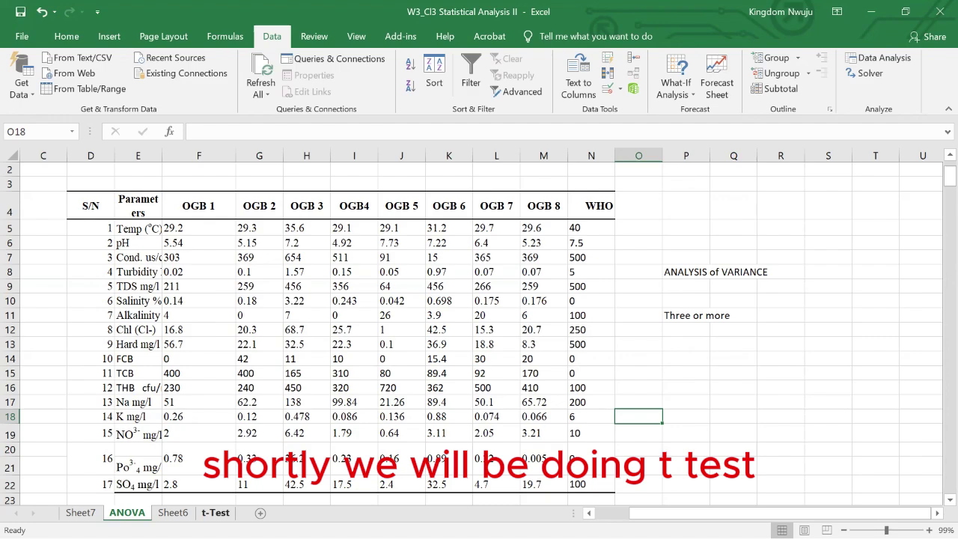
Step: Look at the two-variable datasets on the t-Test sheet and return to the ANOVA sheet
left_click(215, 513)
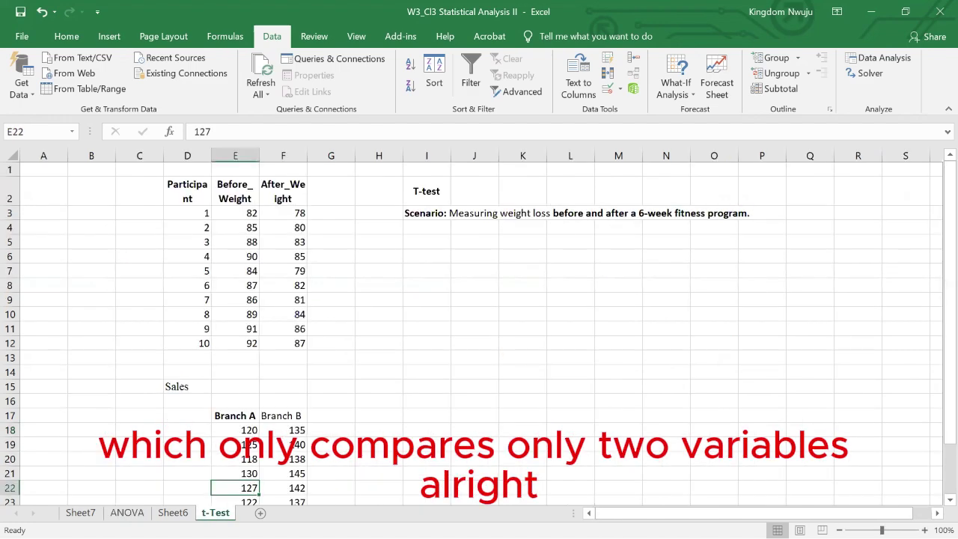
left_click(126, 513)
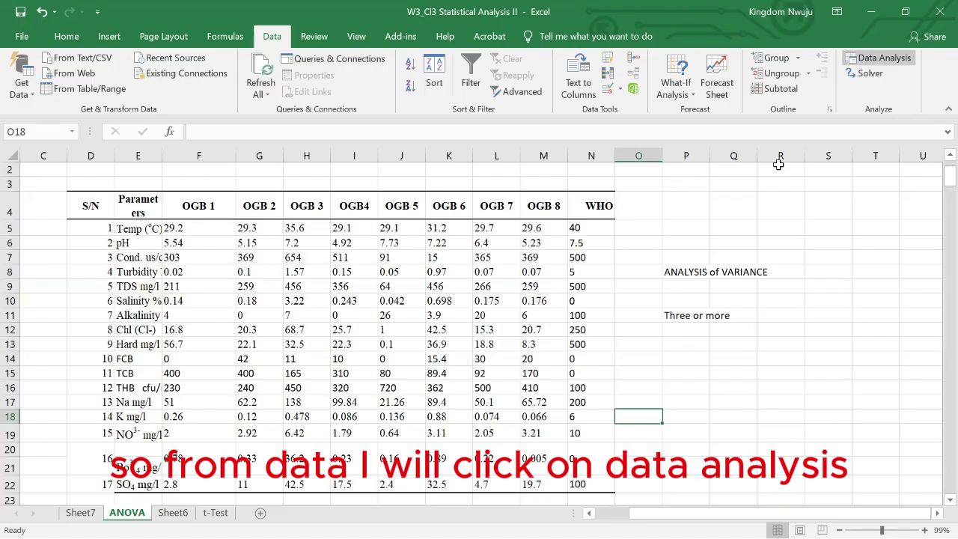
Step: Start the Anova: Single Factor analysis from the Data Analysis tools
left_click(879, 58)
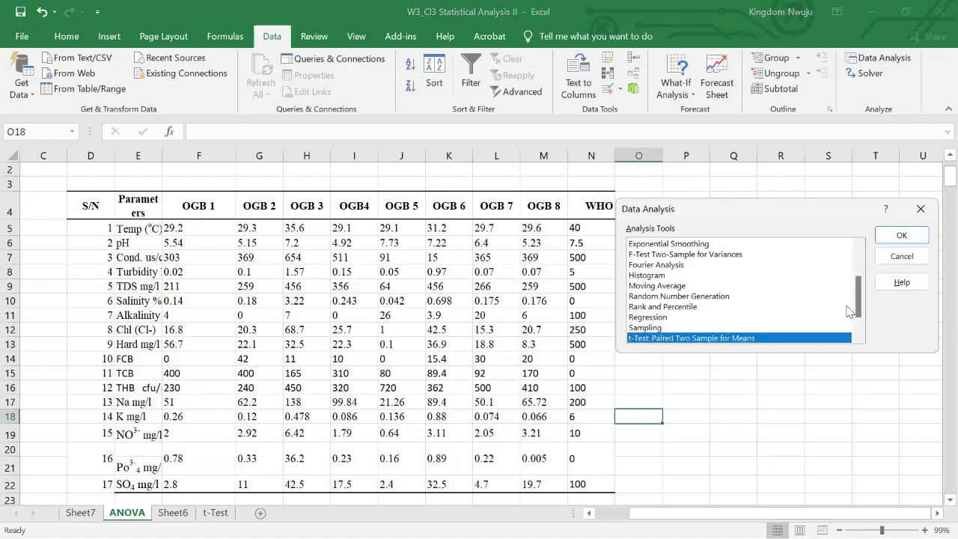
left_click_drag(856, 301, 859, 259)
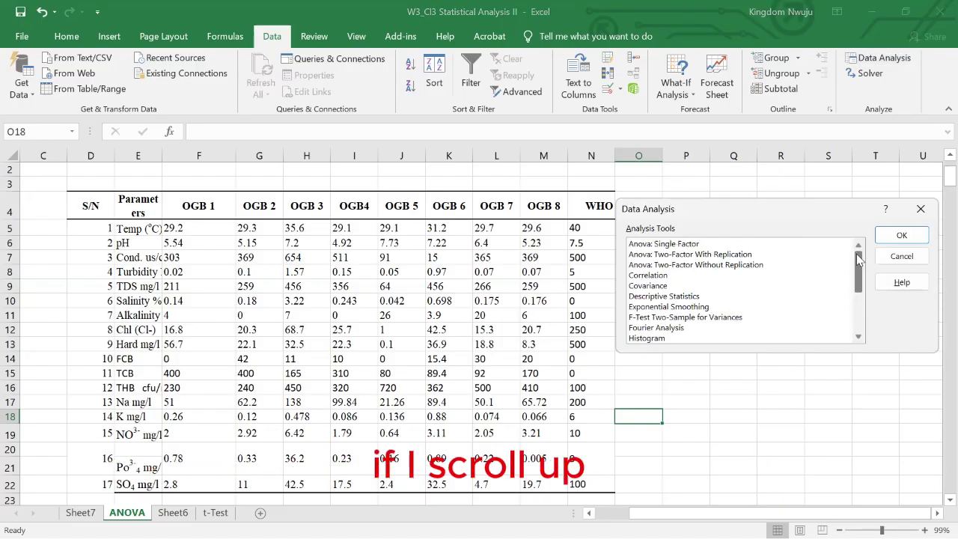
left_click(673, 246)
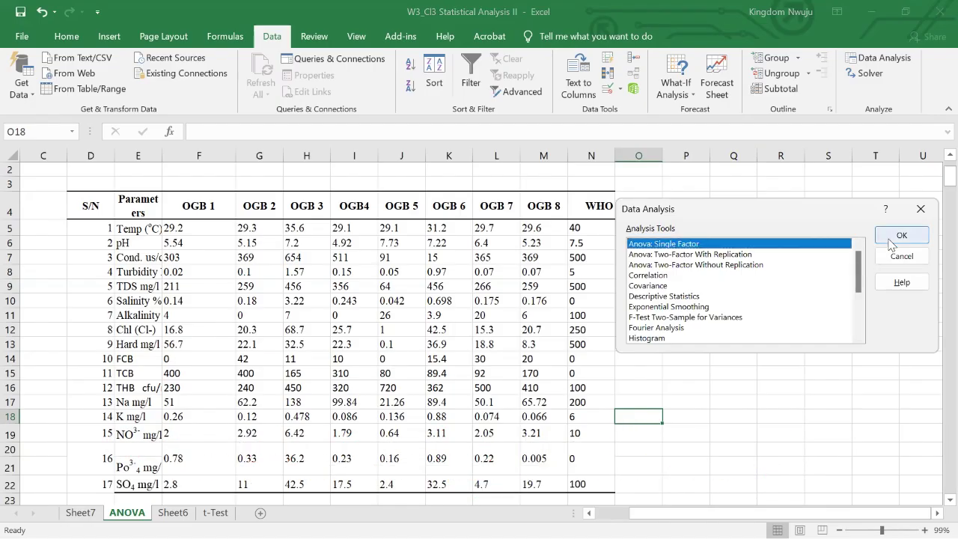
left_click(896, 238)
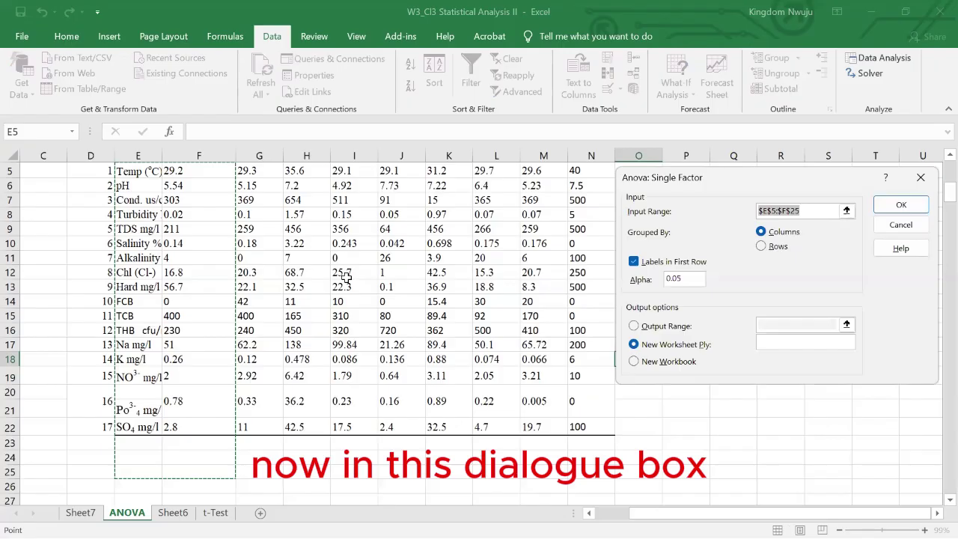
Step: Set the Anova input range to F4:N22, covering the OGB 1 to OGB 8 and WHO columns with their headers
scroll(346, 279, "up", 2)
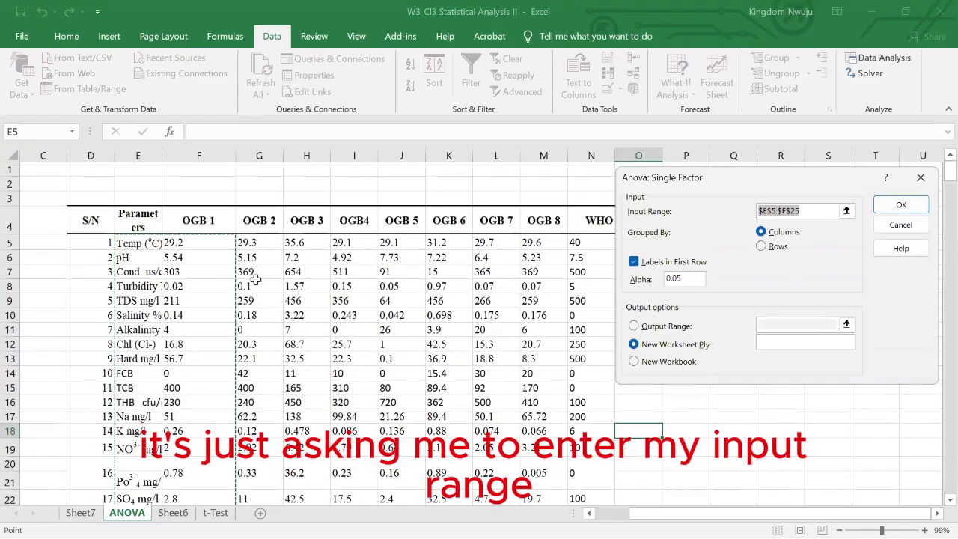
left_click(310, 316)
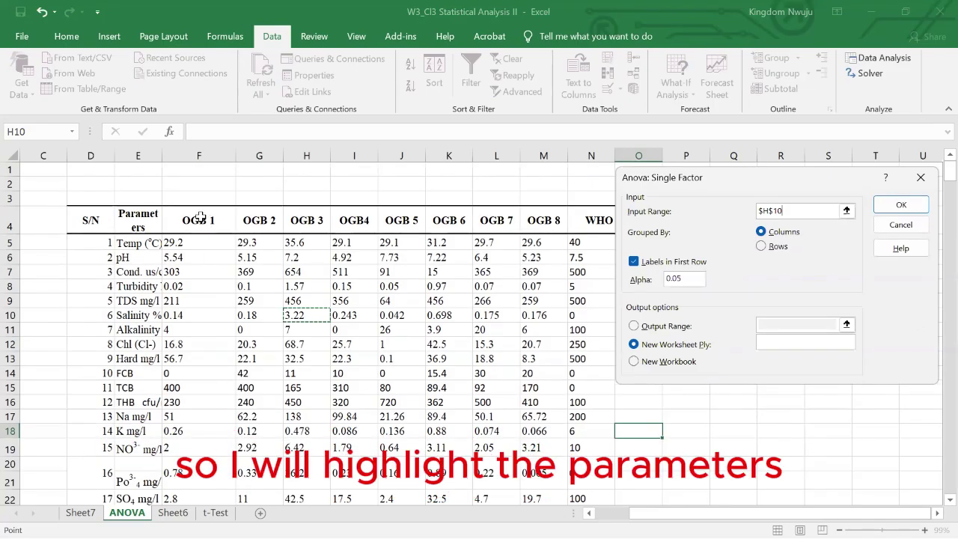
left_click_drag(200, 218, 217, 224)
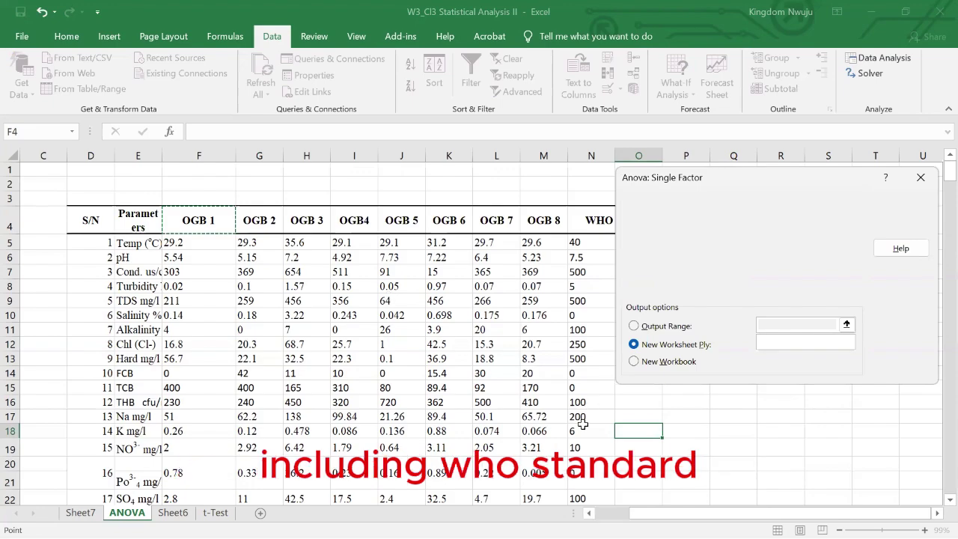
left_click_drag(583, 425, 582, 412)
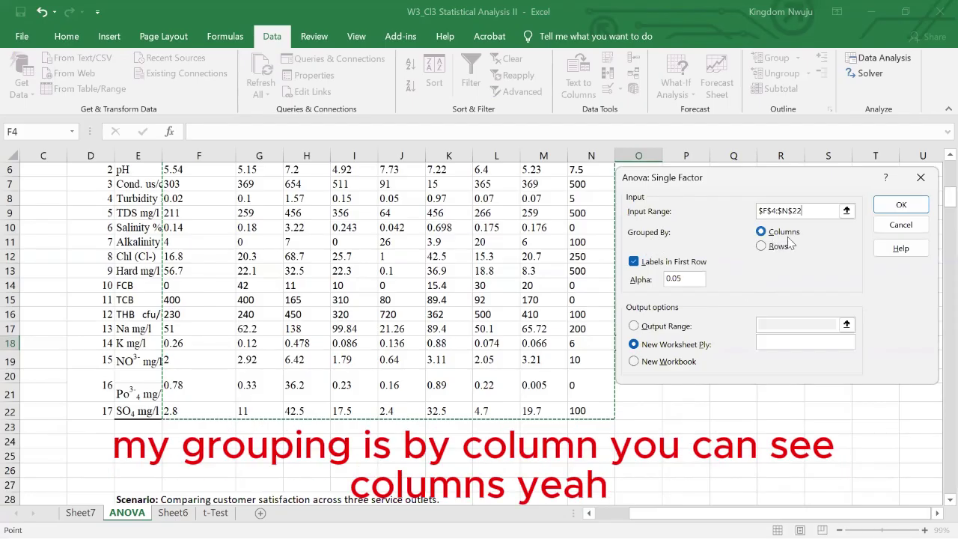
scroll(458, 291, "up", 2)
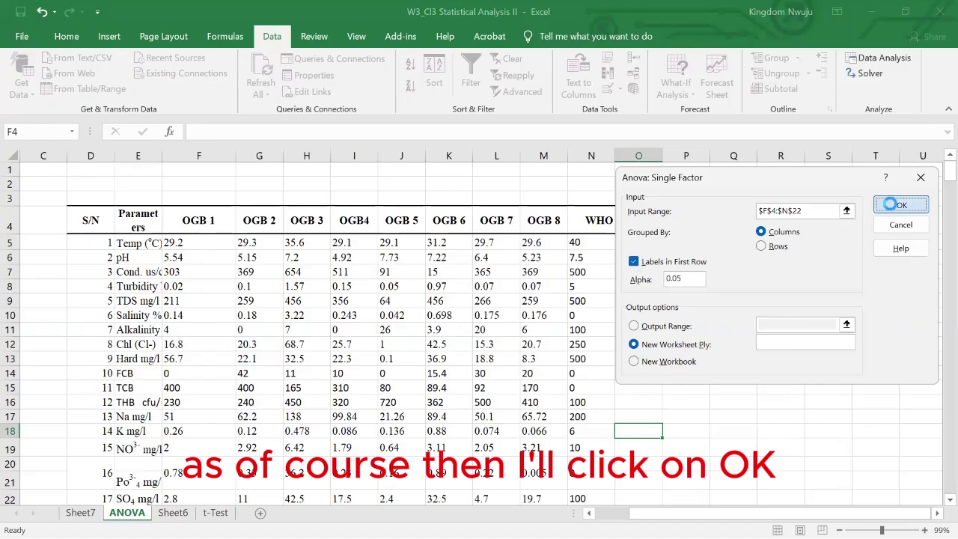
Step: Run the single-factor ANOVA grouped by columns, with first-row labels and alpha 0.05, and output it to a new worksheet
left_click(891, 205)
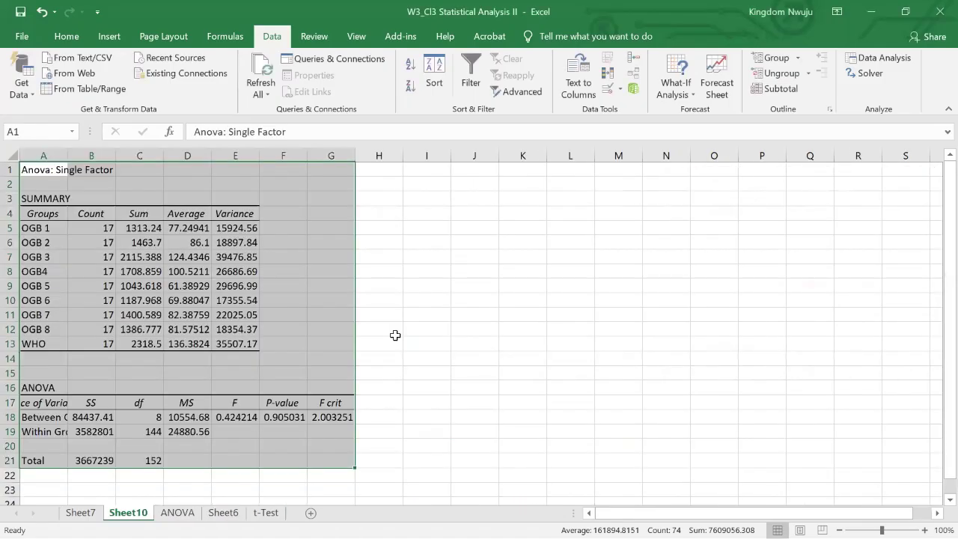
left_click(395, 336)
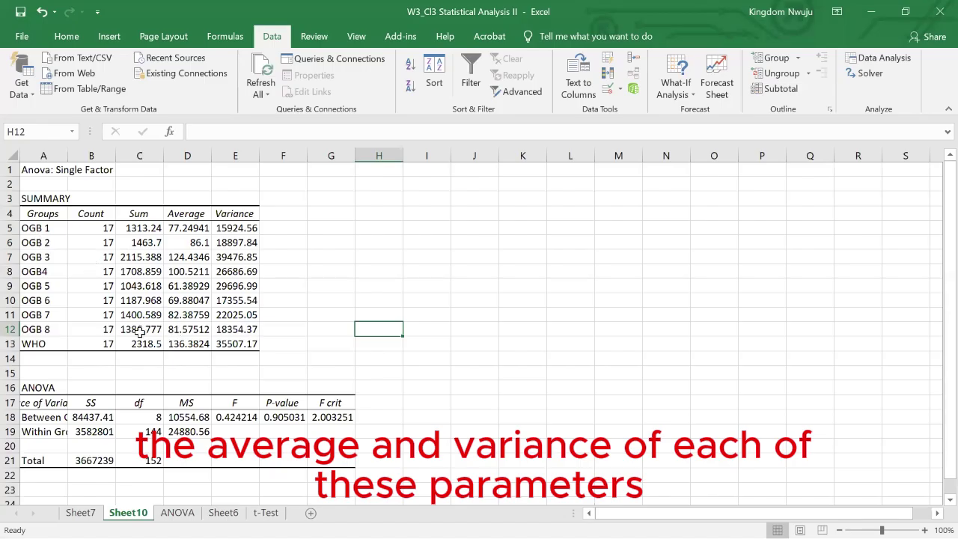
Step: Examine the F, P-value and F crit results in the ANOVA table and compare F with F crit
scroll(75, 335, "down", 2)
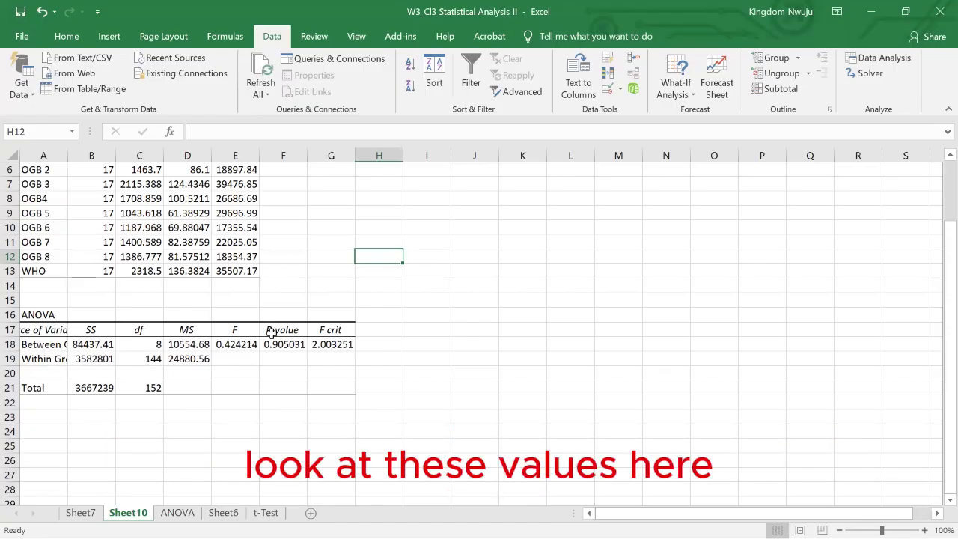
left_click_drag(230, 345, 349, 346)
left_click(368, 349)
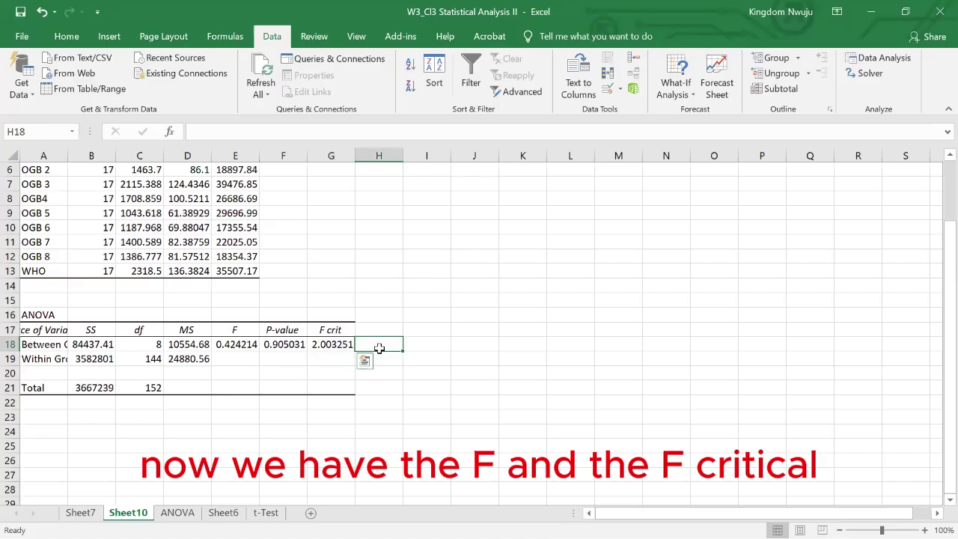
left_click(237, 344)
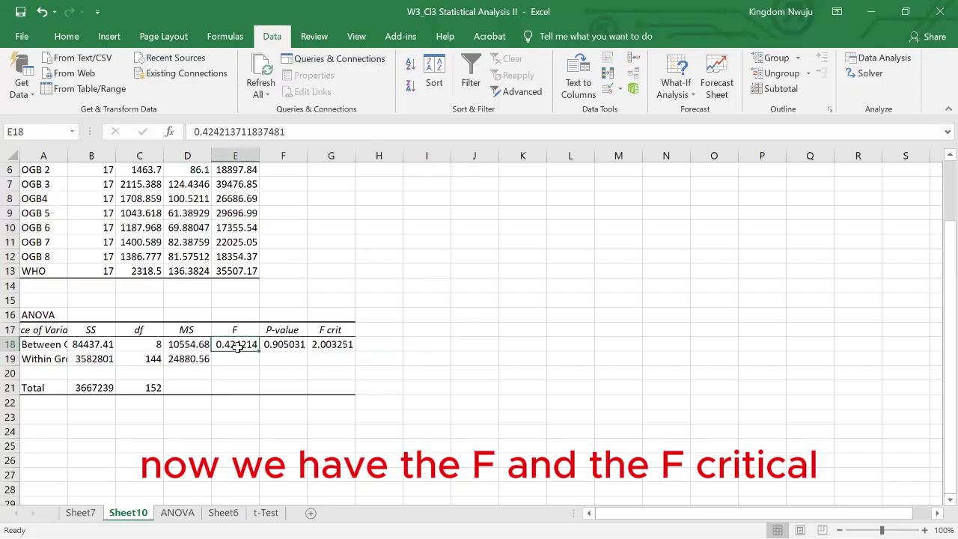
left_click(328, 343)
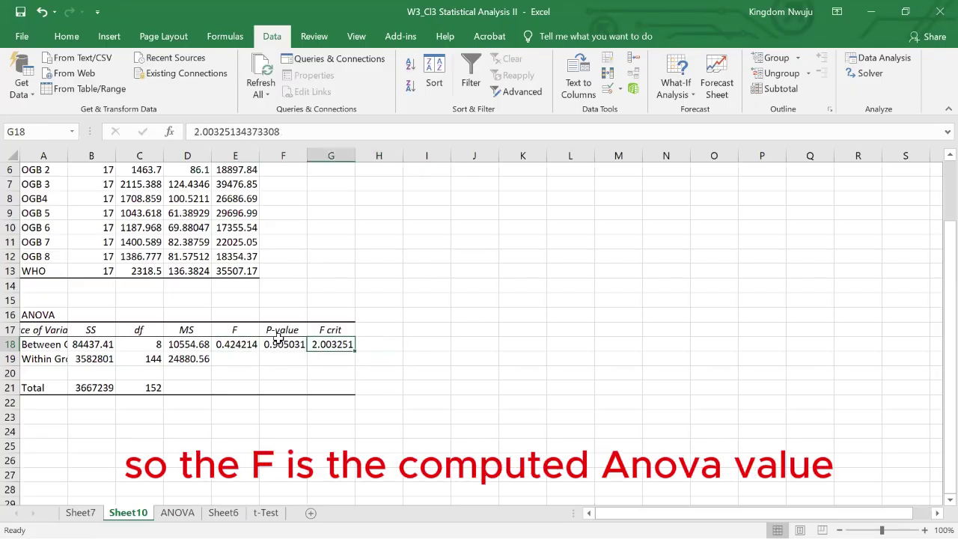
left_click(234, 342)
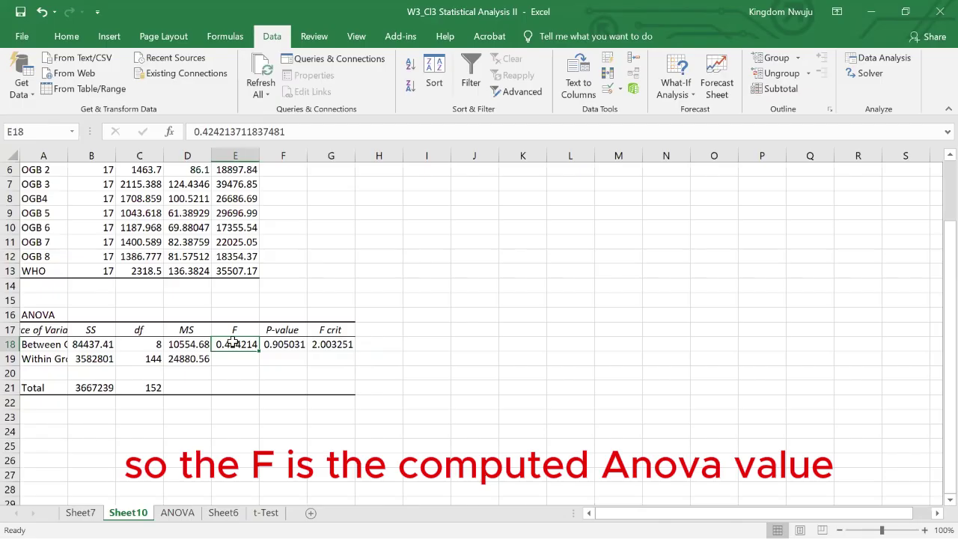
left_click(327, 343)
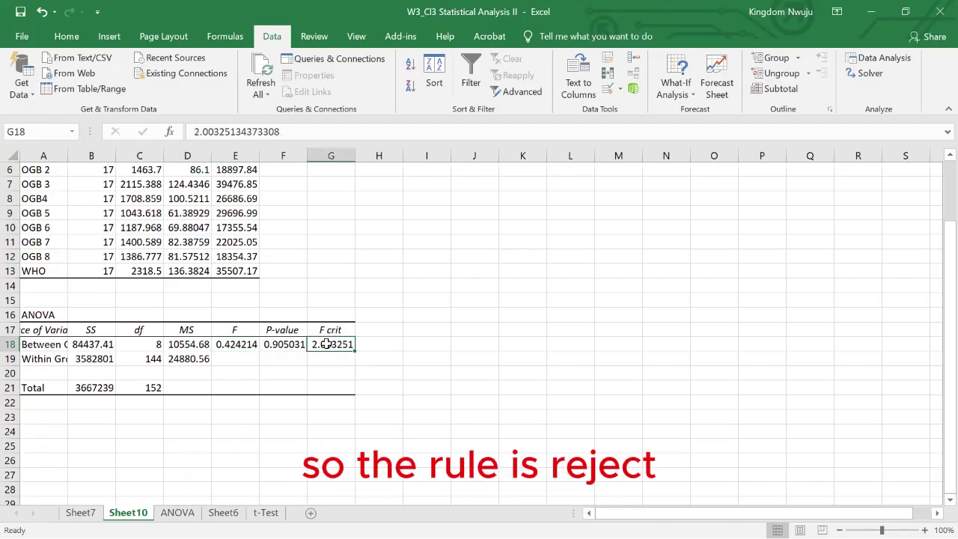
Step: Enter the decision rule "Reject the null hyptheses if F-cal > F-cri" in cell J14 of the results sheet
left_click(463, 280)
type("rejec")
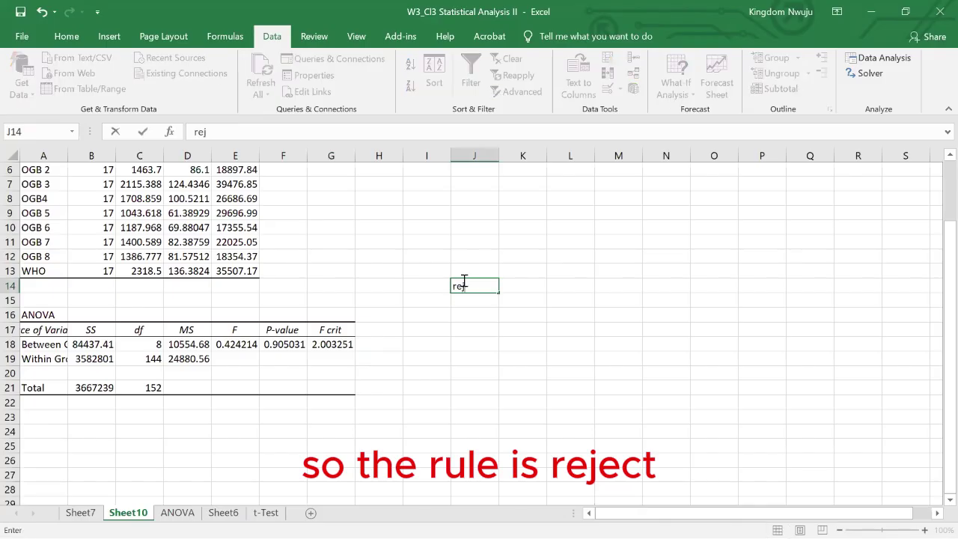
key("BackSpace")
key("BackSpace")
key("BackSpace")
key("BackSpace")
key("BackSpace")
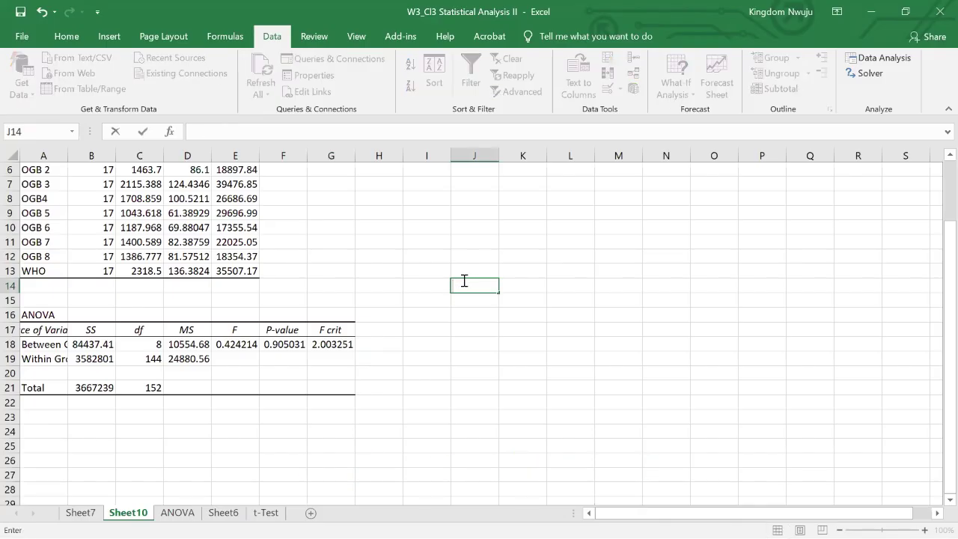
type("Reject the")
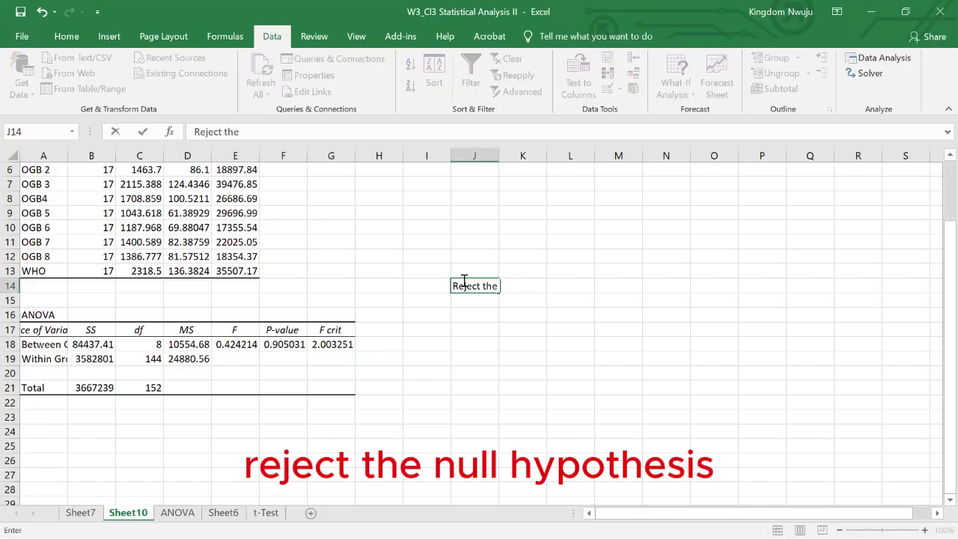
type(" null hypthe")
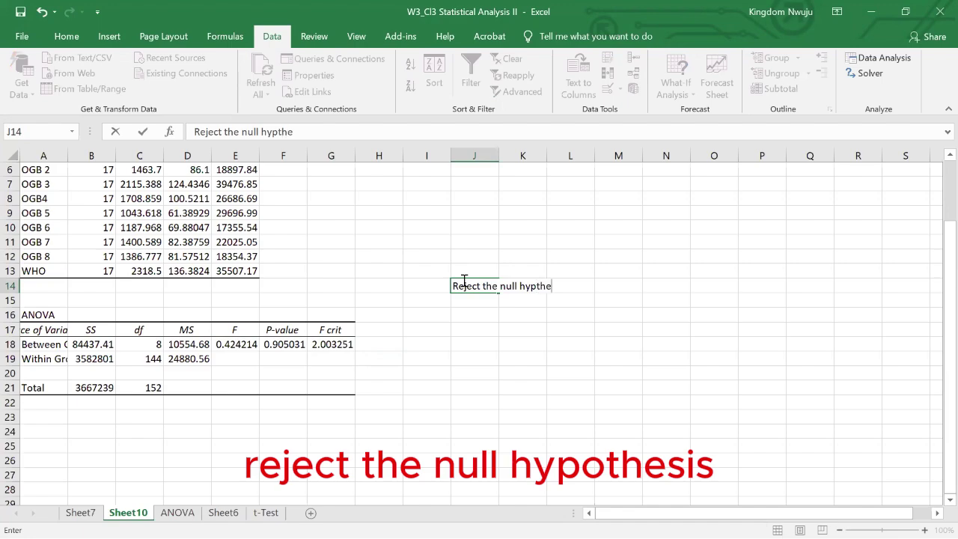
type("ses if F")
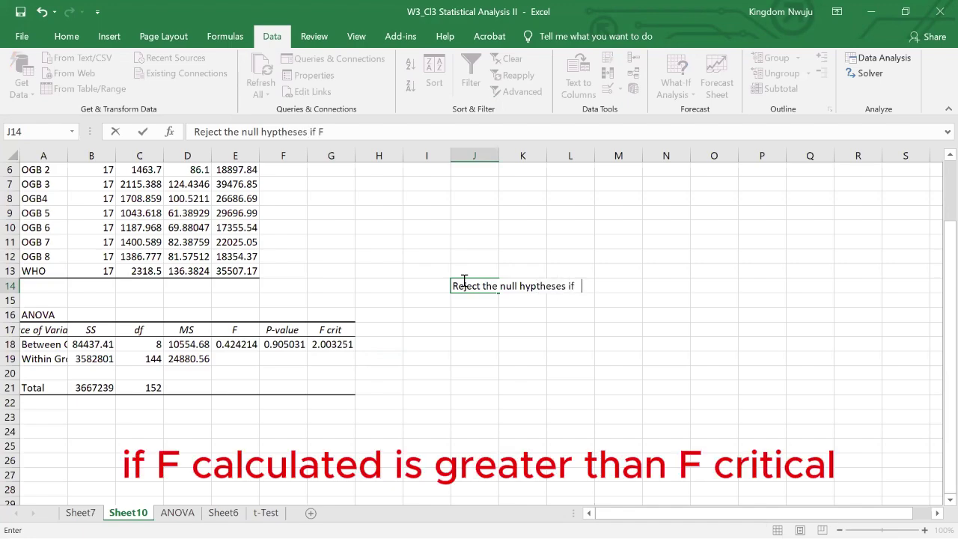
type("-cal > F-cri")
key("Return")
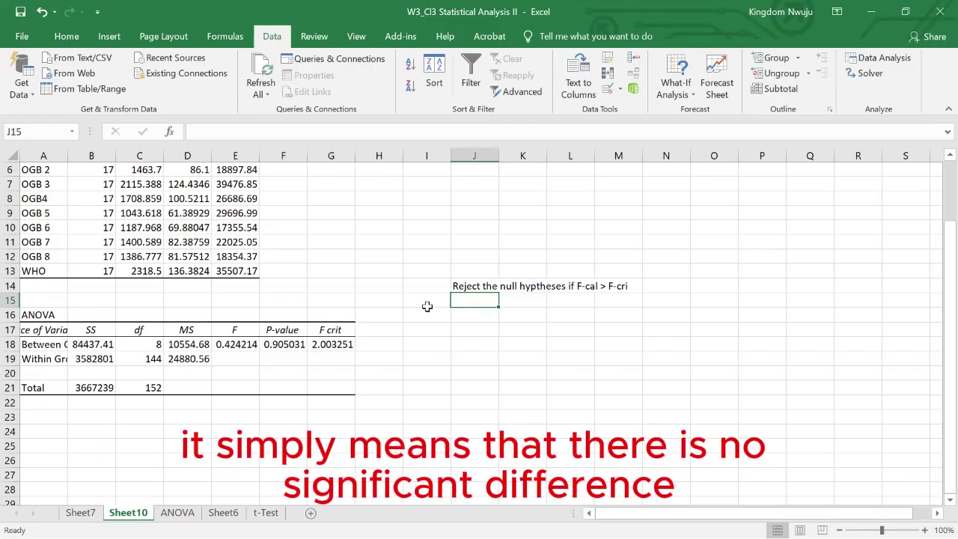
Step: Enter the note "p-value < 0.05 = Significant" in cell J16 of the results sheet
left_click(215, 299)
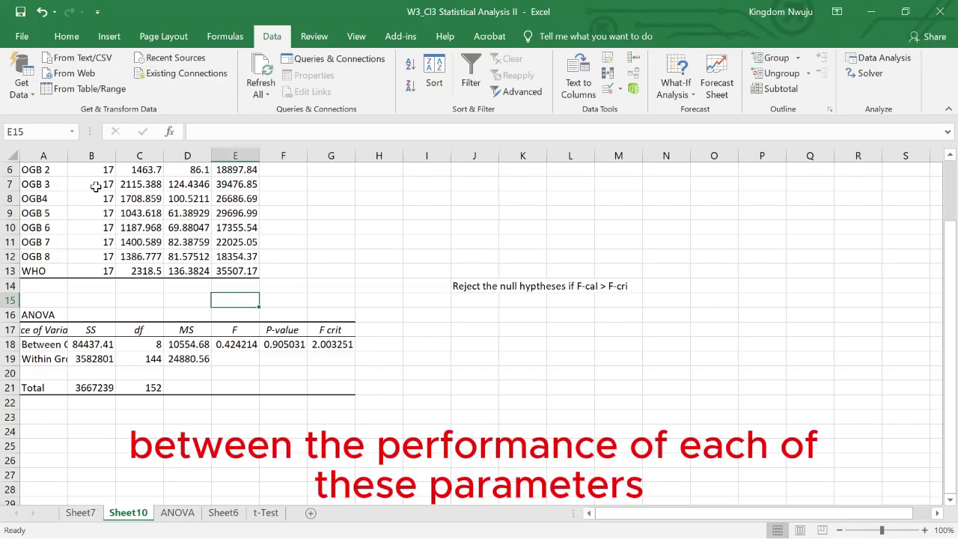
scroll(90, 186, "up", 2)
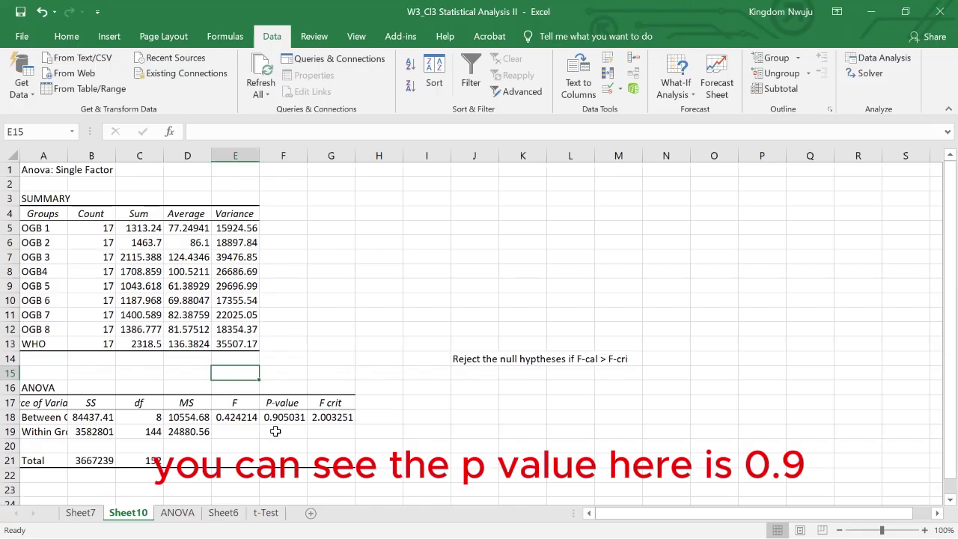
left_click(464, 387)
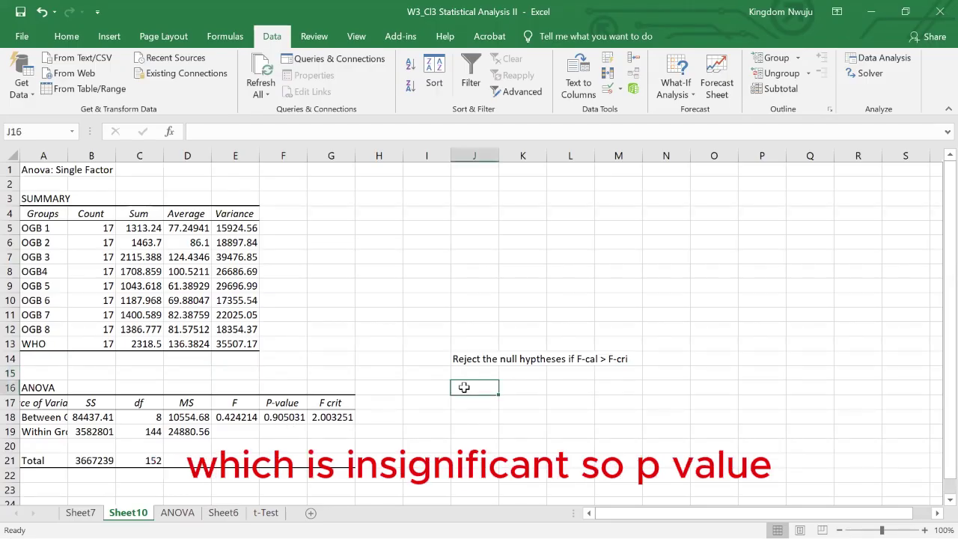
type("p-v")
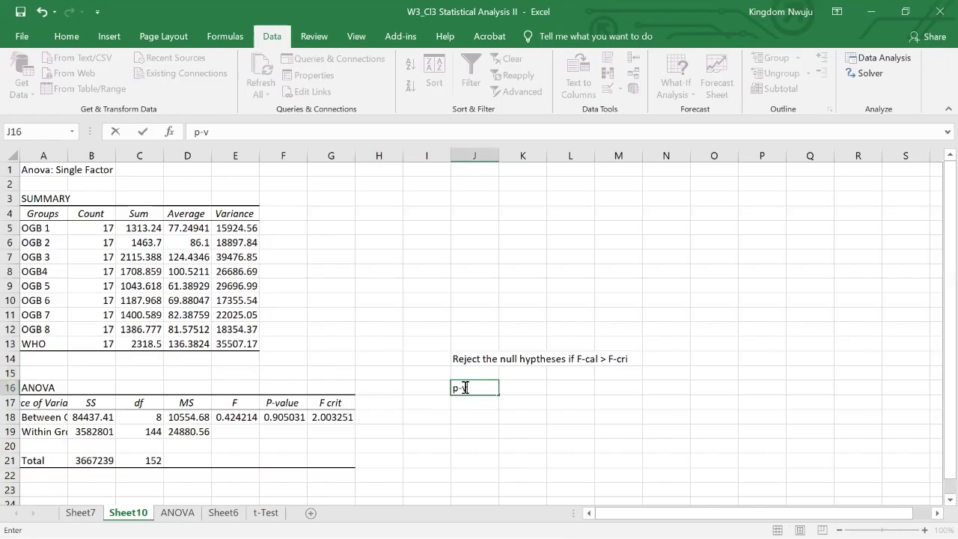
type("alue <")
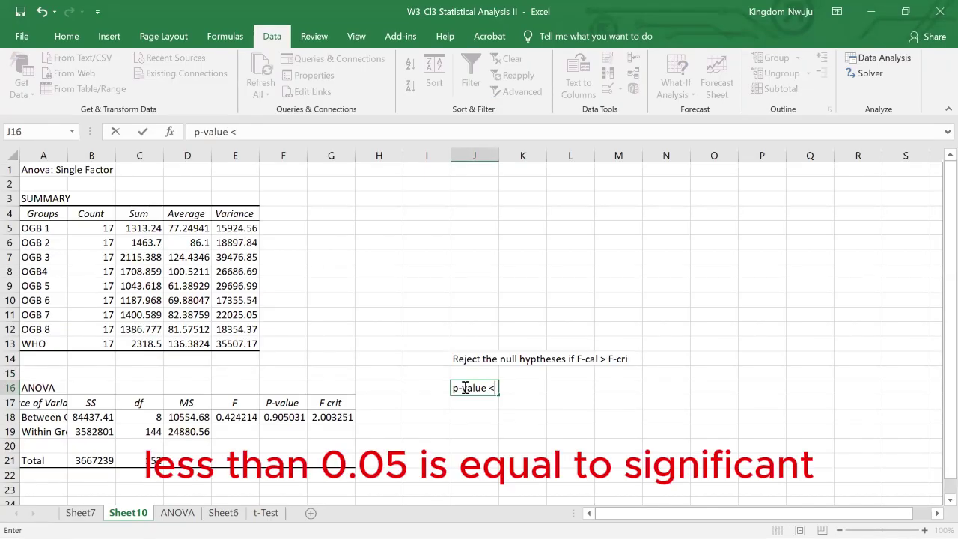
type(" 0.05 = Sign")
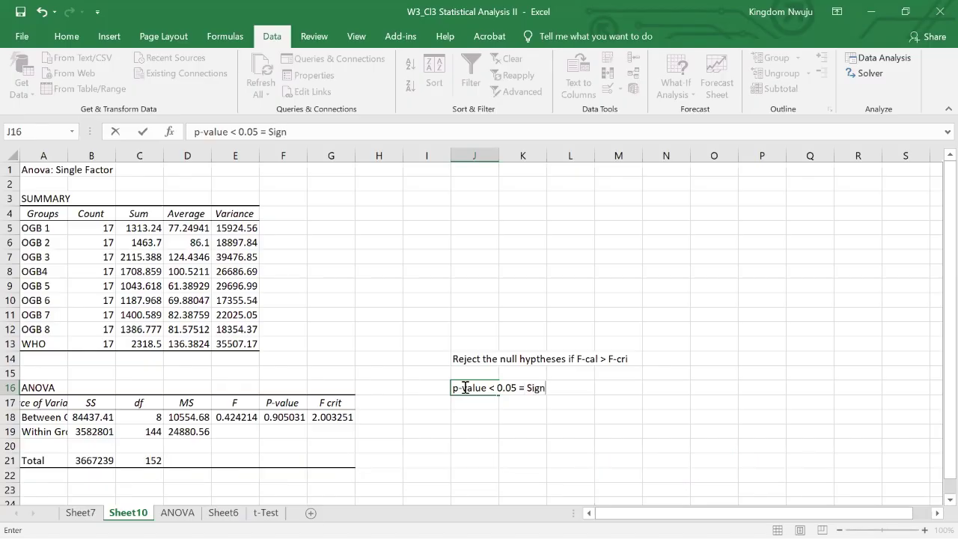
type("ific")
key("Return")
key("Return")
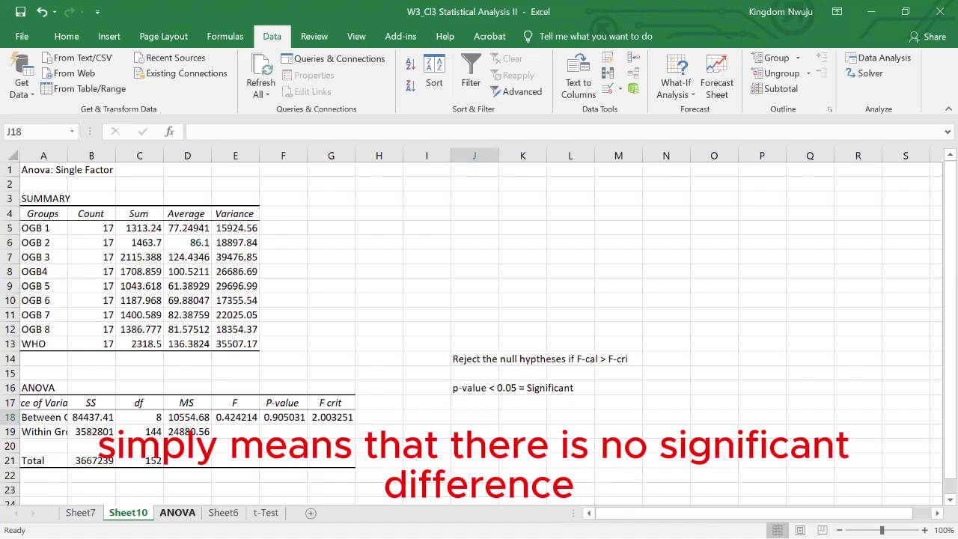
Step: Review the OGB 1 to OGB 8 and WHO data on the ANOVA sheet and return to the results on Sheet10
left_click(177, 513)
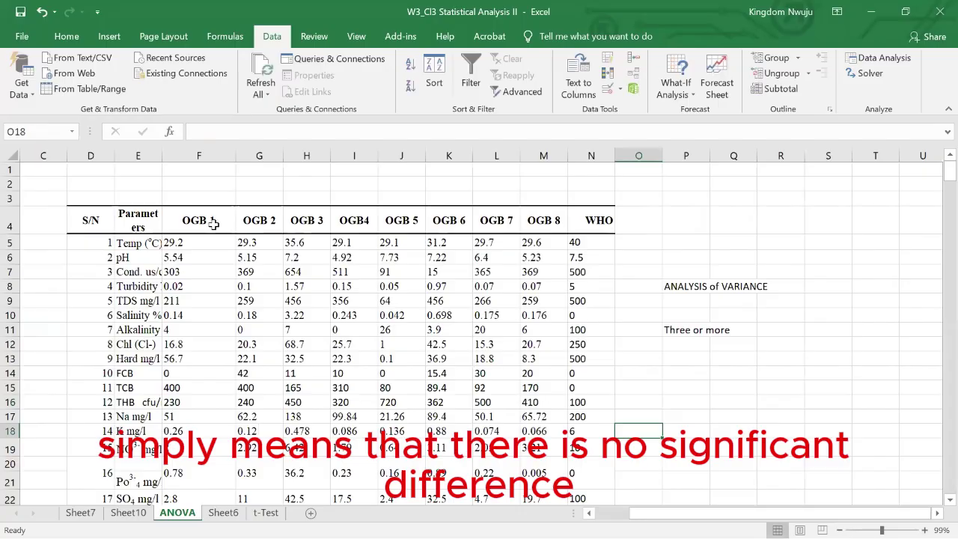
left_click_drag(214, 223, 537, 472)
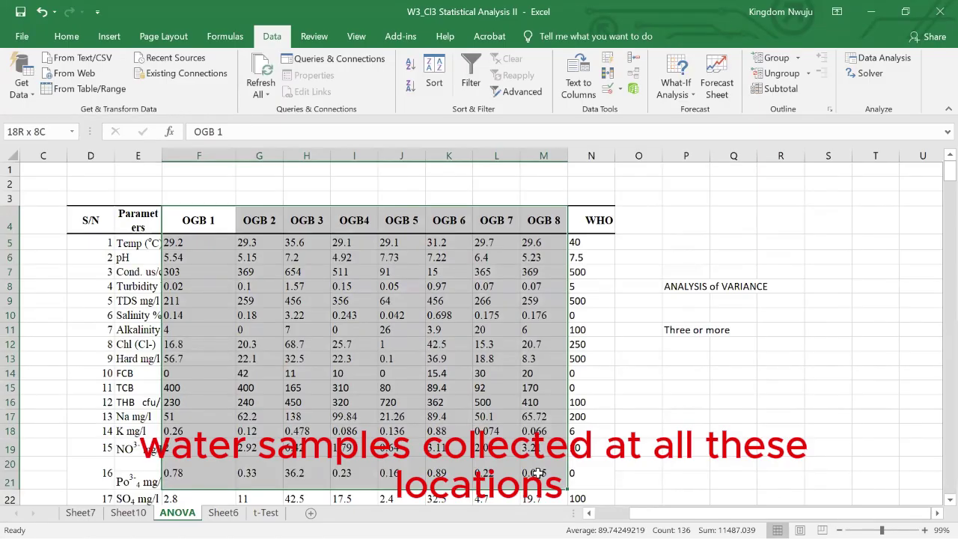
left_click_drag(538, 473, 582, 467)
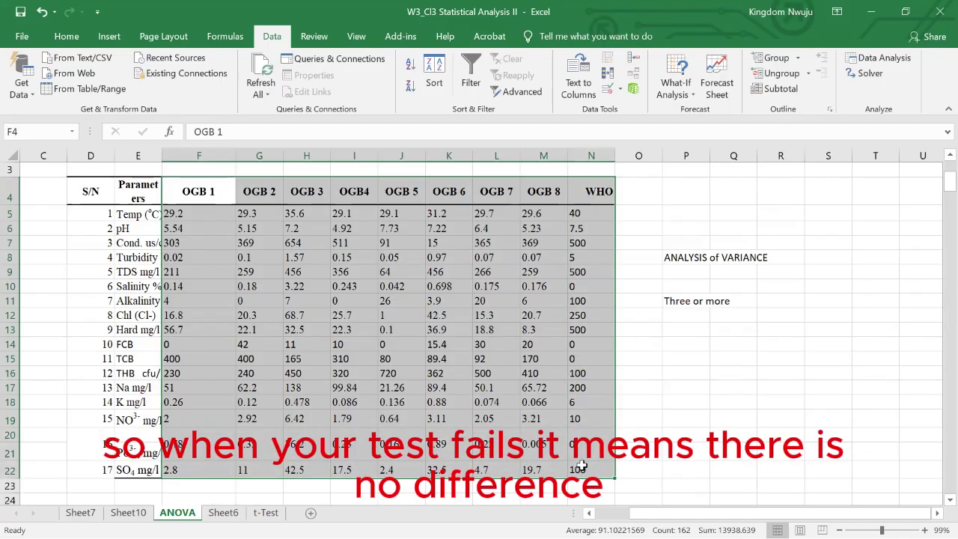
left_click(120, 514)
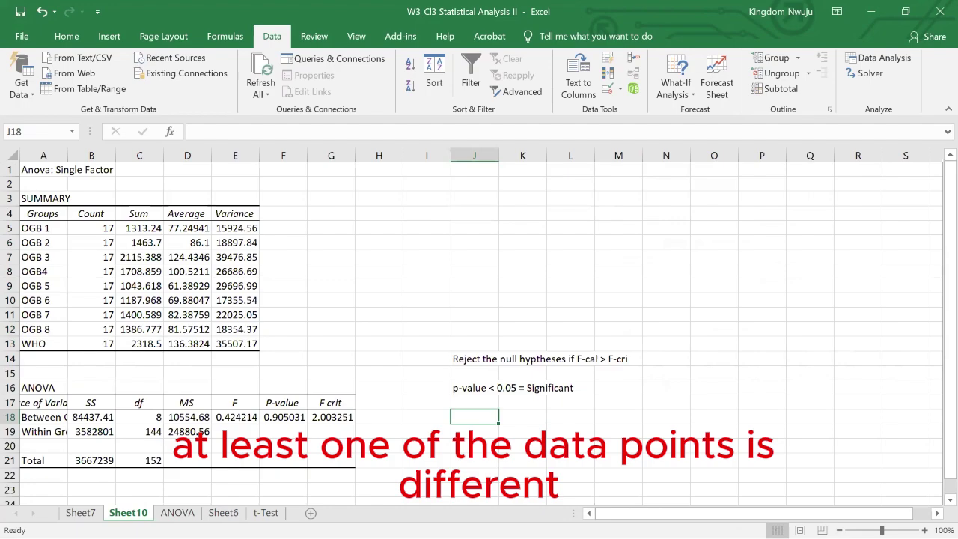
Step: On the ANOVA sheet, change the OGB 3 values for temperature, pH and conductivity (H5:H7) to 2, 2 and 0.1
left_click(178, 513)
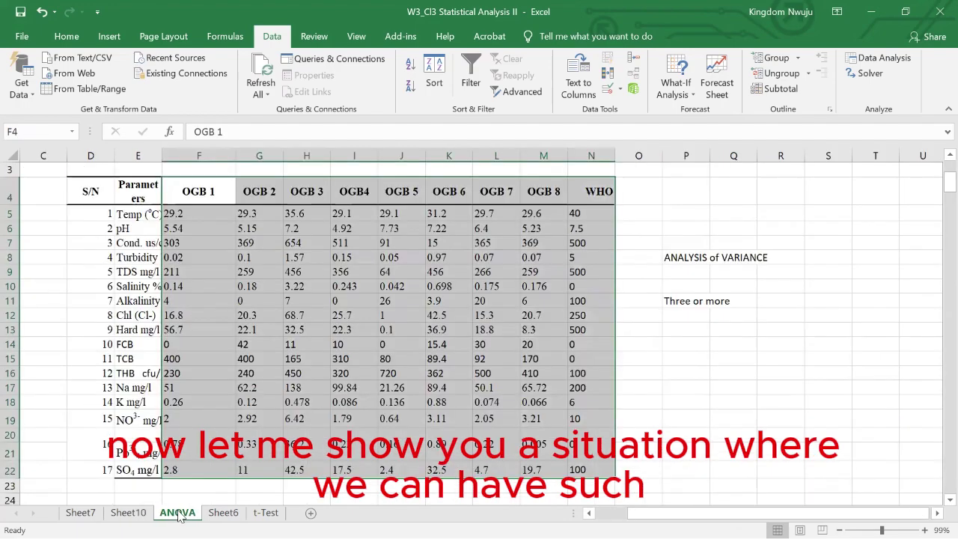
left_click(380, 382)
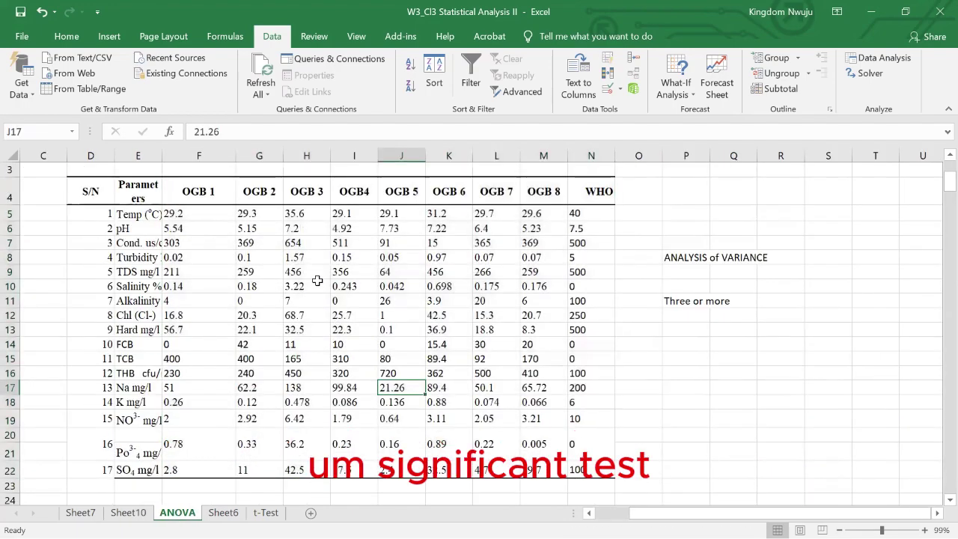
left_click(304, 218)
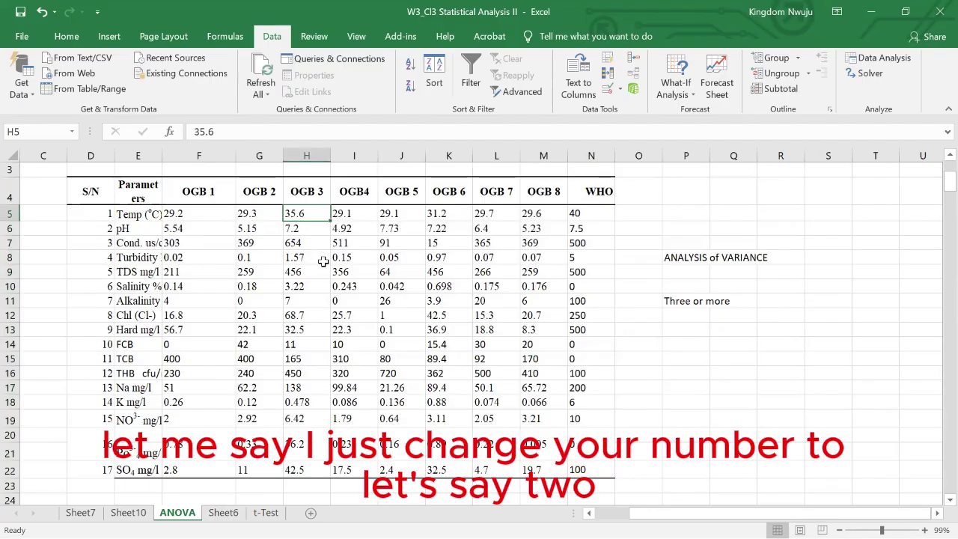
type("2")
key("Return")
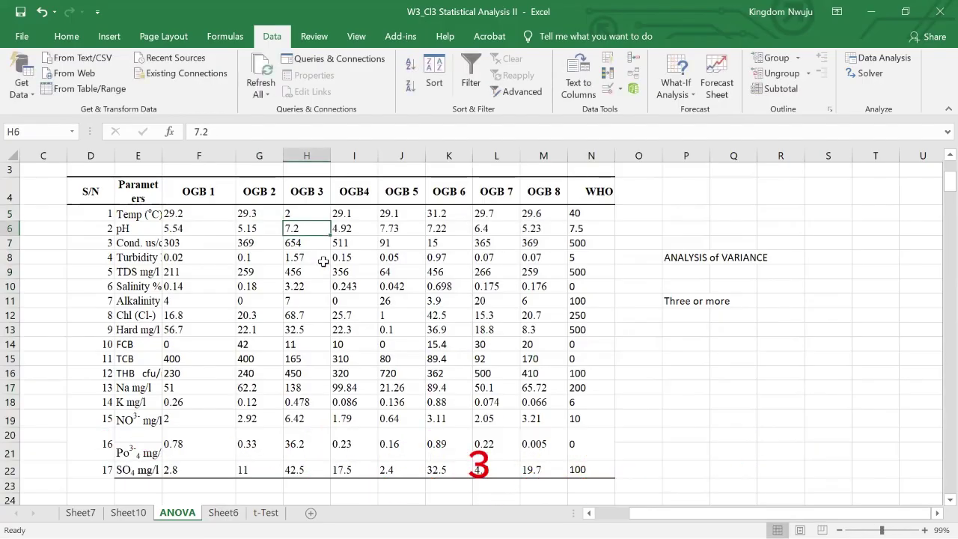
type("2")
key("Return")
type("0")
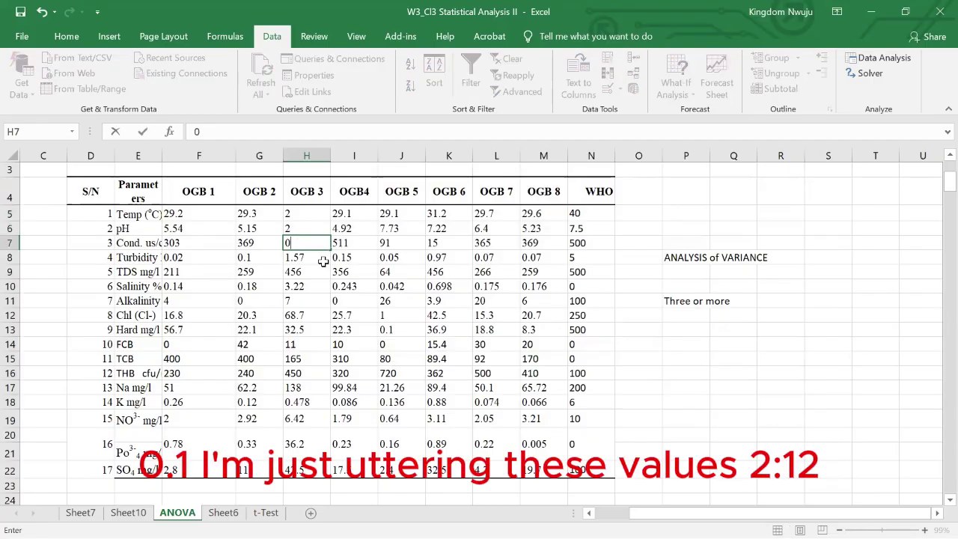
type(".1")
key("Return")
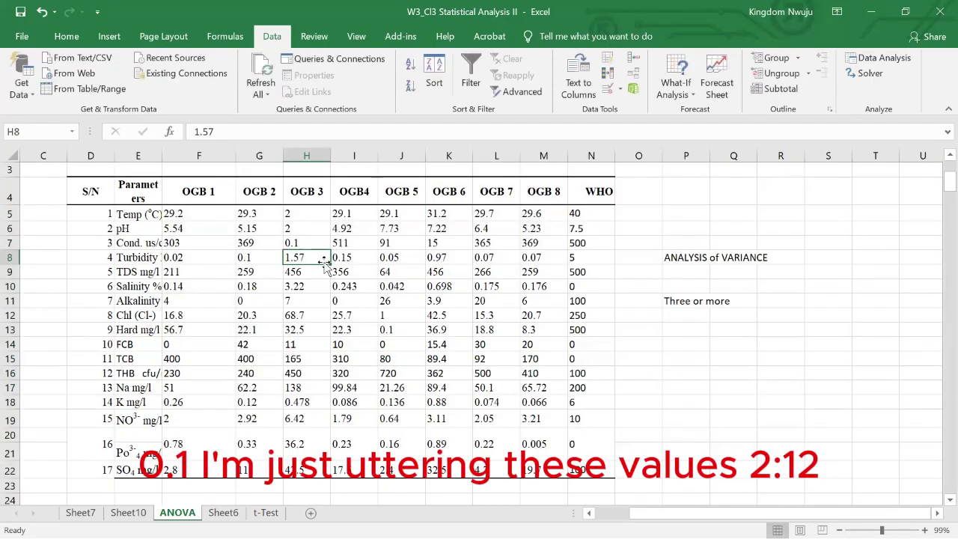
Step: Change the OGB 3 values for turbidity, TDS and salinity (H8:H10) to 2, 12 and 2.1
type("2")
key("Return")
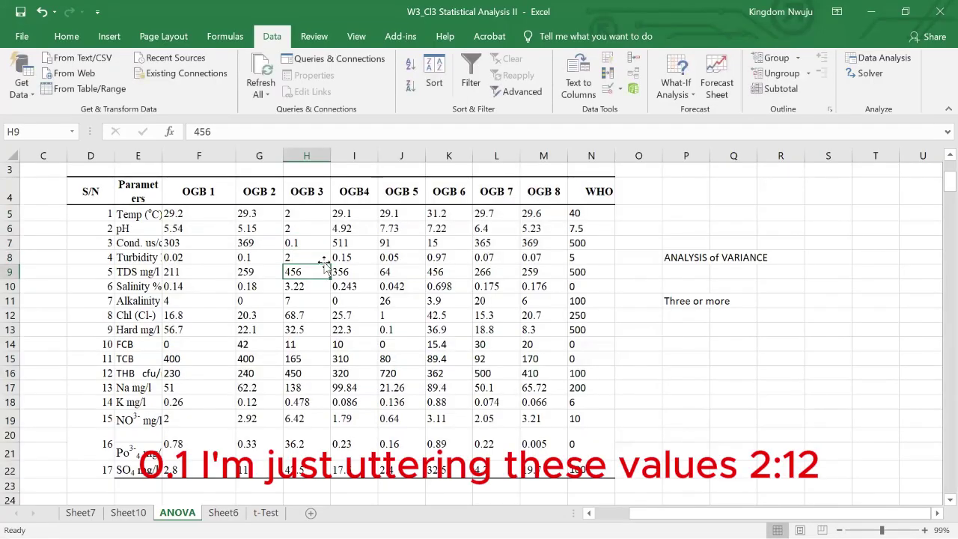
type("12")
key("Return")
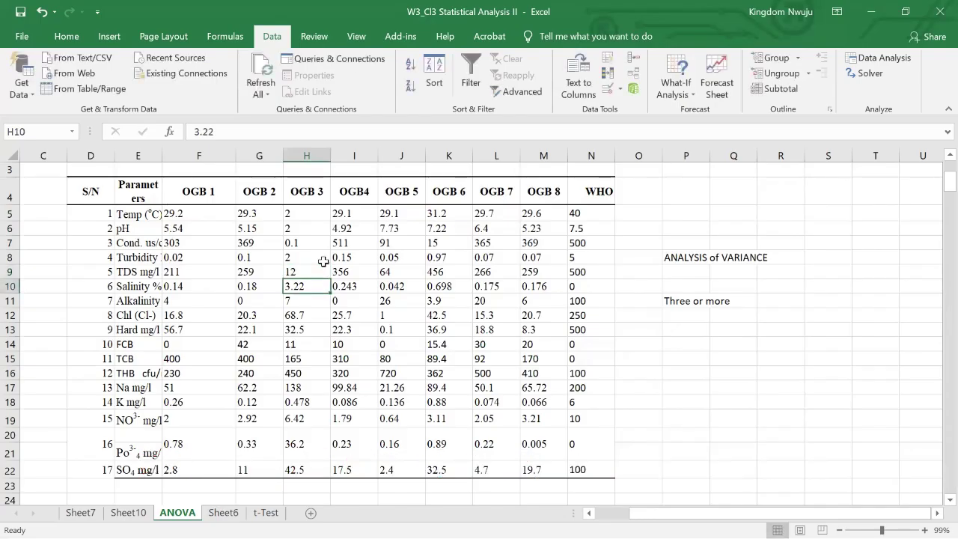
type("2.1")
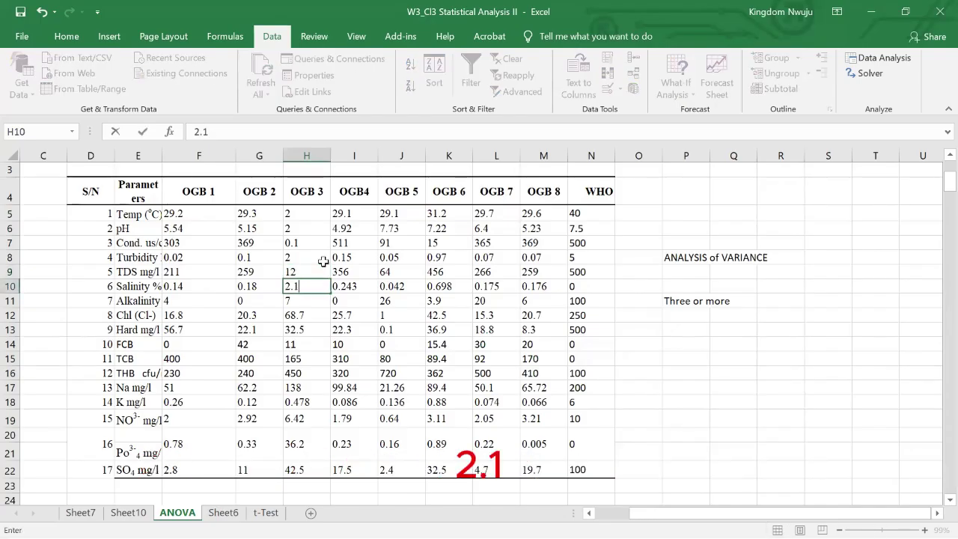
key("Return")
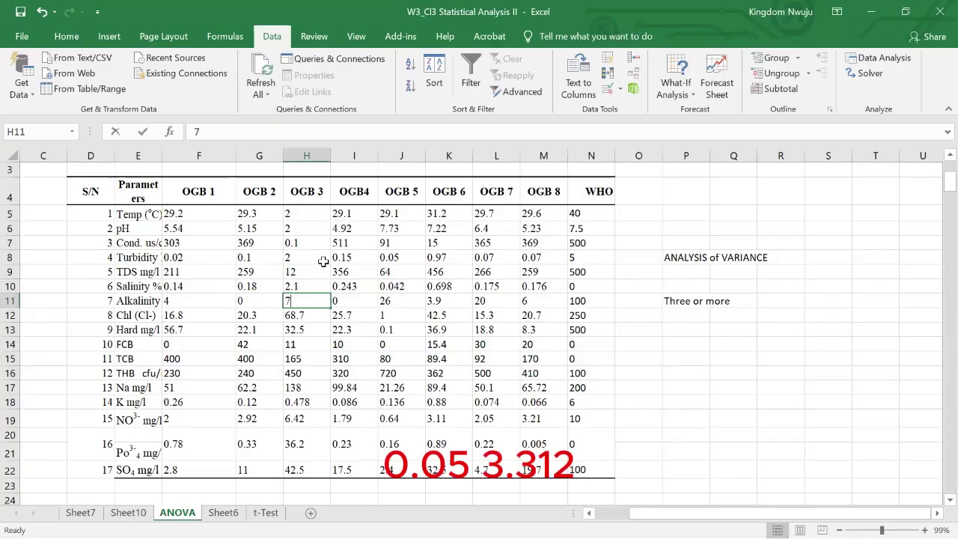
Step: Change the OGB 3 values for alkalinity, chloride and hardness (H11:H13) to 0.05, 3.3 and 1
type("0.05")
key("Return")
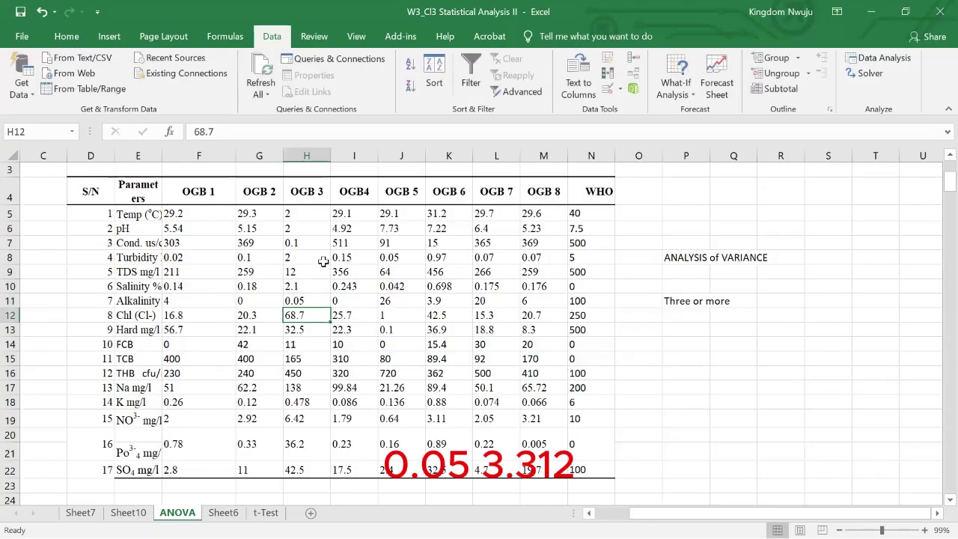
type("3,")
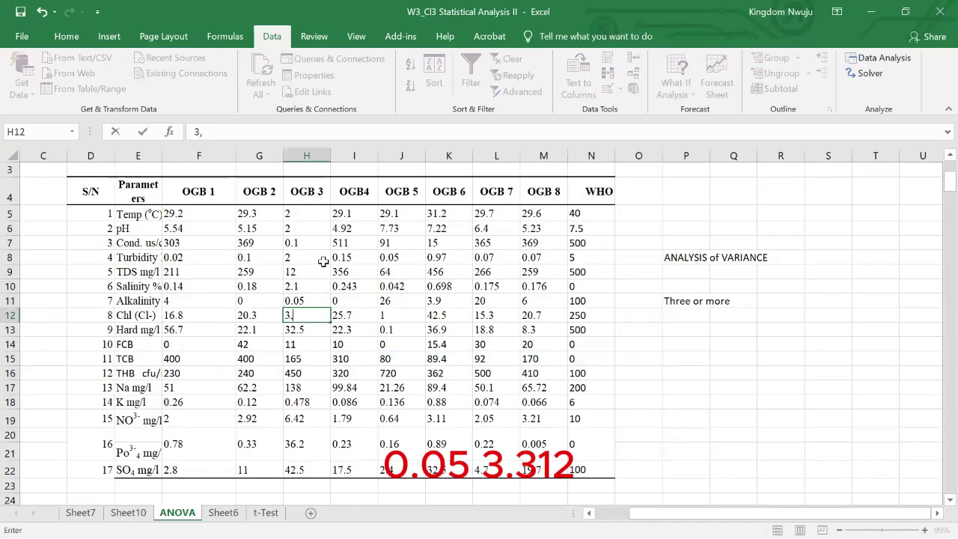
type(".3")
key("Return")
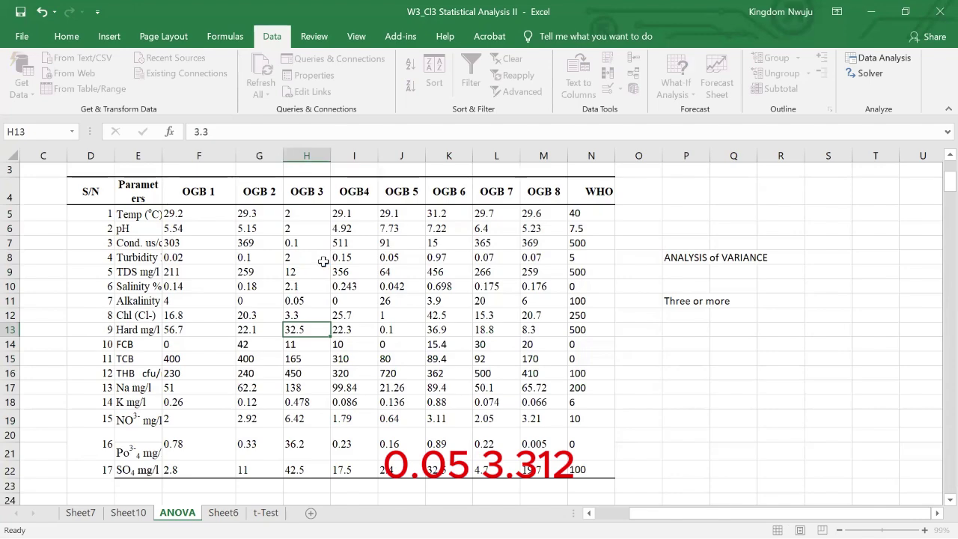
type("1")
key("Return")
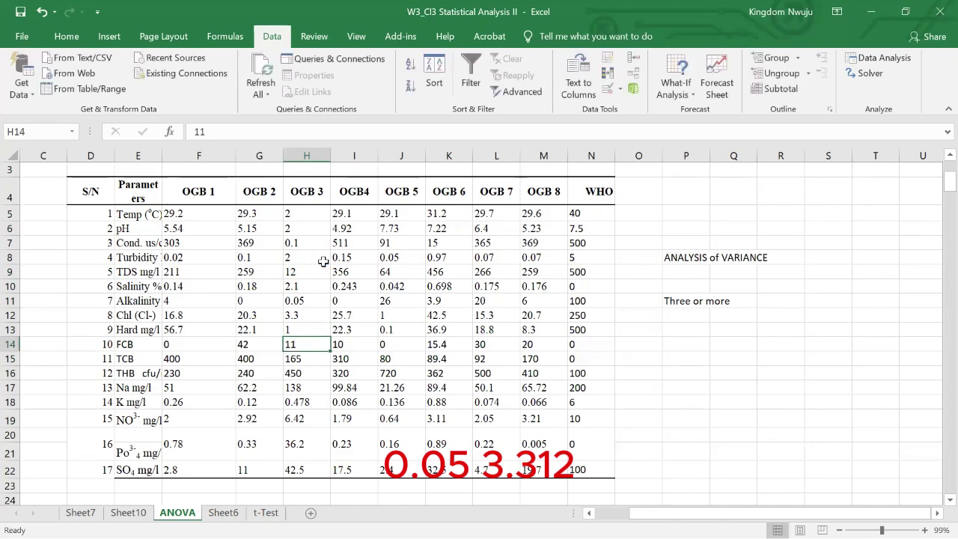
Step: Change the OGB 3 values for FCB, TCB and THB (H14:H16) to 2, 0.005 and 12
type("2")
key("Return")
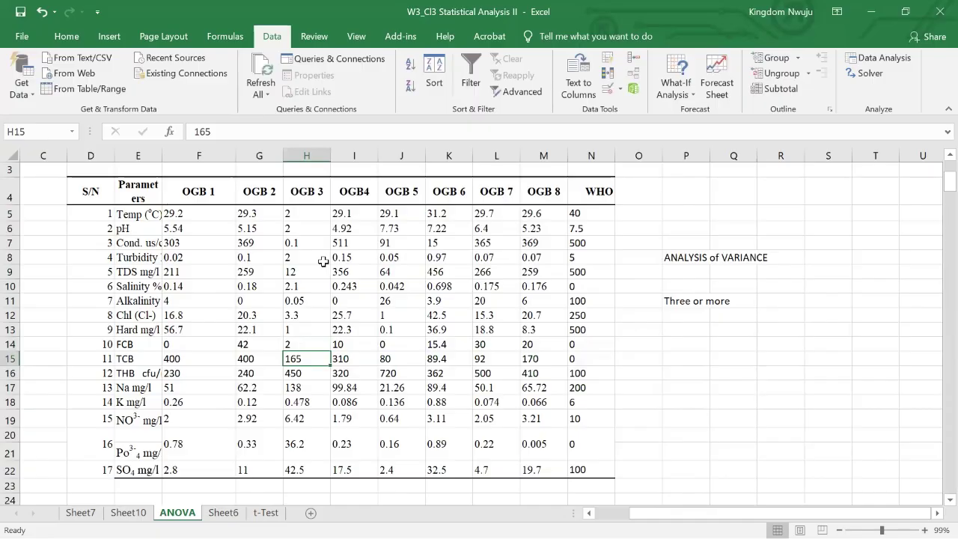
type("0.005")
key("Return")
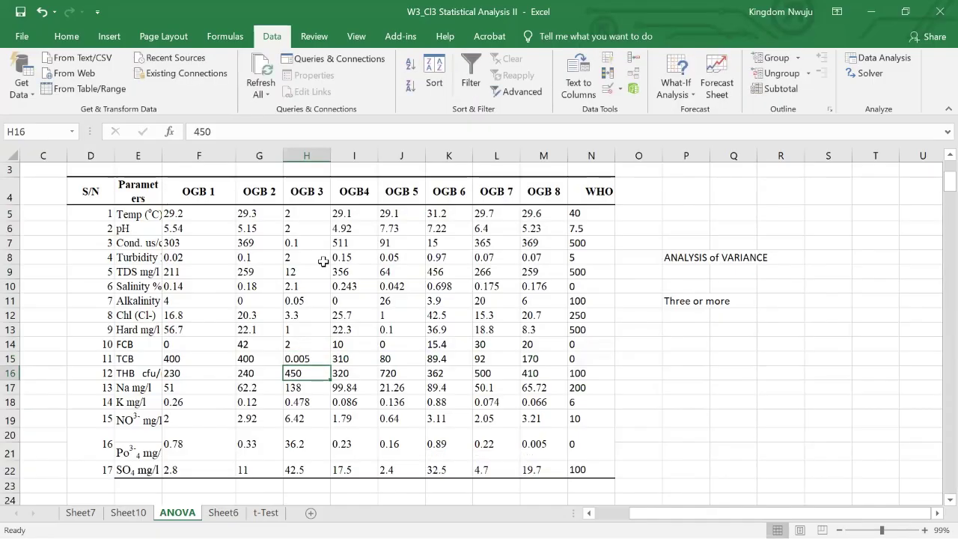
type("12")
key("Return")
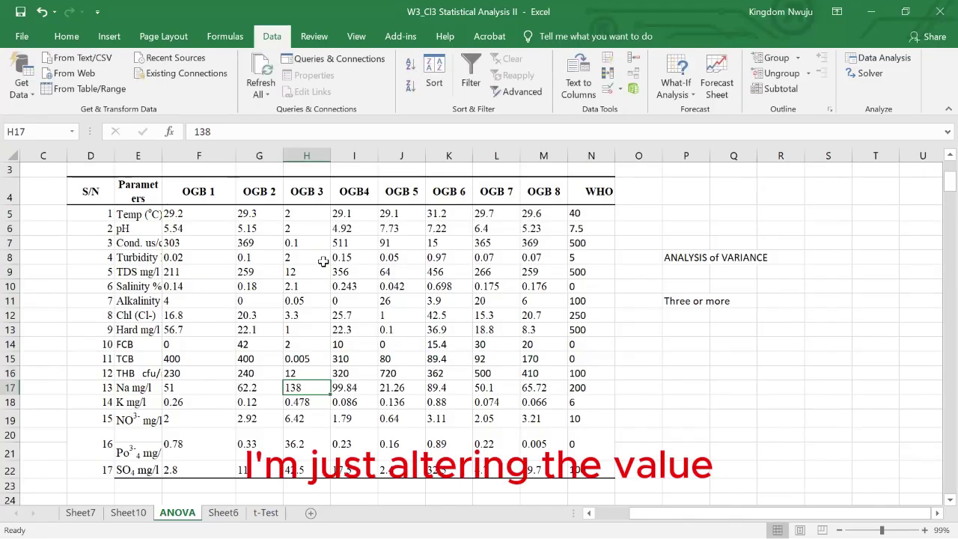
Step: Change the OGB 3 values for Na, K, nitrate, phosphate and sulphate (H17:H22) to 0.5, 0.6, 0.07, 0.08 and 1.3
type("0.5")
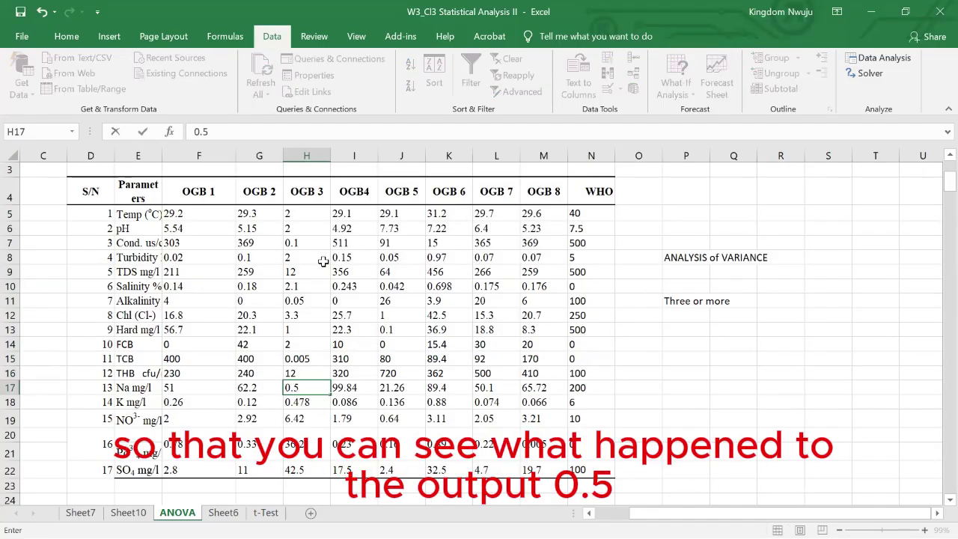
key("Return")
type("0.6")
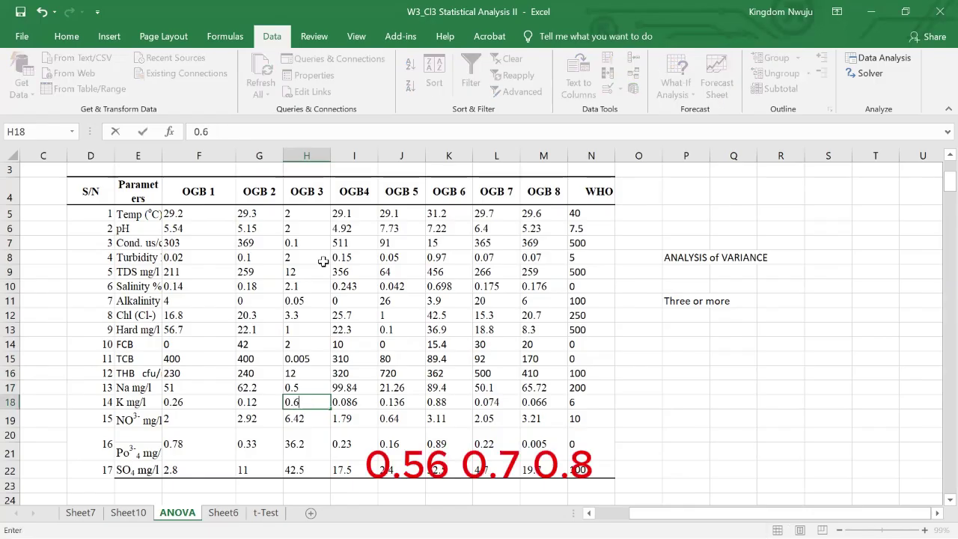
key("Return")
type(".07")
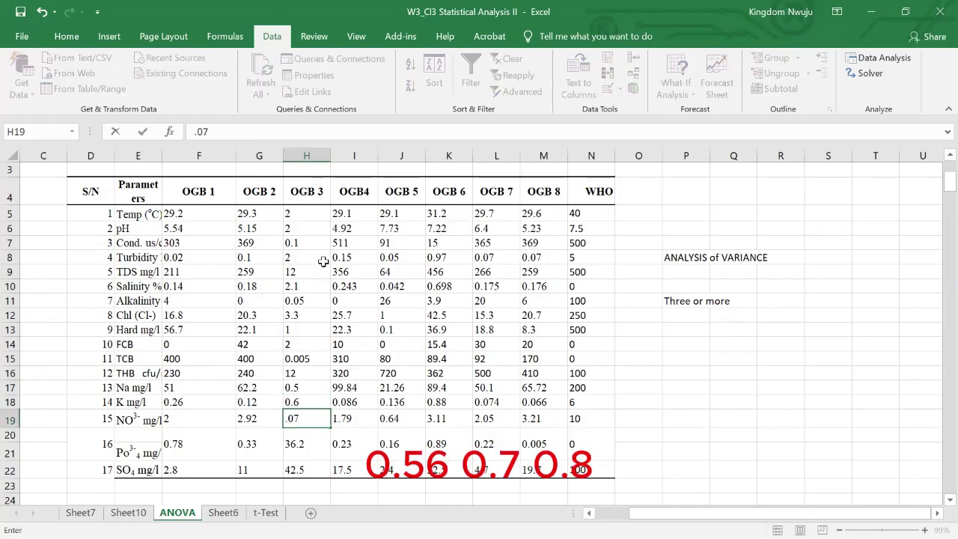
key("Return")
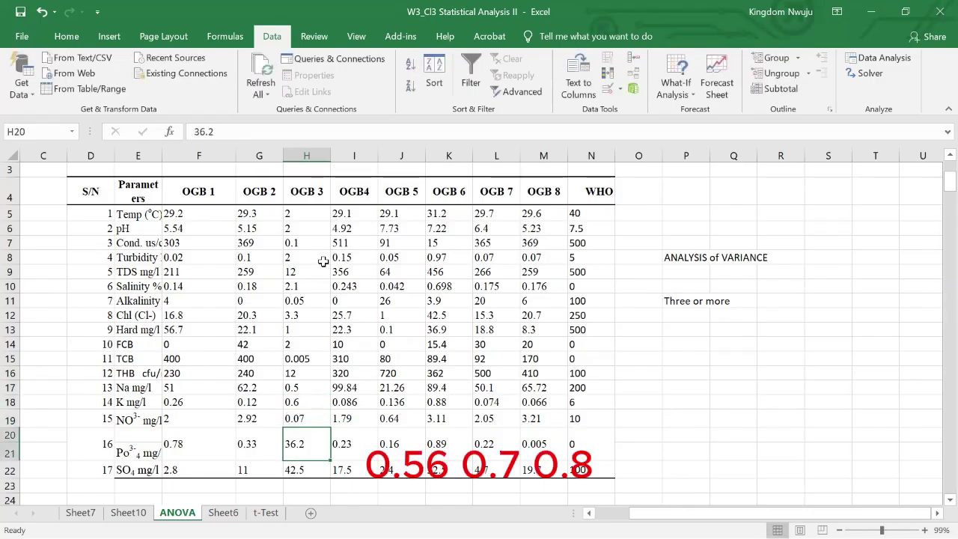
type(".08")
key("Return")
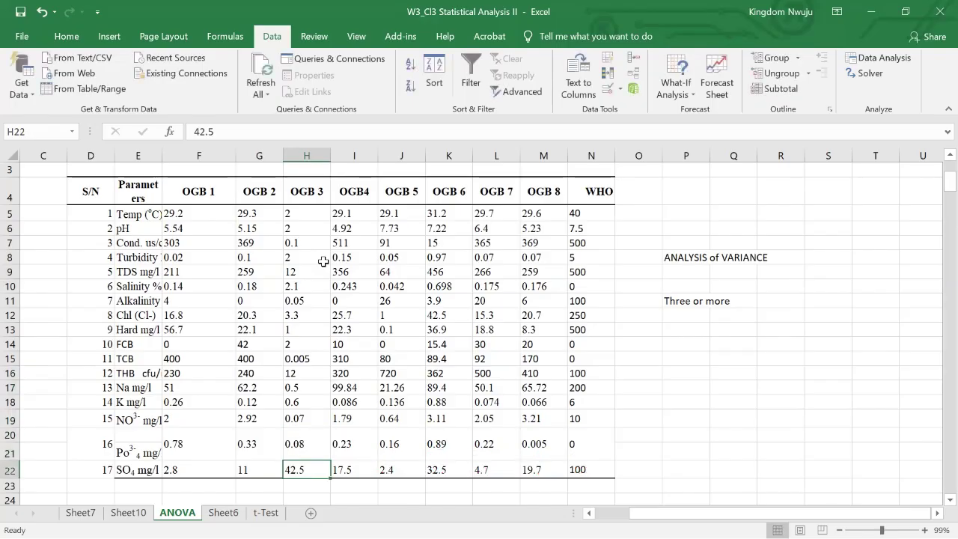
type("1.3")
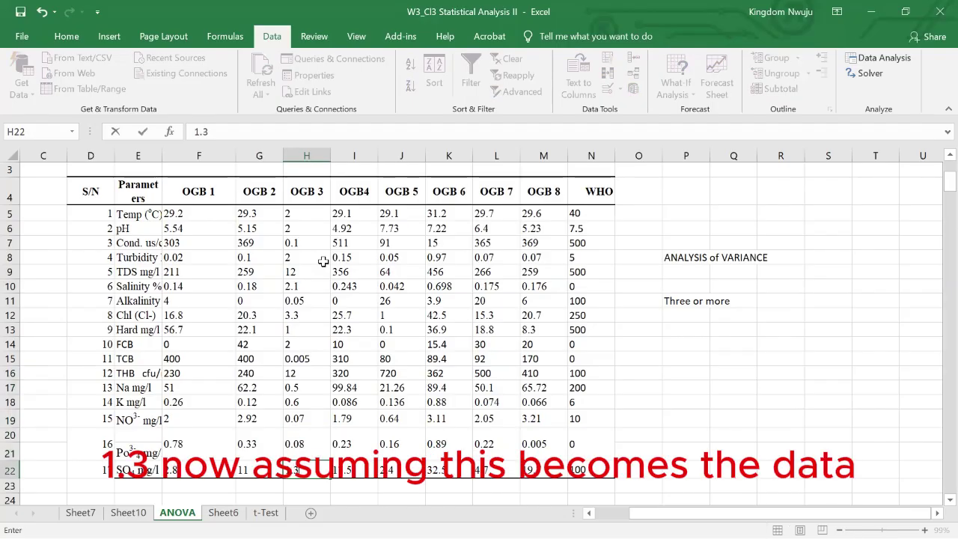
key("Return")
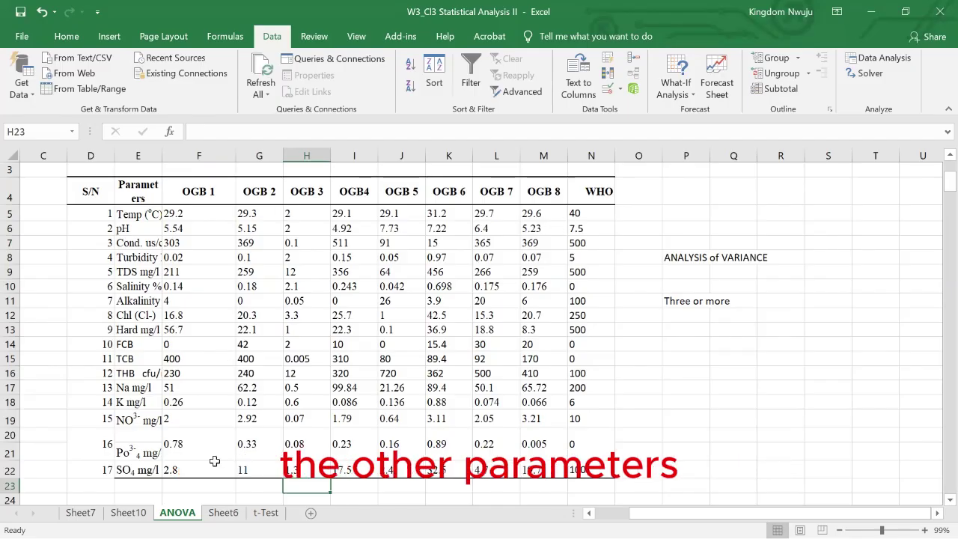
Step: Copy the OGB 3 values in H11:H17 over the OGB 5 values in J10:J16
left_click_drag(299, 301, 306, 388)
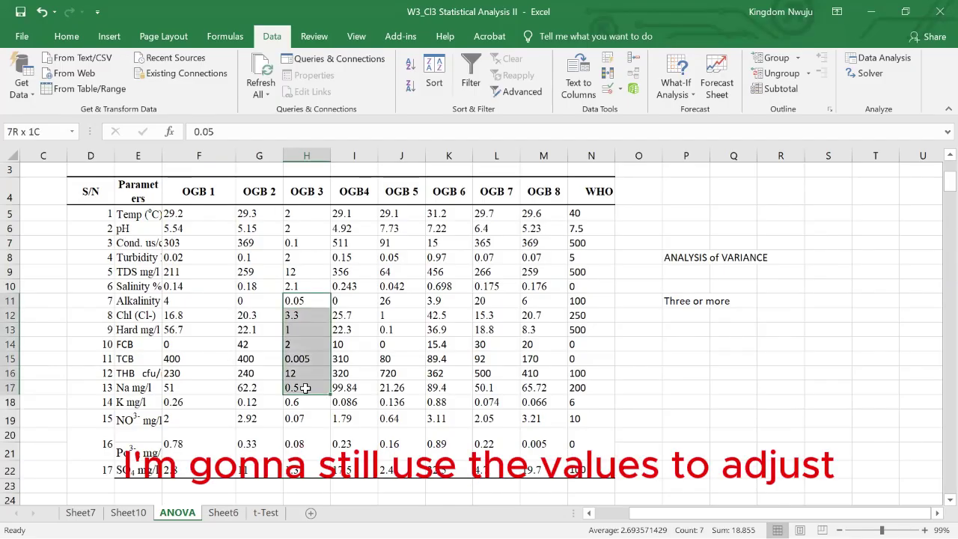
key("ctrl+c")
left_click(387, 284)
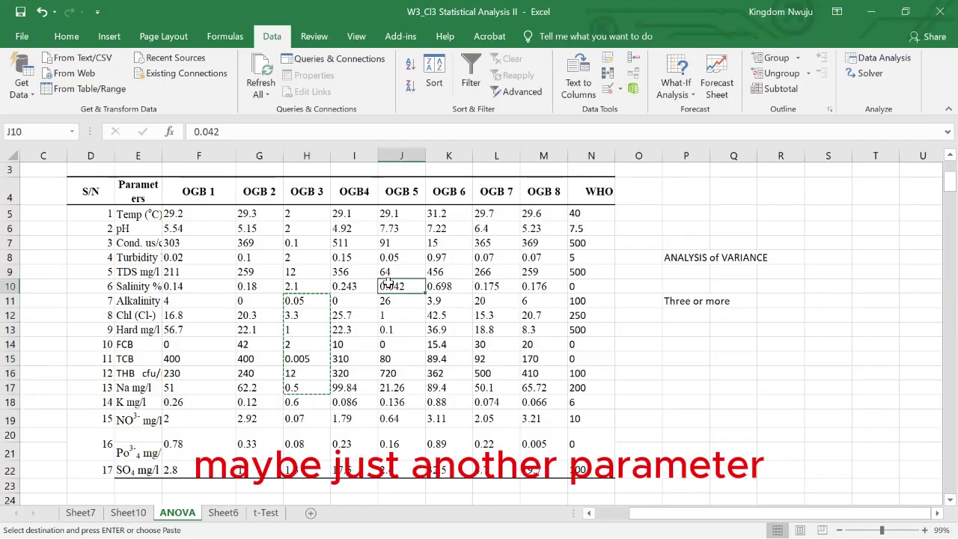
left_click_drag(387, 283, 390, 375)
key("ctrl+v")
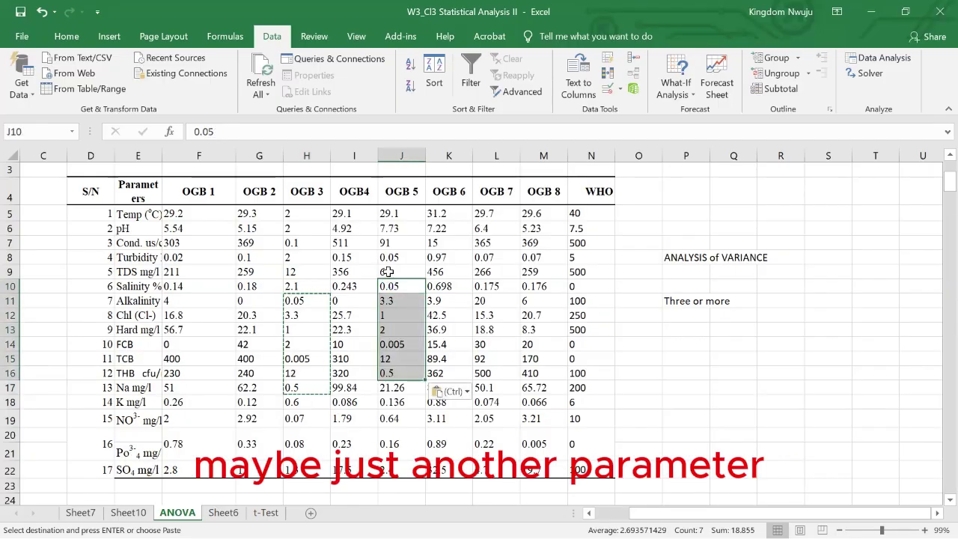
Step: Paste the same copied OGB 3 values over the OGB 5 cells J6:J12
left_click(384, 229)
key("shift+Down")
key("shift+Down")
key("shift+Down")
key("shift+Down")
key("shift+Down")
key("shift+Down")
key("ctrl+v")
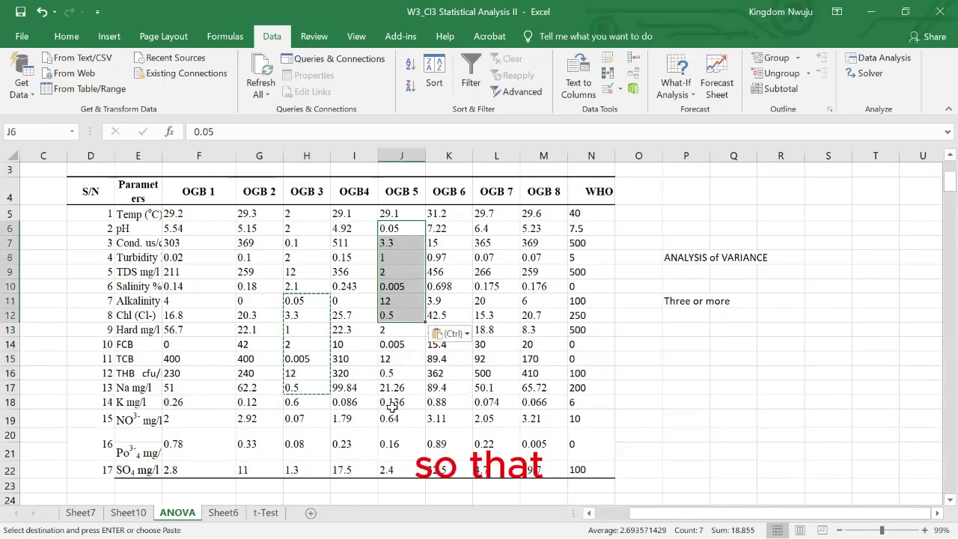
left_click_drag(386, 373, 394, 444)
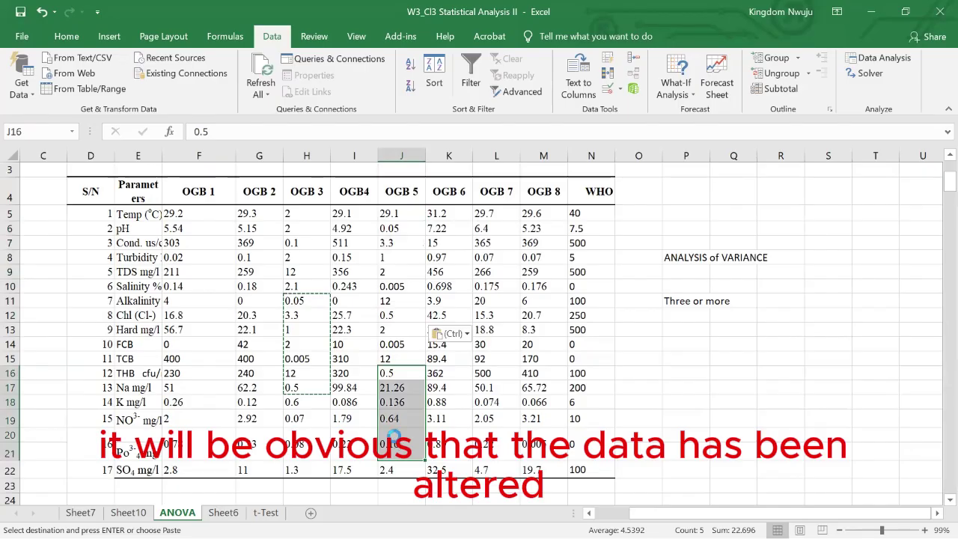
key("ctrl+v")
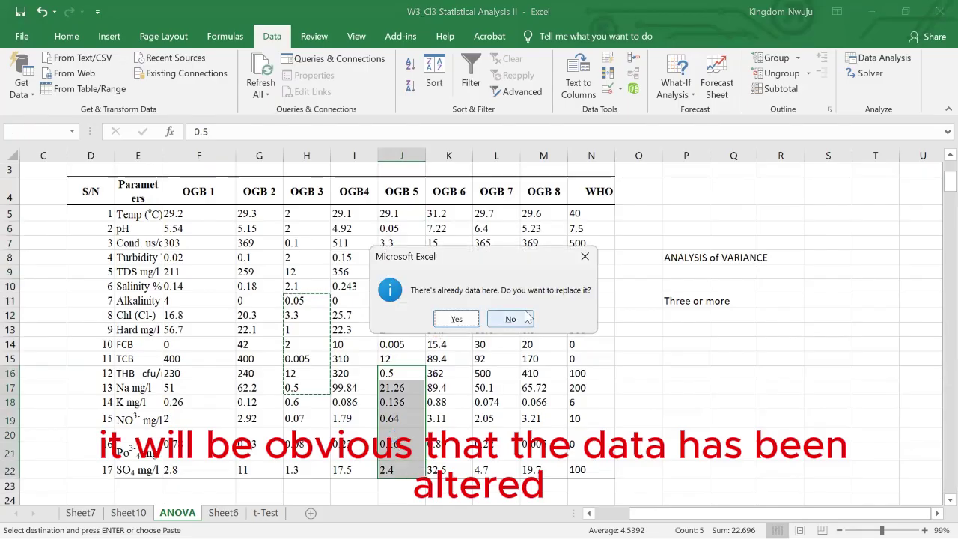
left_click(585, 256)
left_click(409, 402)
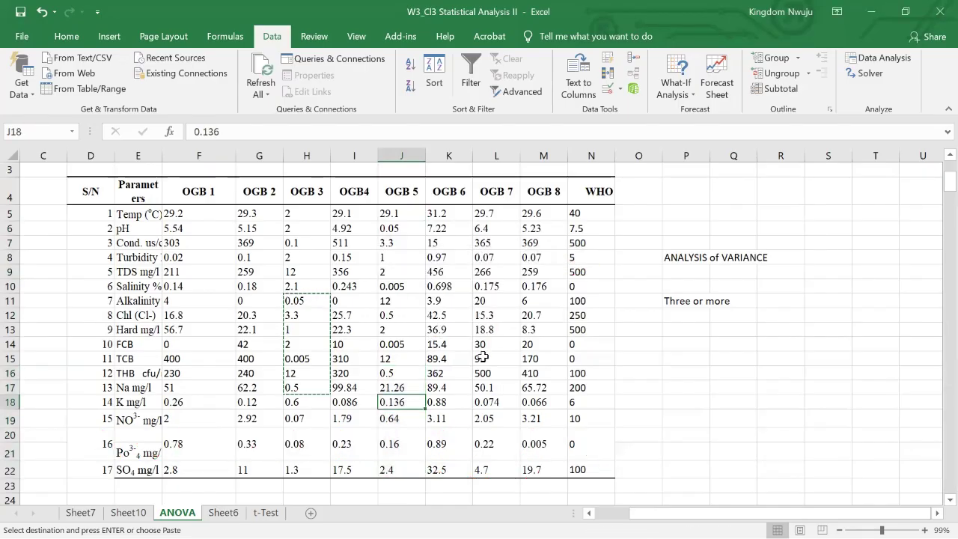
key("Escape")
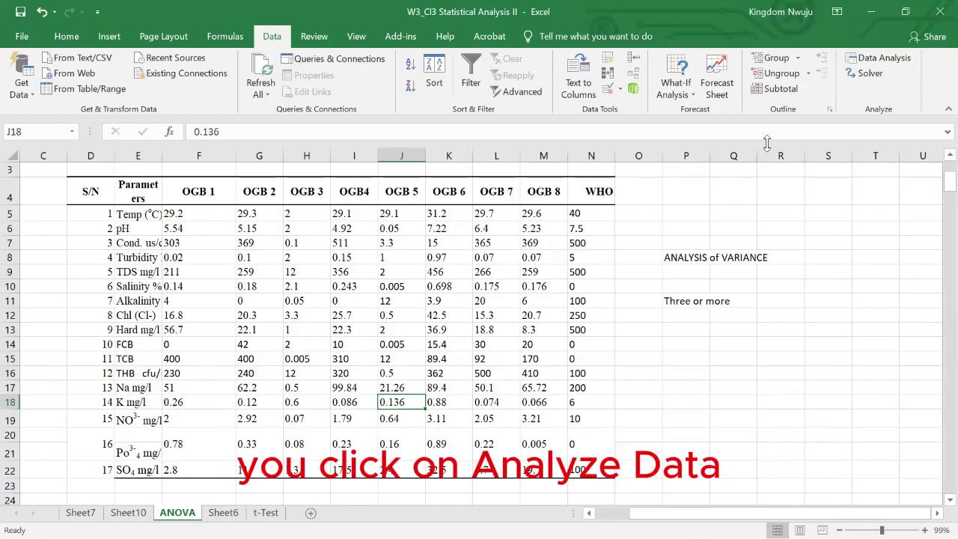
Step: Run a single-factor ANOVA on F4:N22, grouped by columns with first-row labels and alpha 0.05, output to a new worksheet
left_click(887, 58)
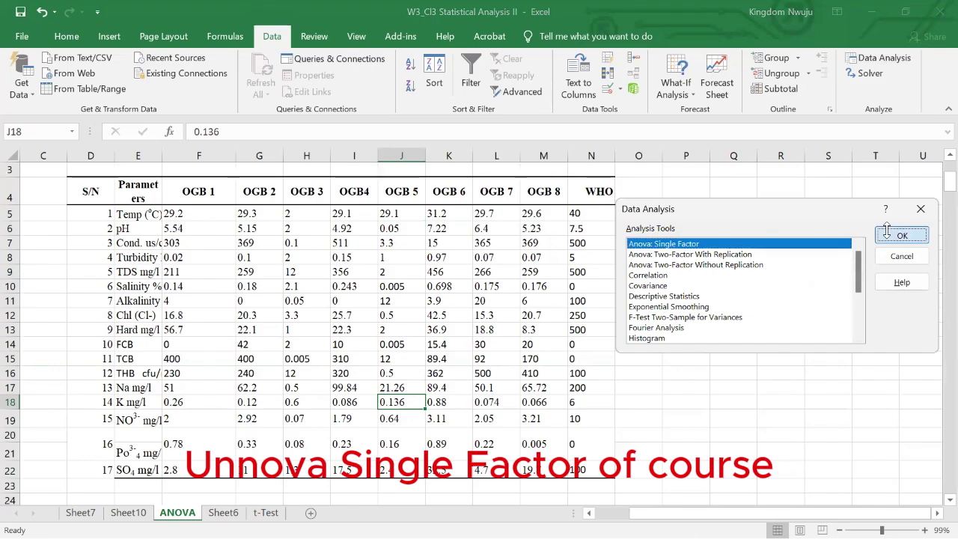
key("Return")
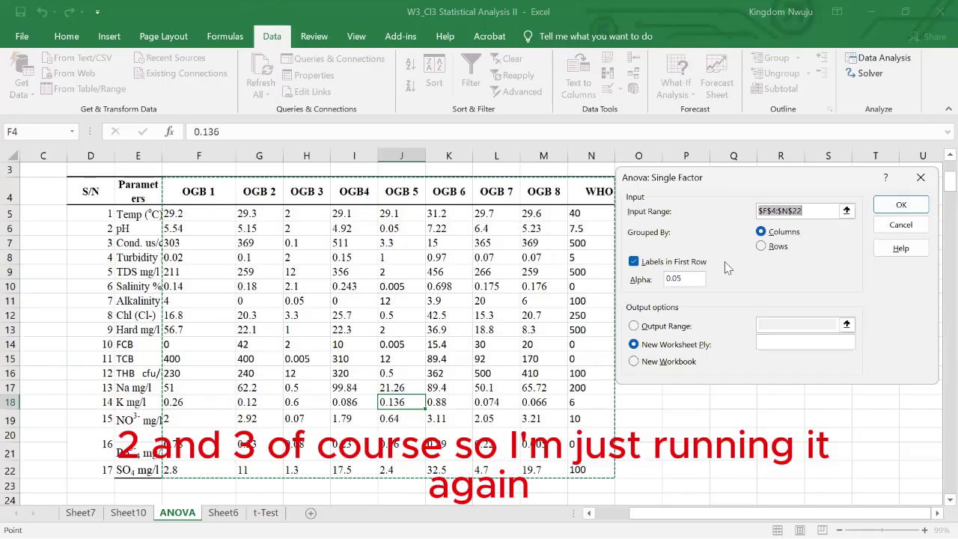
left_click(902, 204)
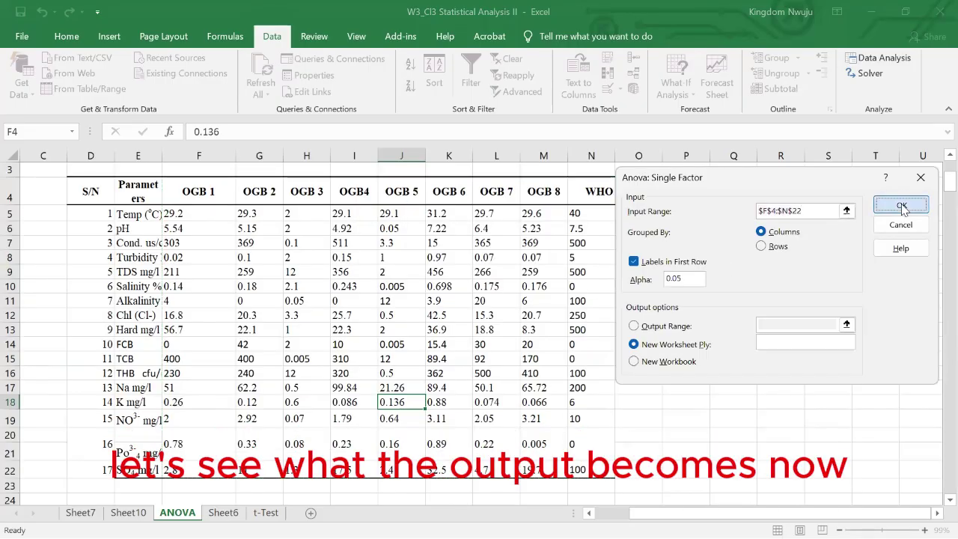
left_click(902, 207)
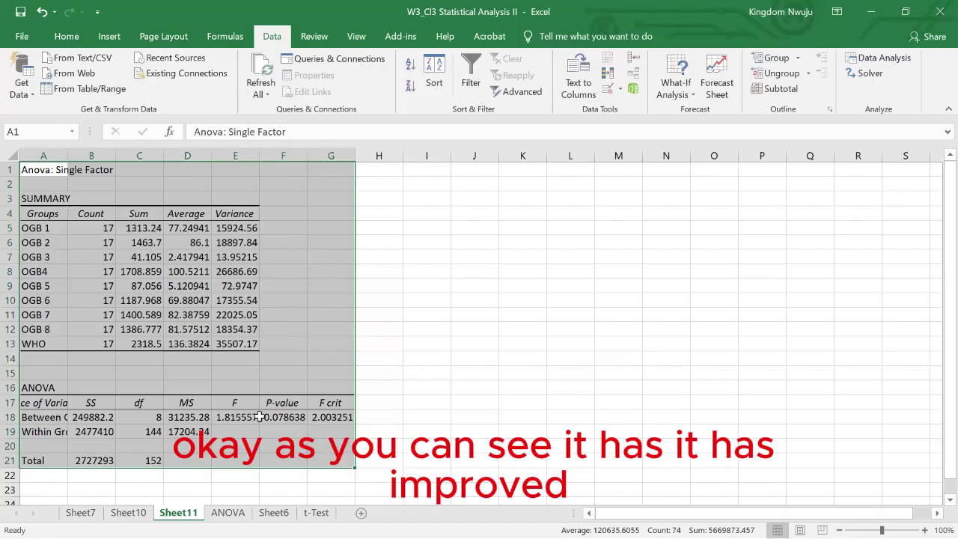
Step: Compare the F and P-value of the earlier ANOVA on Sheet10 with the new results on Sheet11
left_click(128, 513)
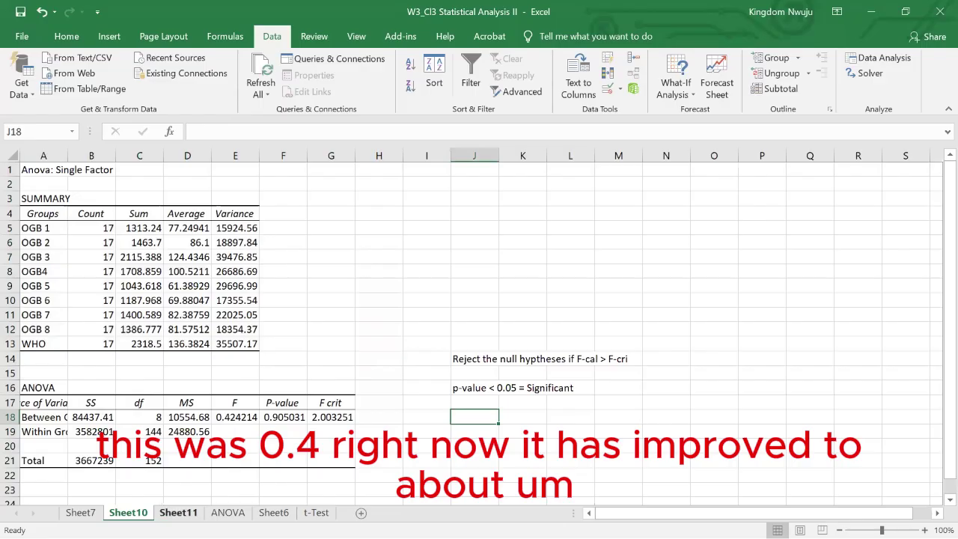
left_click(178, 513)
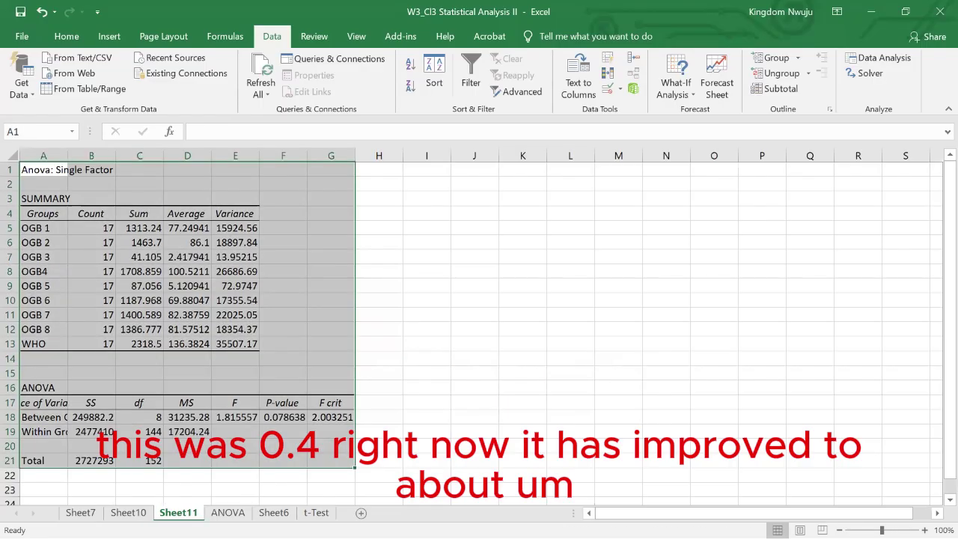
left_click(229, 434)
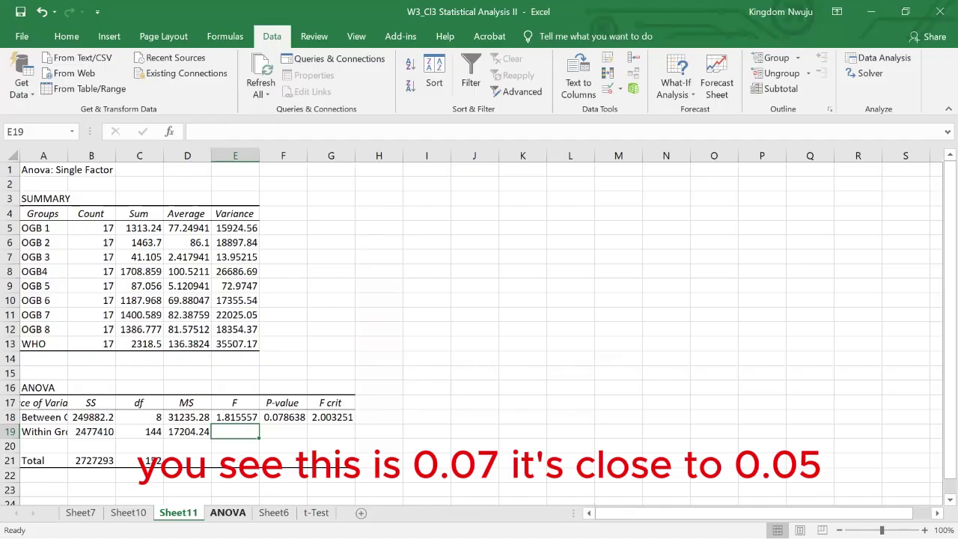
Step: From the ANOVA sheet, run a single-factor ANOVA on only OGB 1 to OGB 3 (F4:H22), with labels and alpha 0.05, output to a new worksheet
left_click(228, 512)
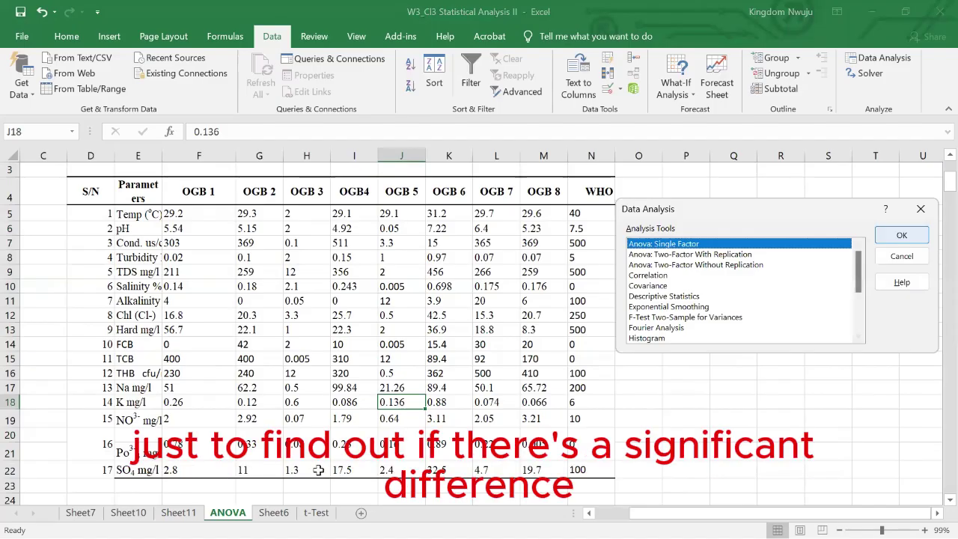
key("Return")
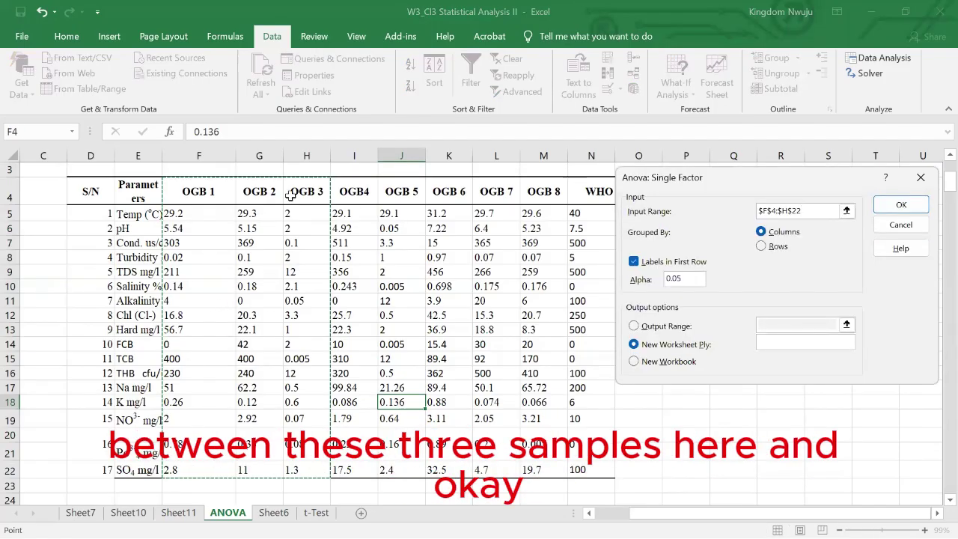
left_click(920, 207)
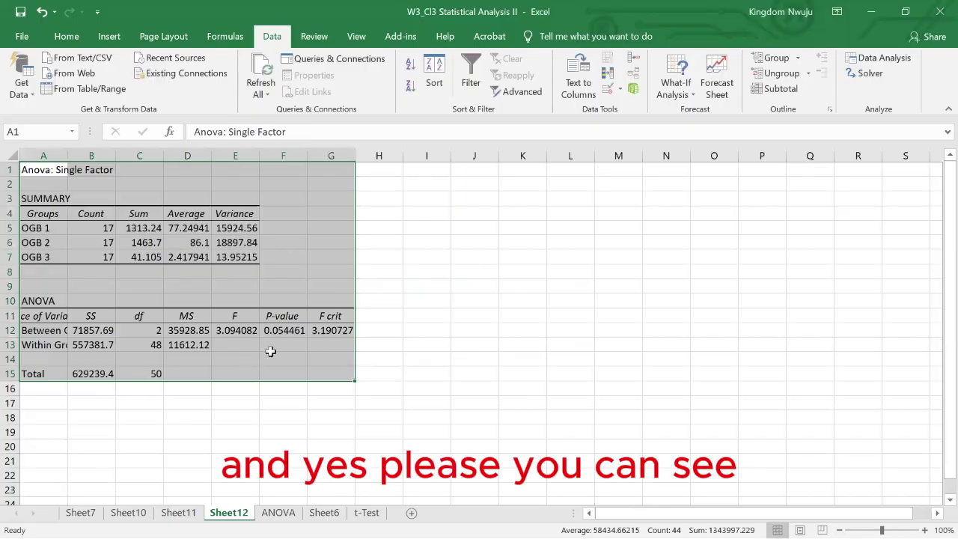
Step: Examine the F and P-value of the three-sample ANOVA, and return to the ANOVA sheet to view the customer satisfaction scenario below the table
left_click(270, 349)
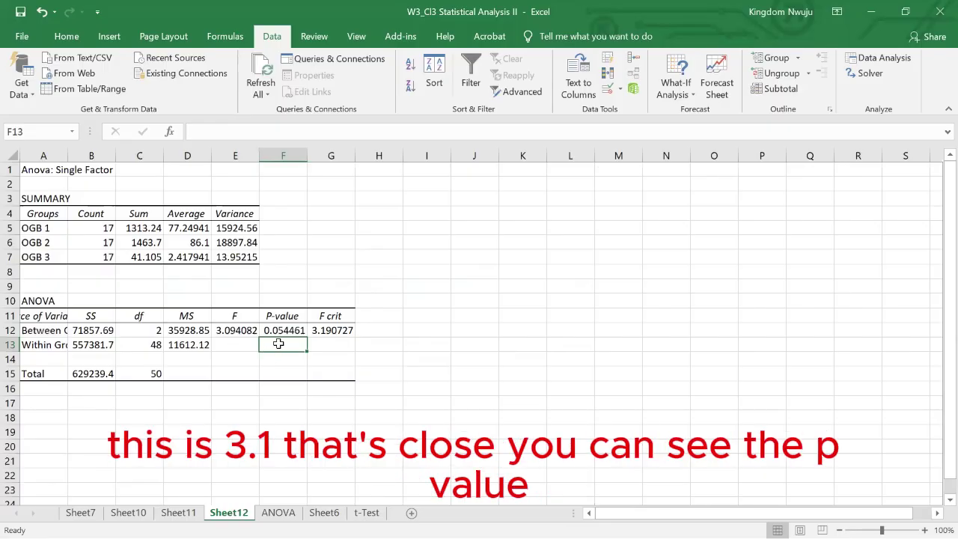
left_click(282, 513)
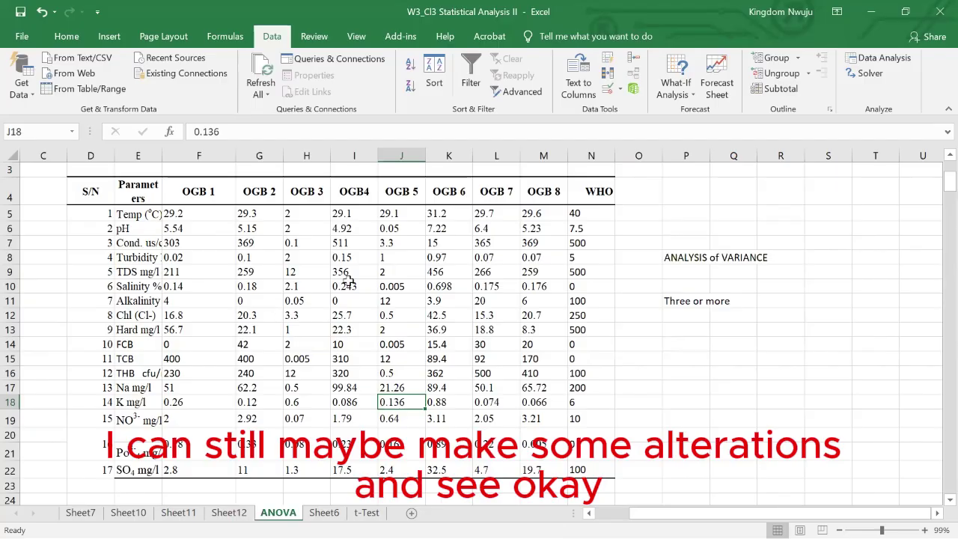
scroll(348, 279, "down", 1)
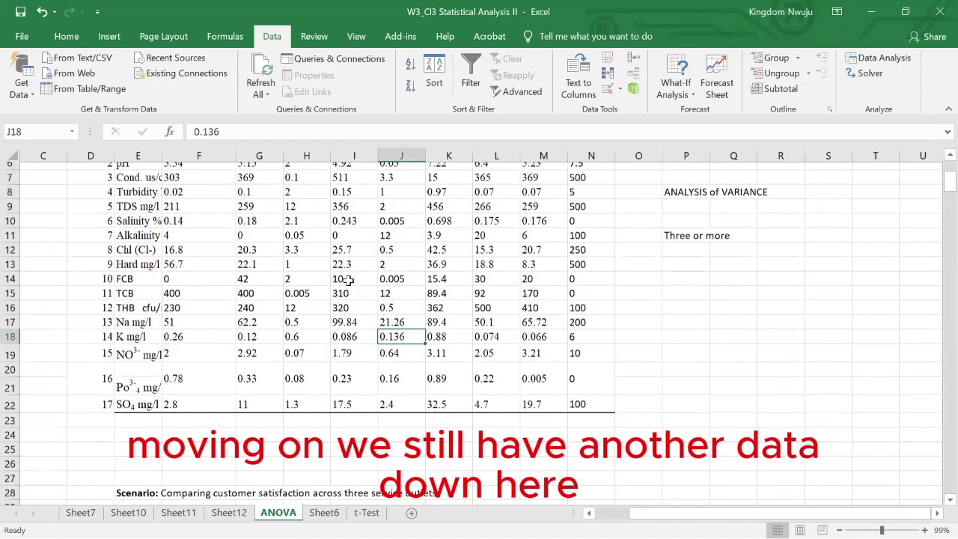
Step: Run a single-factor ANOVA on the Outlet 1 to Outlet 3 scores (F31:H44), grouped by columns with first-row labels, alpha 0.05, output to a new worksheet
scroll(349, 279, "down", 5)
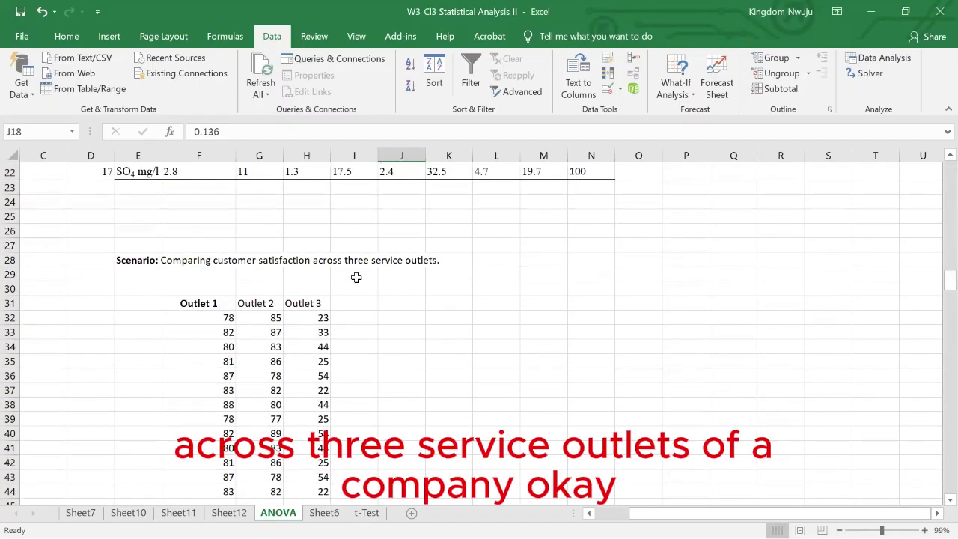
scroll(356, 277, "down", 1)
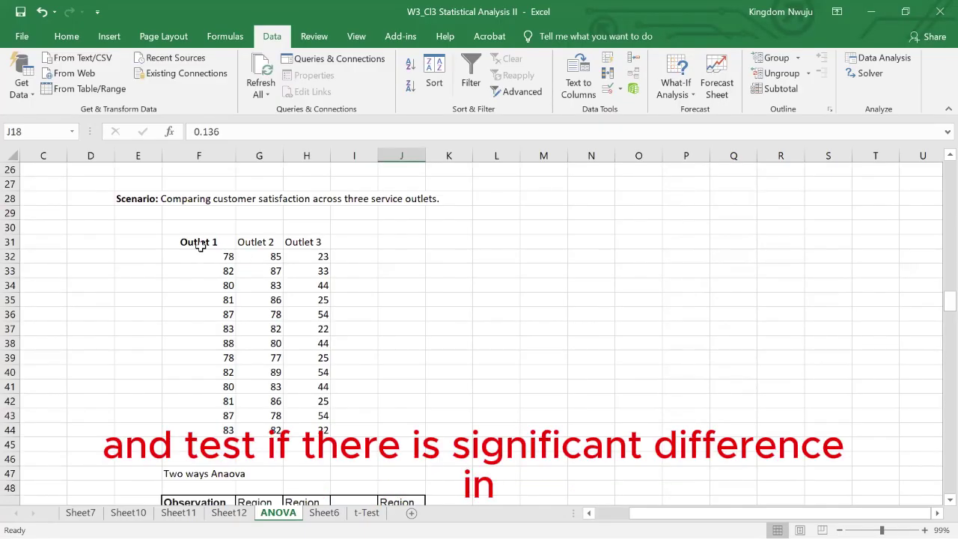
left_click_drag(199, 242, 312, 429)
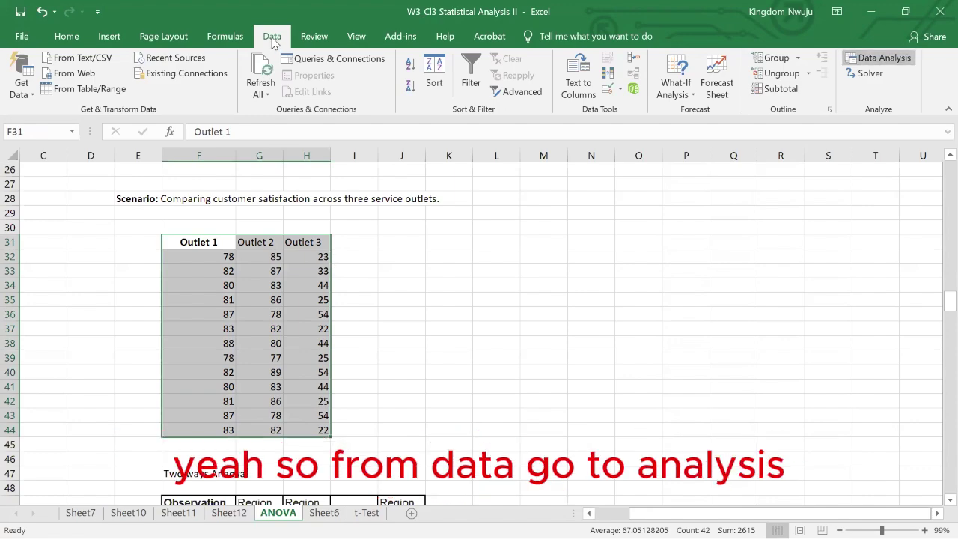
left_click(879, 59)
left_click(892, 237)
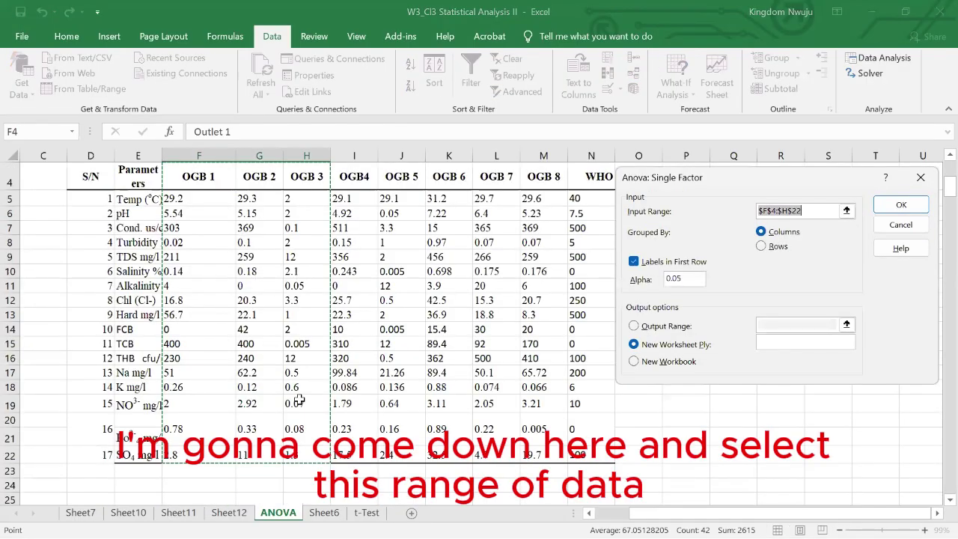
scroll(299, 400, "down", 6)
scroll(244, 278, "down", 2)
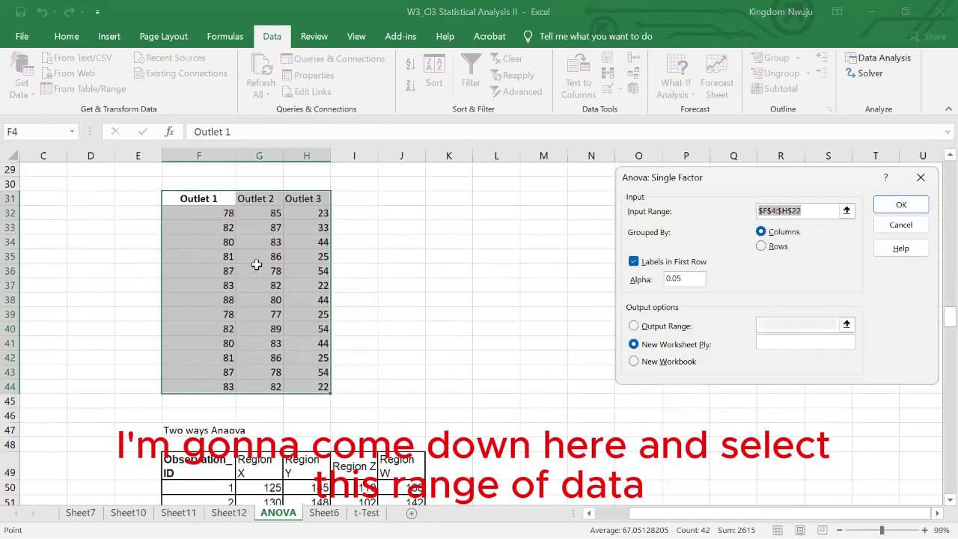
scroll(262, 392, "down", 4)
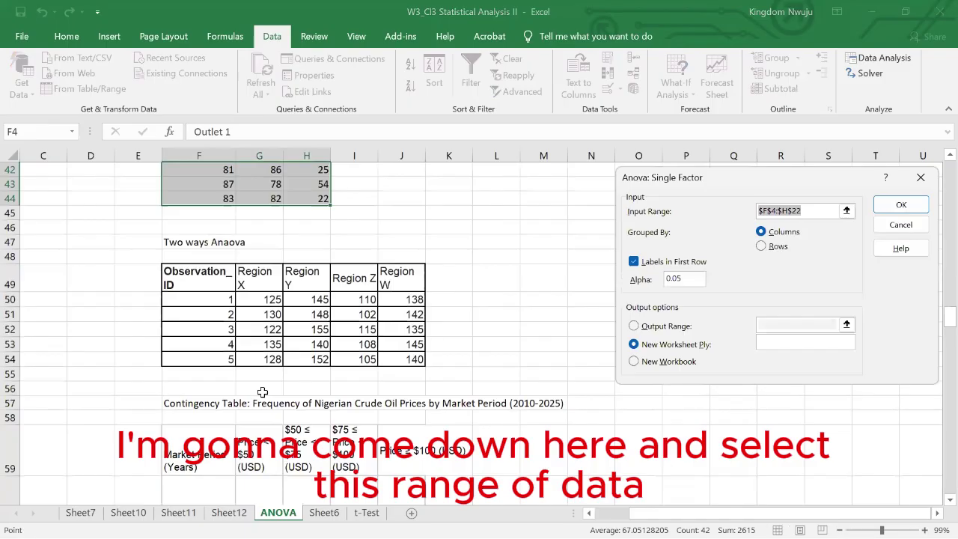
scroll(262, 392, "up", 4)
left_click(203, 198)
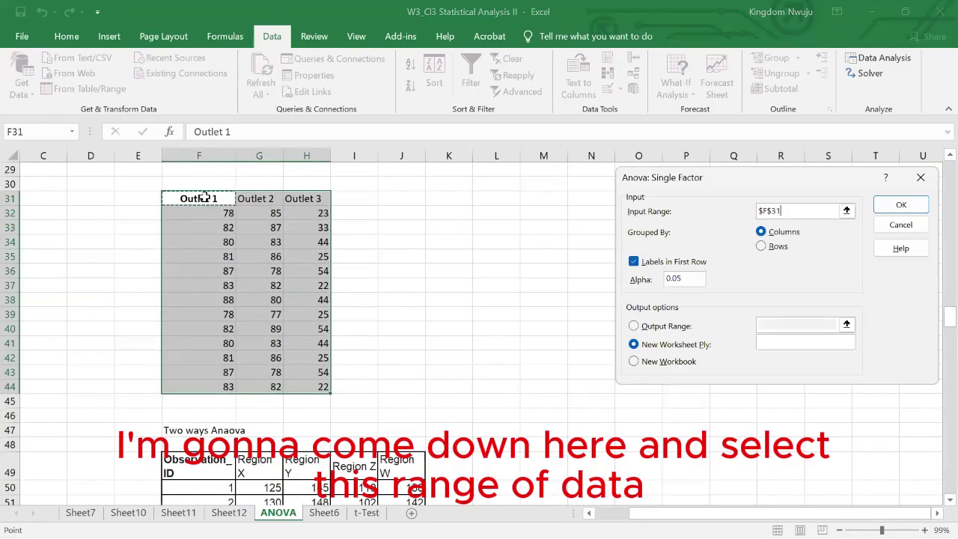
left_click(323, 388, "shift")
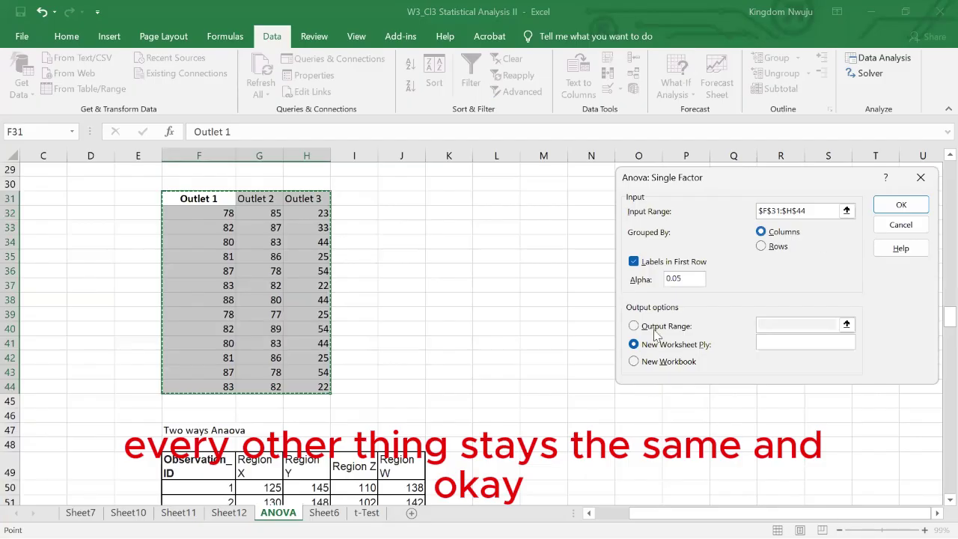
left_click(889, 210)
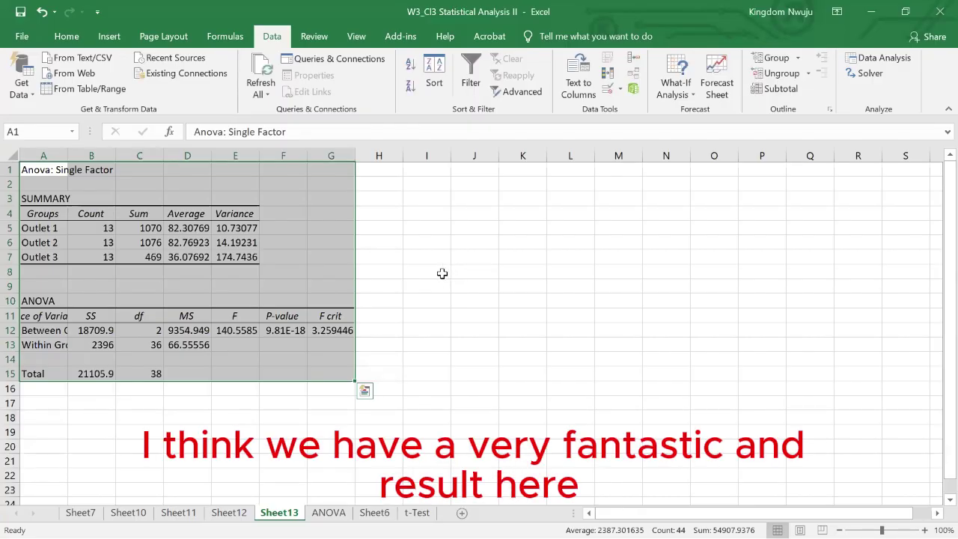
Step: Examine Outlet 3's average and the P-value in the outlet ANOVA results, and compare them with the outlet scores on the ANOVA sheet
left_click(303, 357)
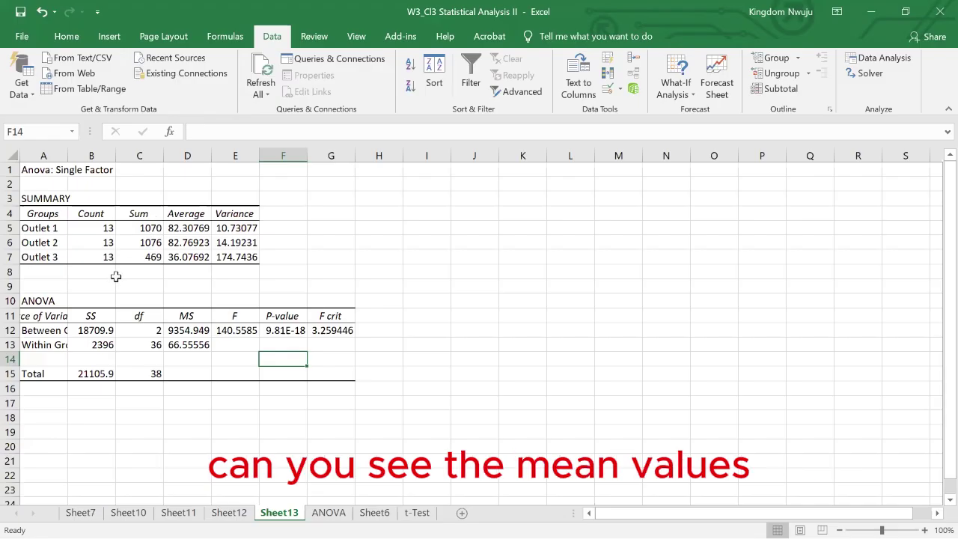
left_click(183, 260)
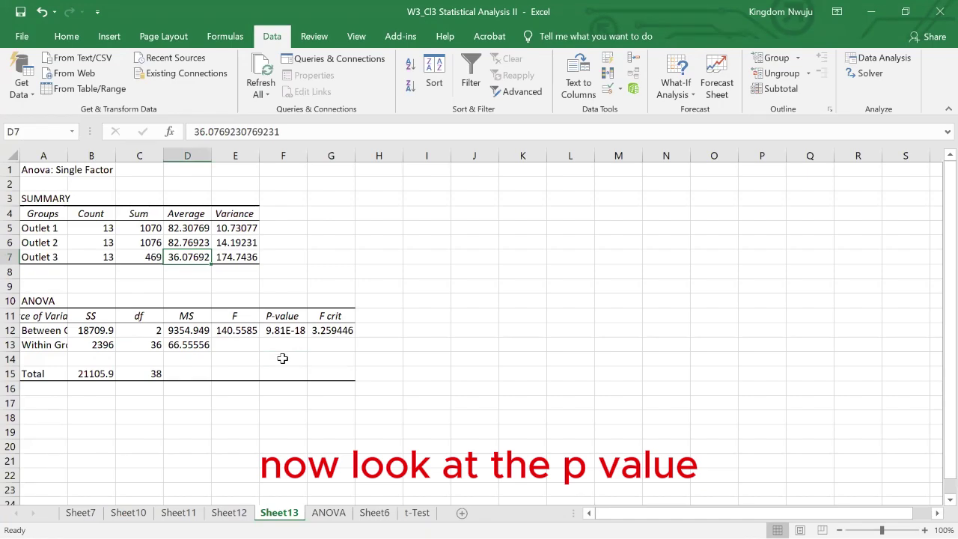
left_click(287, 330)
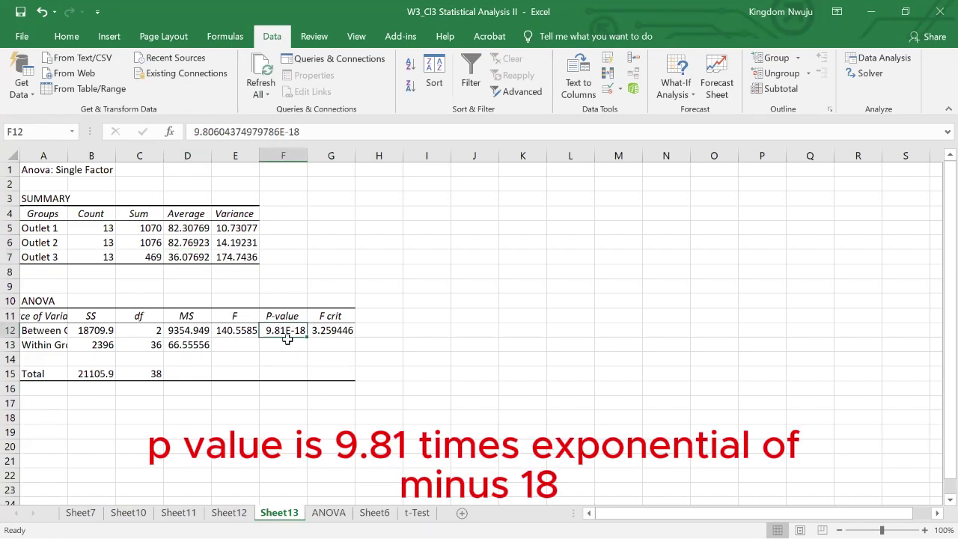
left_click(441, 330)
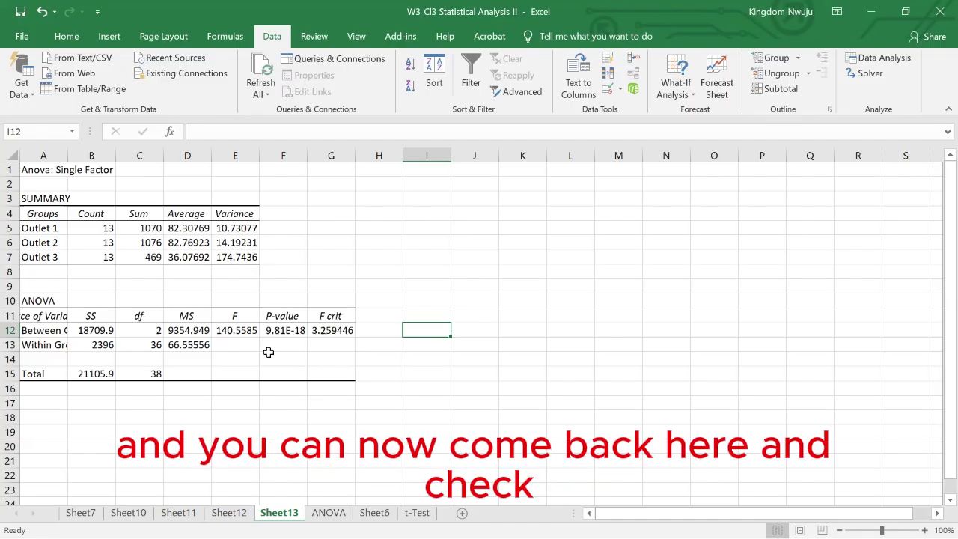
left_click(328, 513)
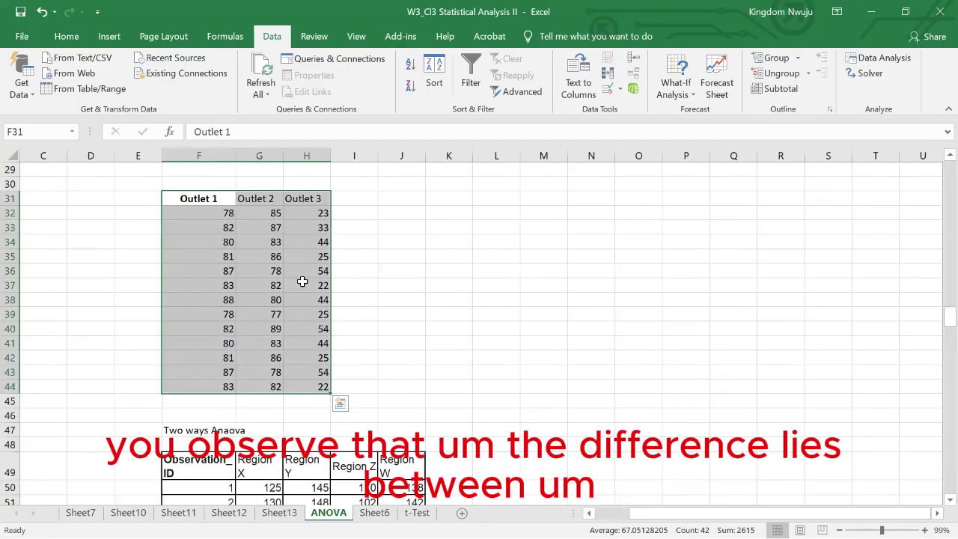
left_click(255, 228)
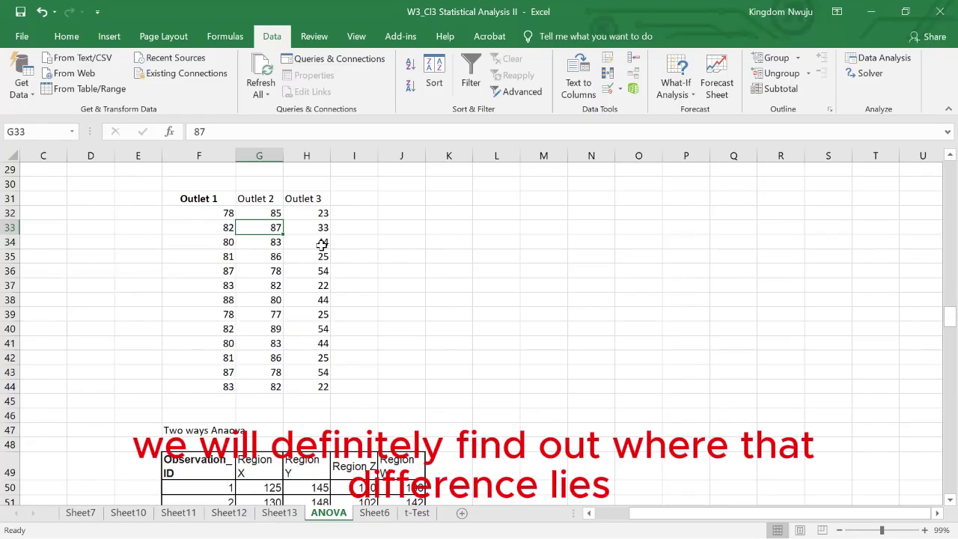
Step: Run a two-factor ANOVA without replication on the region table (F49:J54), with labels and alpha 0.05, output to a new worksheet
scroll(322, 244, "down", 1)
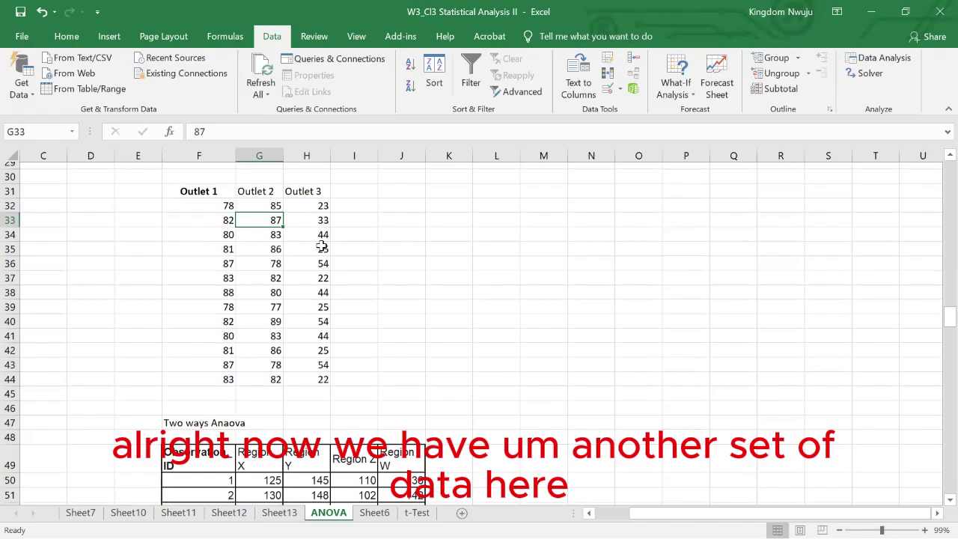
scroll(322, 247, "down", 4)
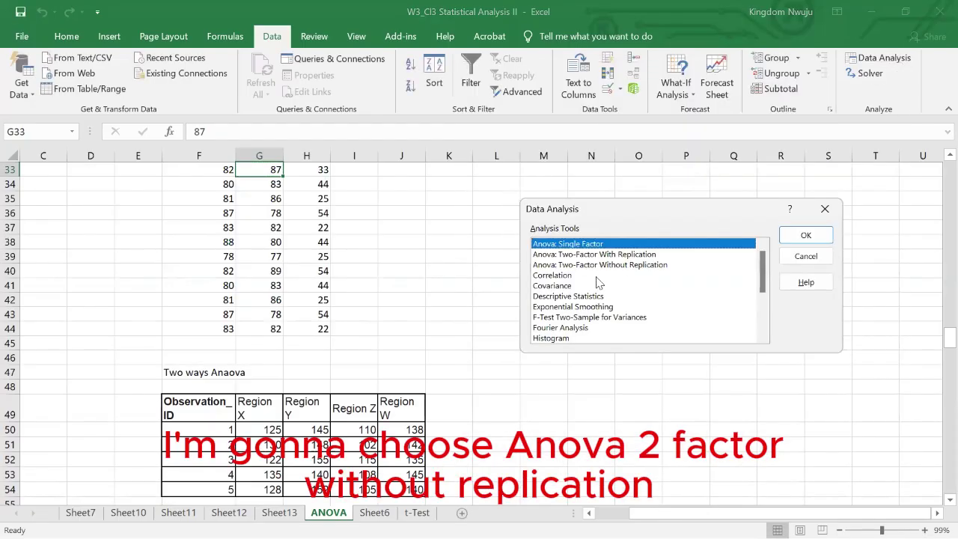
left_click(629, 265)
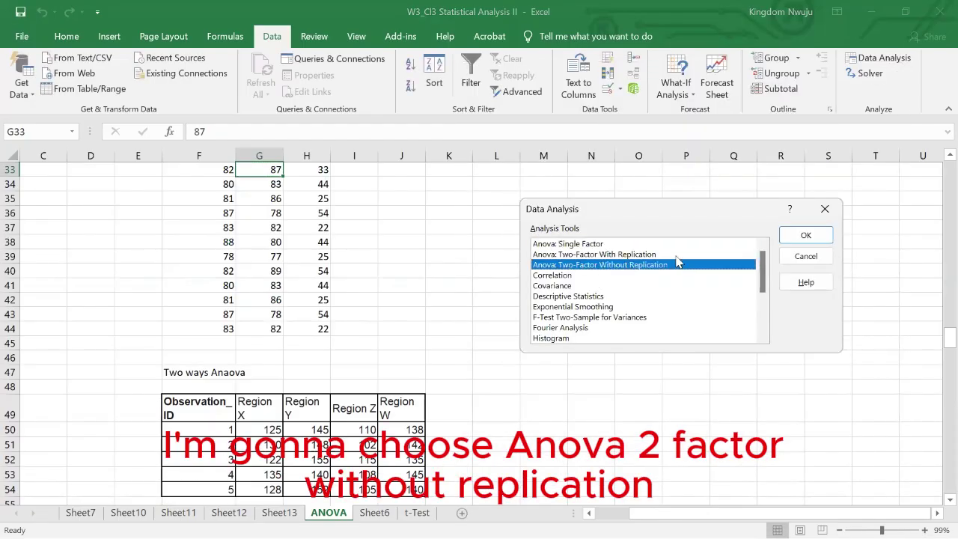
left_click(806, 237)
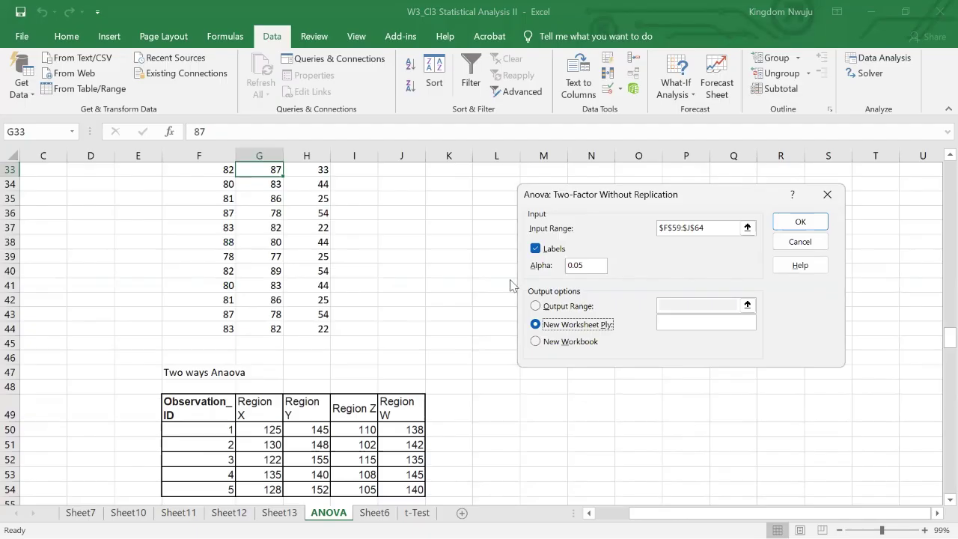
left_click(704, 227)
left_click_drag(708, 226, 649, 226)
key("Delete")
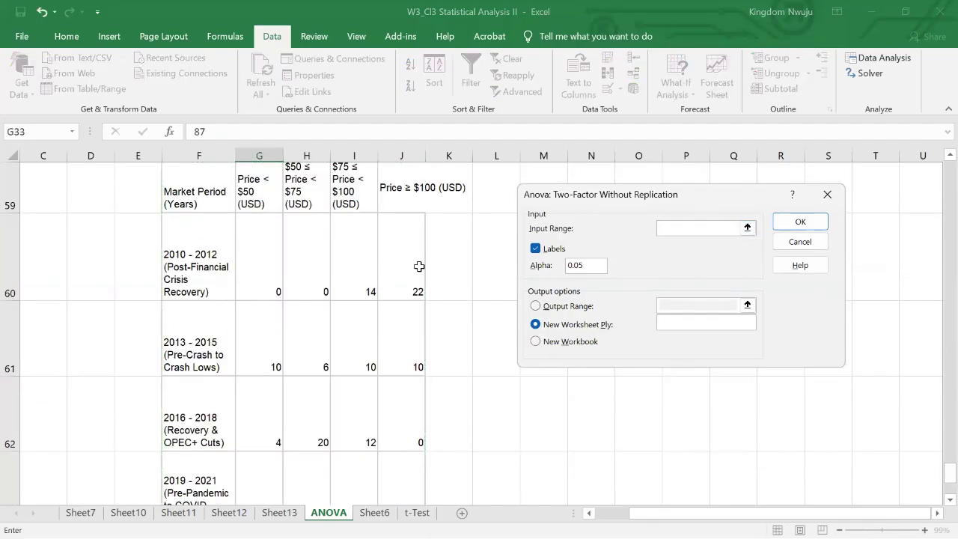
scroll(420, 267, "up", 6)
left_click(203, 272)
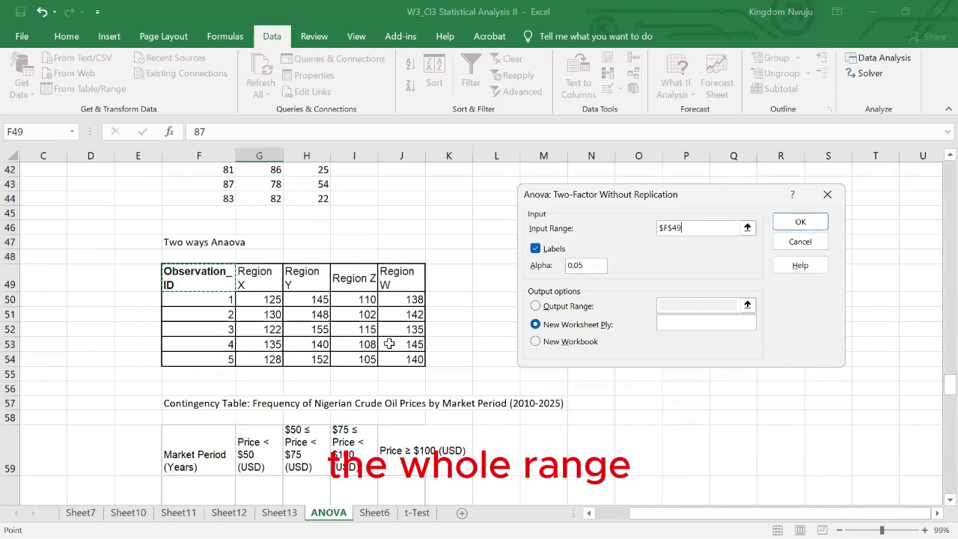
left_click_drag(417, 361, 417, 361)
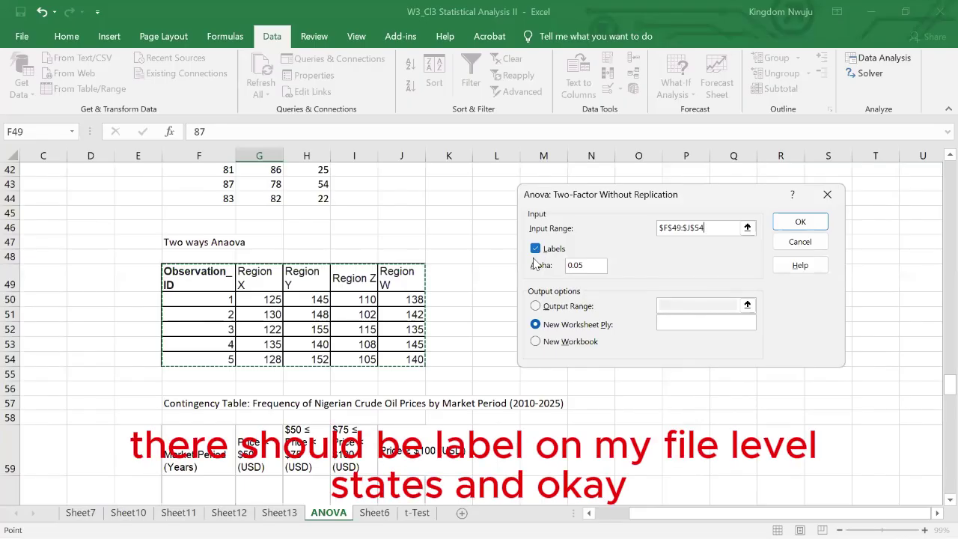
left_click(786, 222)
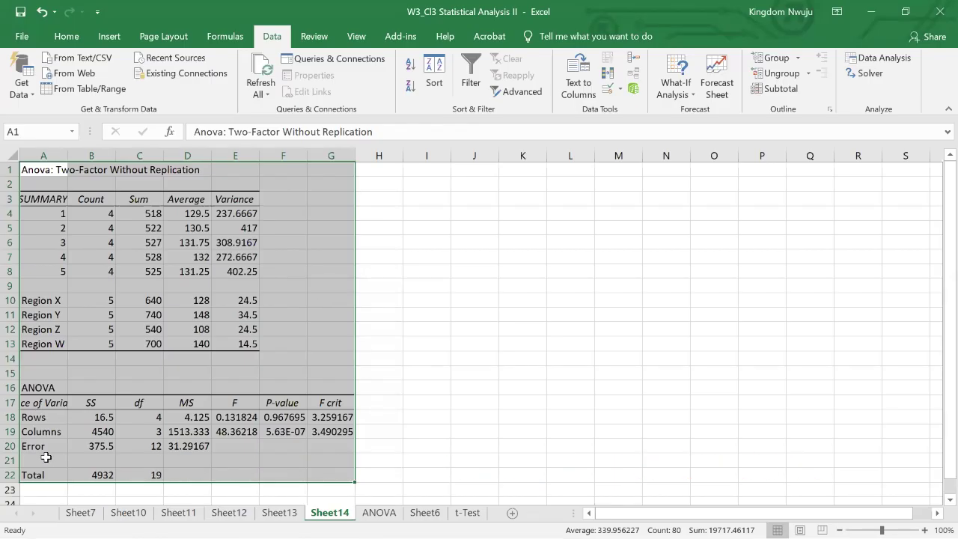
Step: Examine the F, P-value and df entries for rows, columns and error on Sheet14, relating them to the region table on the ANOVA sheet
left_click(99, 417)
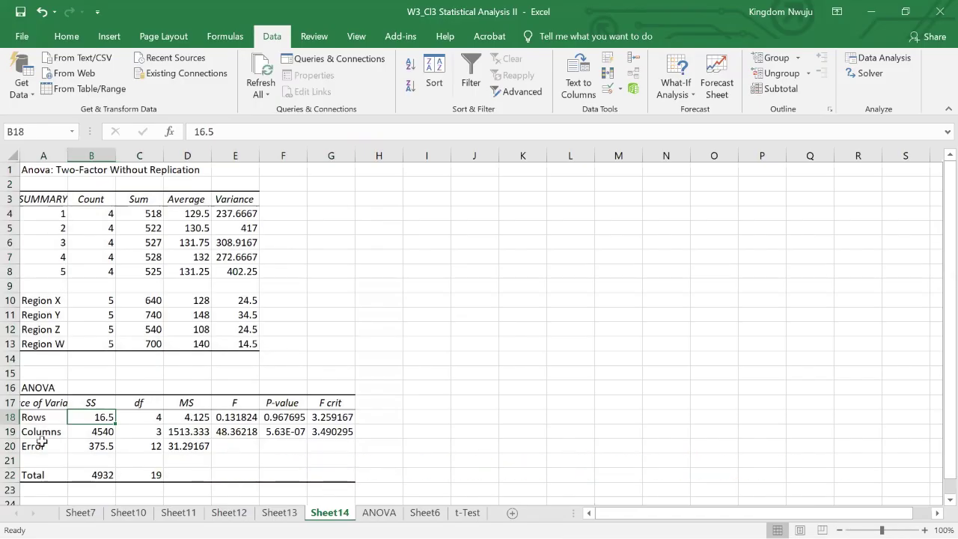
left_click(378, 513)
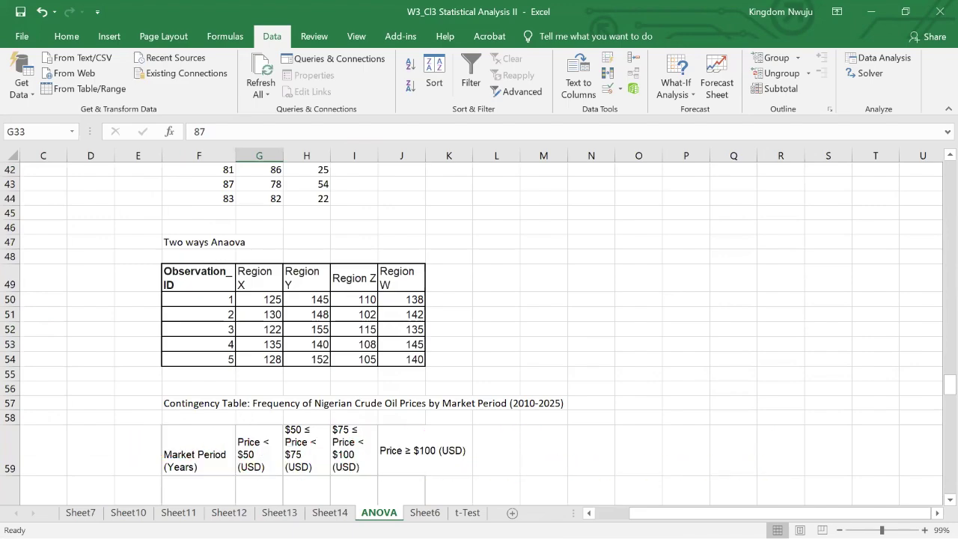
left_click(329, 513)
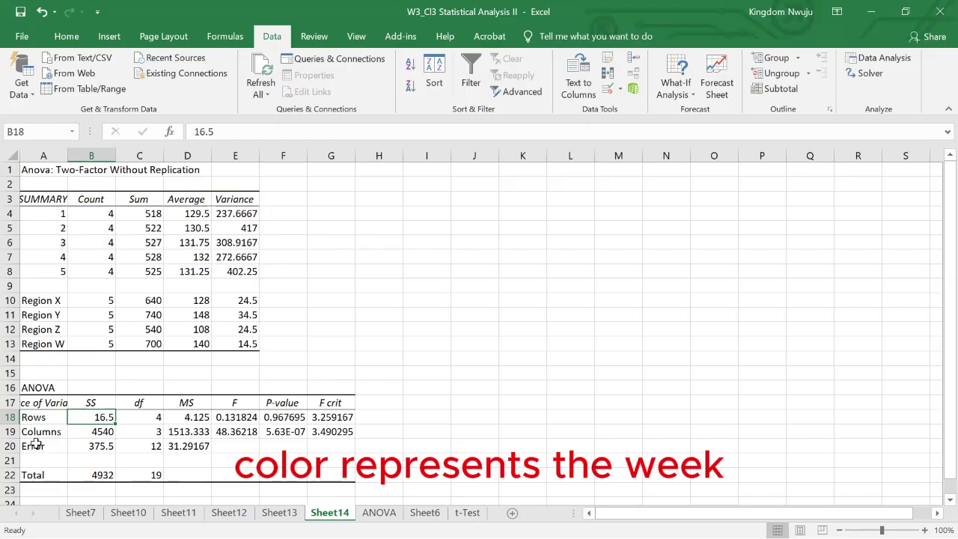
left_click(238, 434)
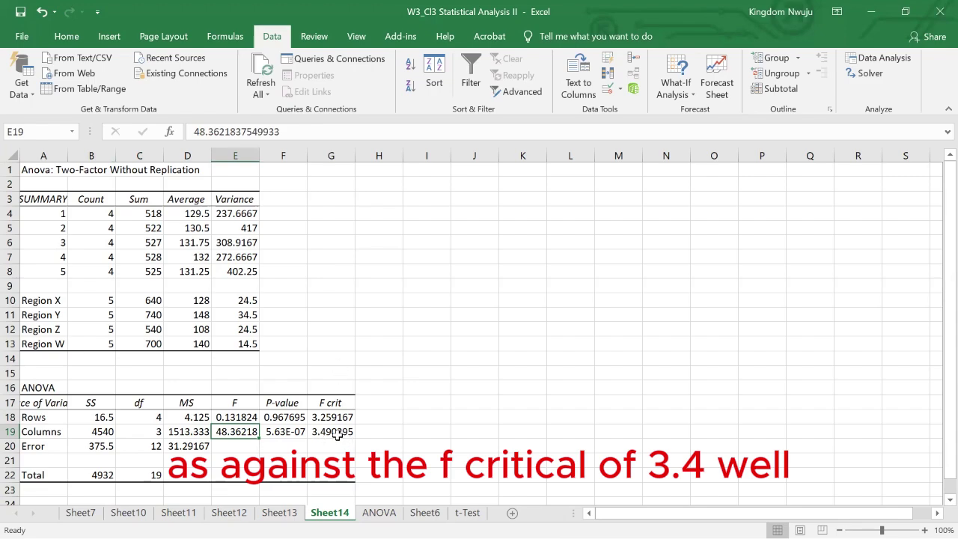
left_click(283, 418)
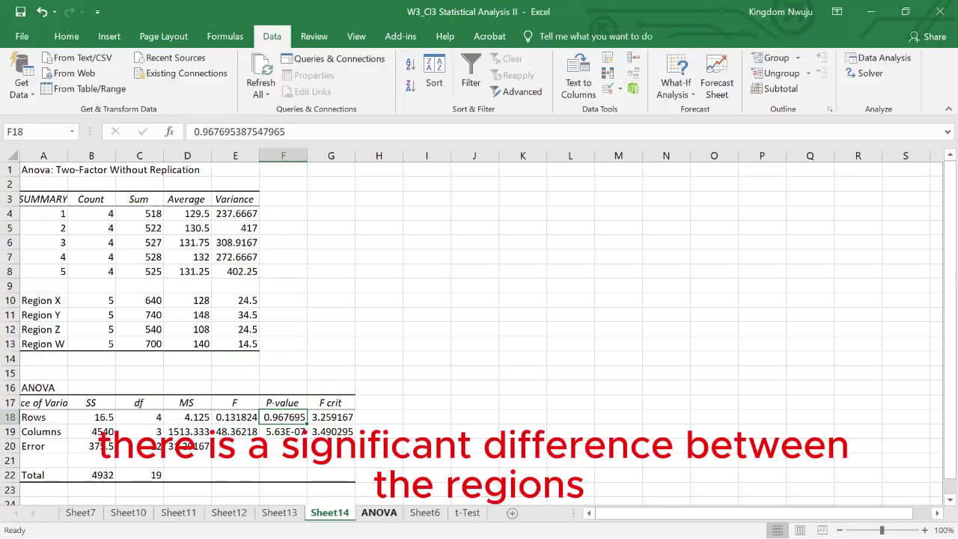
left_click(379, 512)
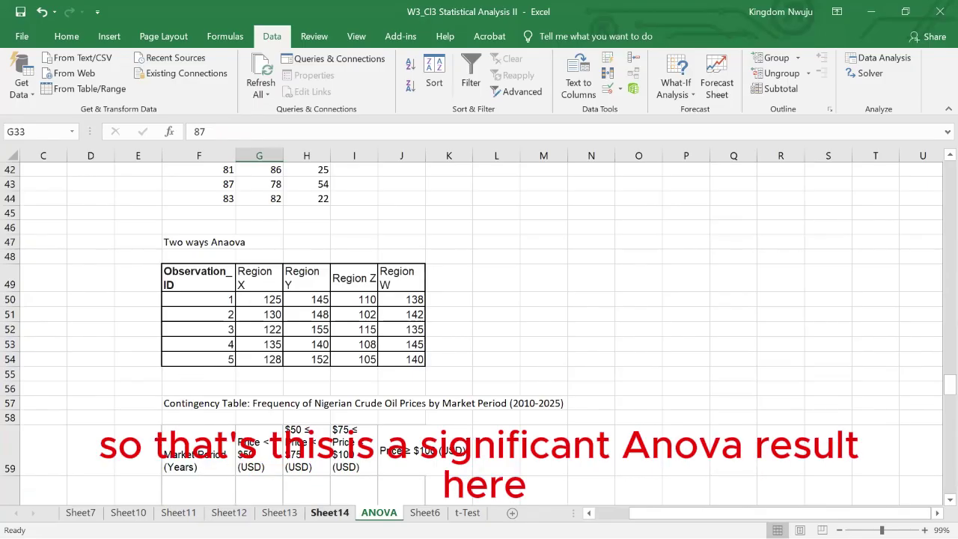
key("ctrl+Page_Up")
scroll(134, 419, "down", 1)
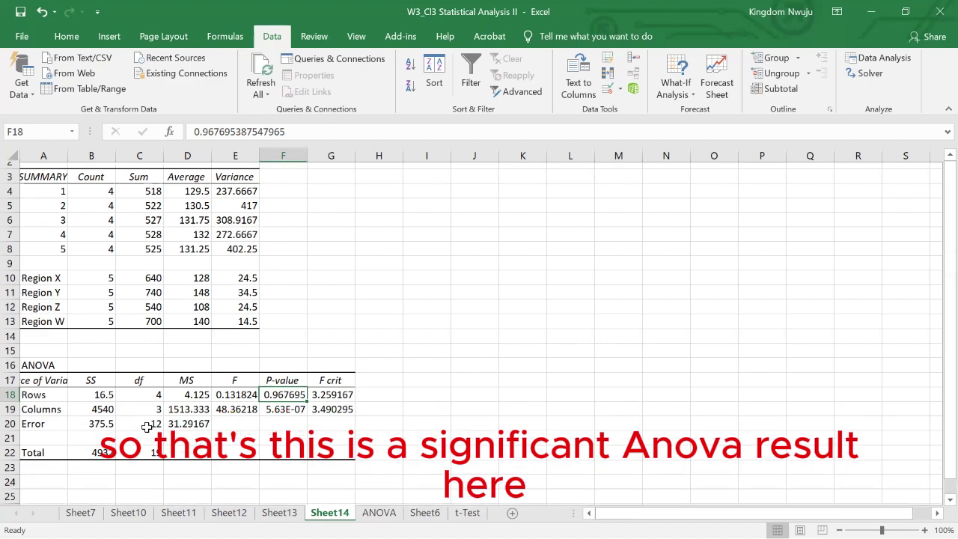
left_click(156, 424)
scroll(156, 398, "down", 2)
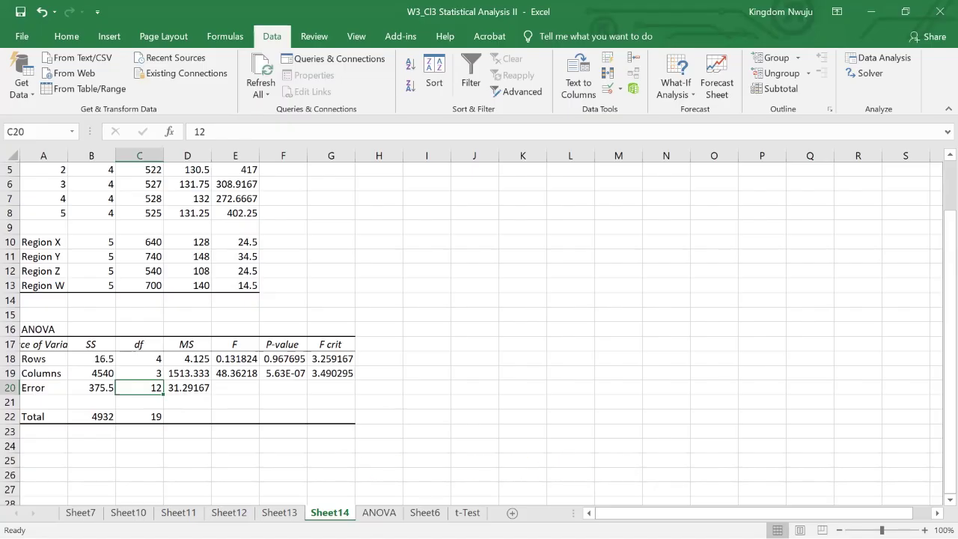
Step: Return to the ANOVA sheet and review the contingency table of Nigerian crude oil price frequencies by market period
left_click(379, 512)
scroll(322, 423, "down", 2)
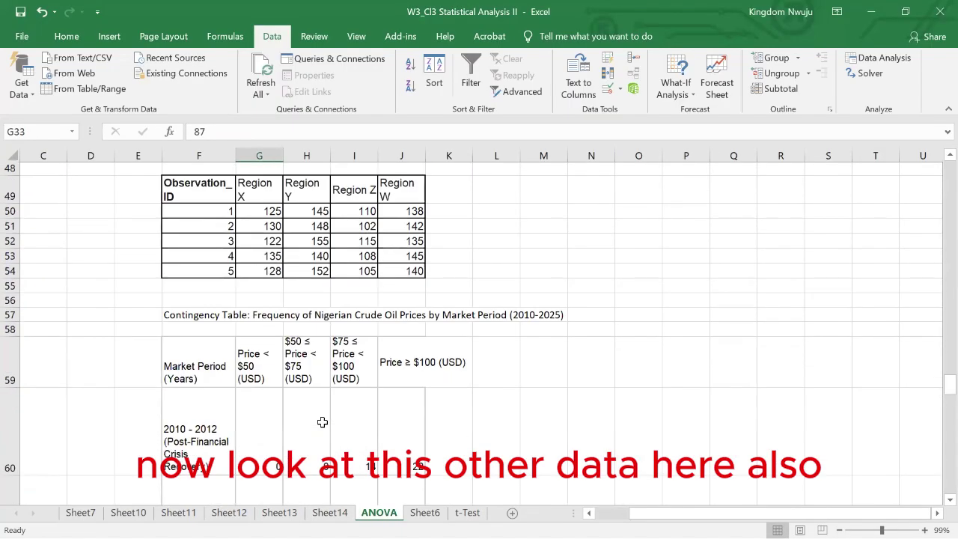
scroll(322, 423, "down", 2)
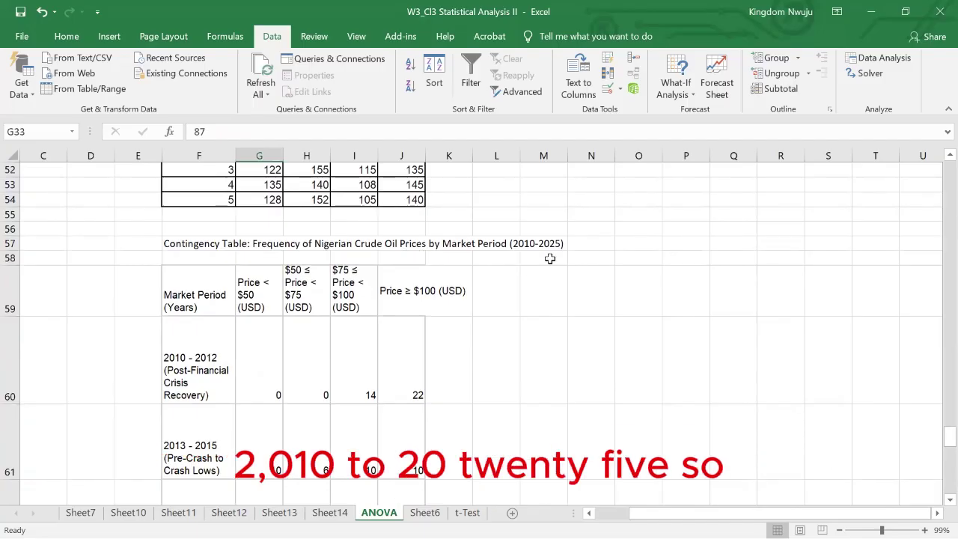
scroll(240, 356, "down", 2)
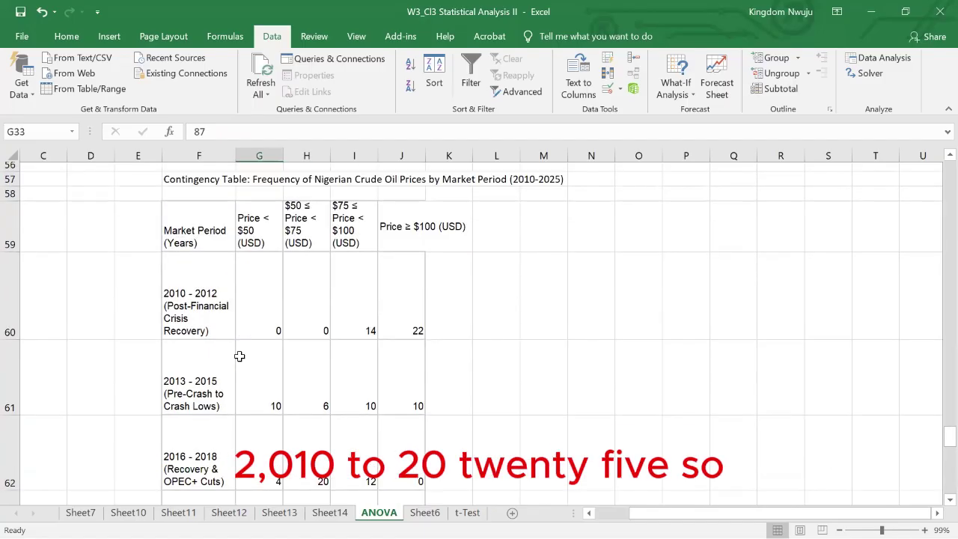
scroll(240, 356, "up", 2)
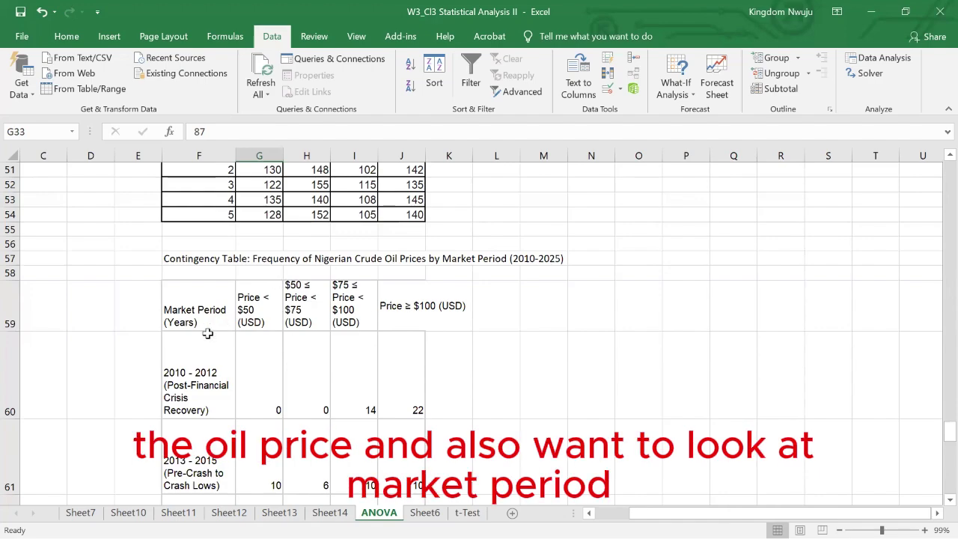
Step: Examine the contingency table's price-band frequencies for each market period from 2010 - 2012 through 2022 - 2025
scroll(204, 331, "down", 1)
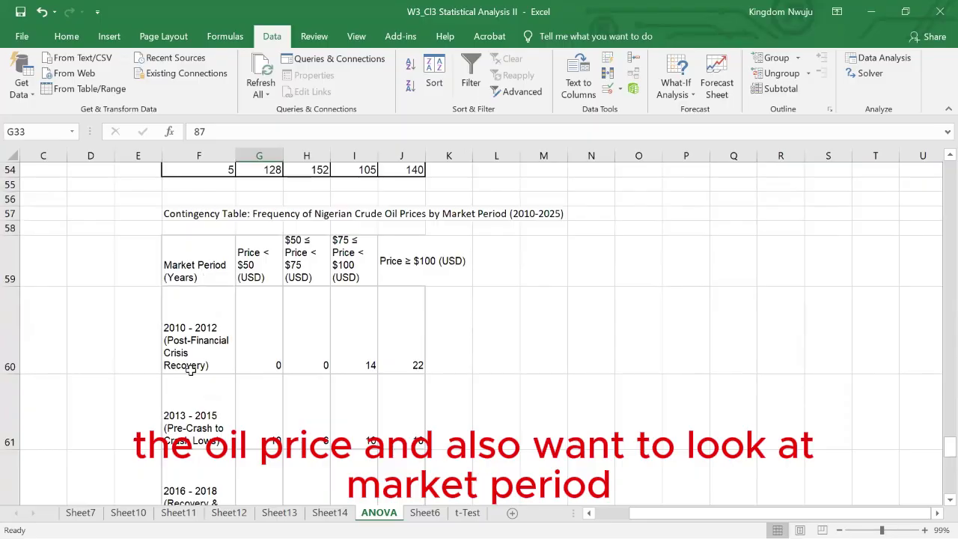
scroll(187, 322, "down", 2)
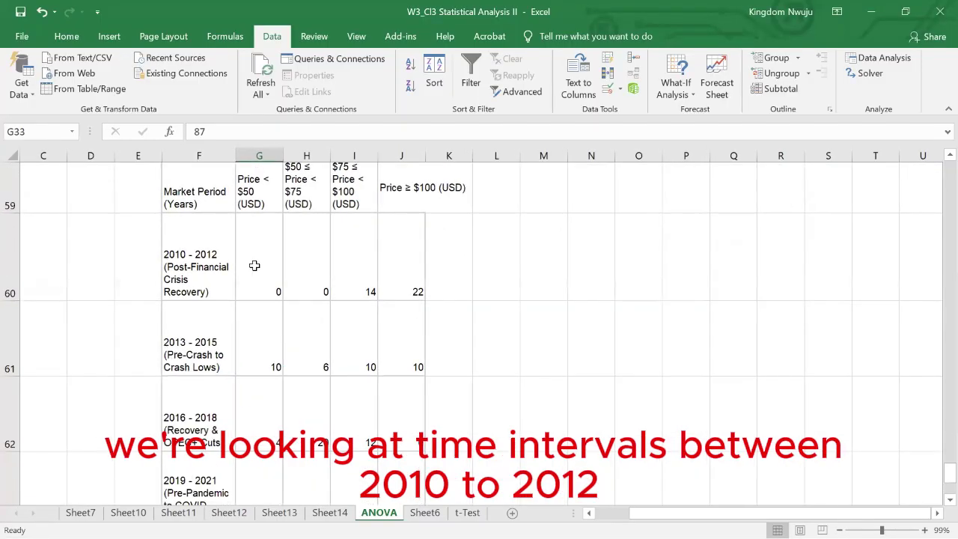
scroll(185, 374, "down", 1)
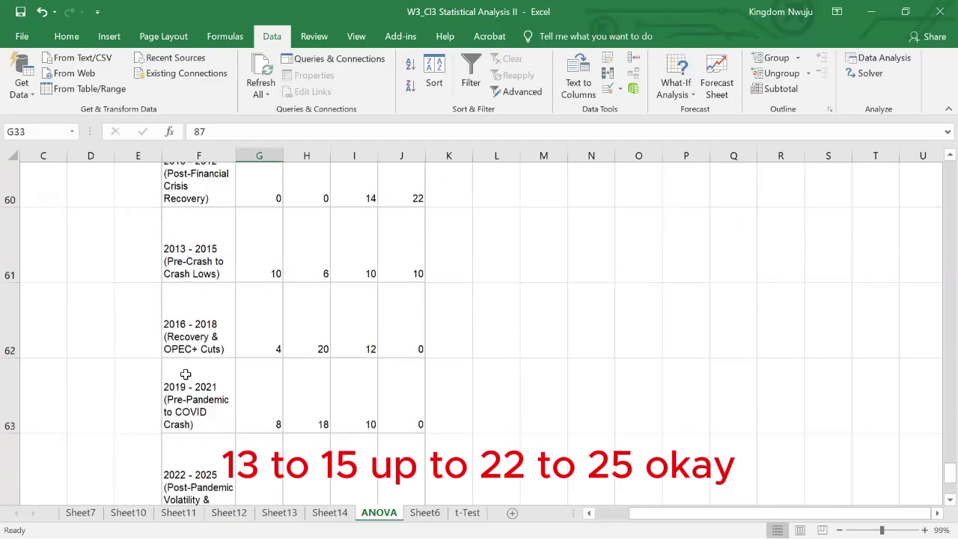
scroll(185, 374, "up", 1)
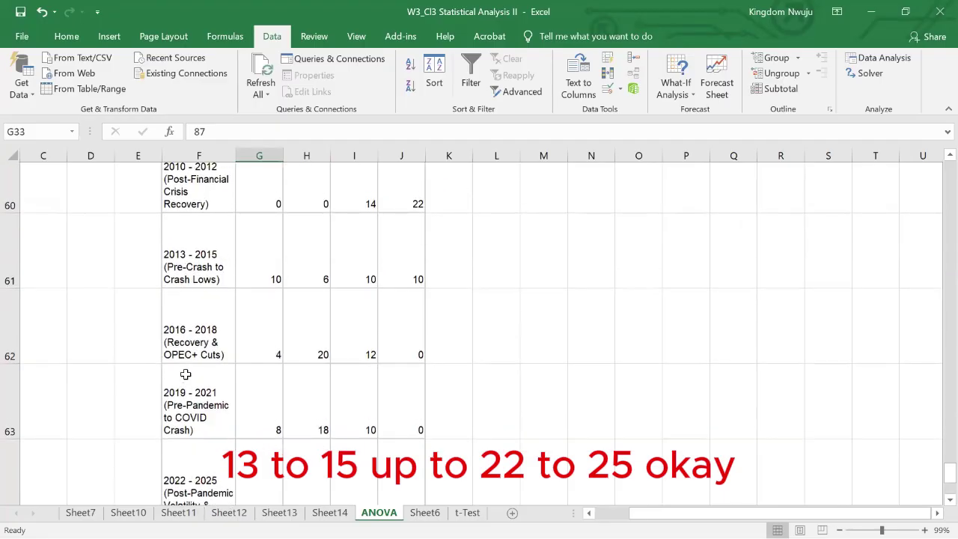
scroll(185, 375, "down", 1)
scroll(185, 375, "up", 1)
scroll(185, 374, "up", 3)
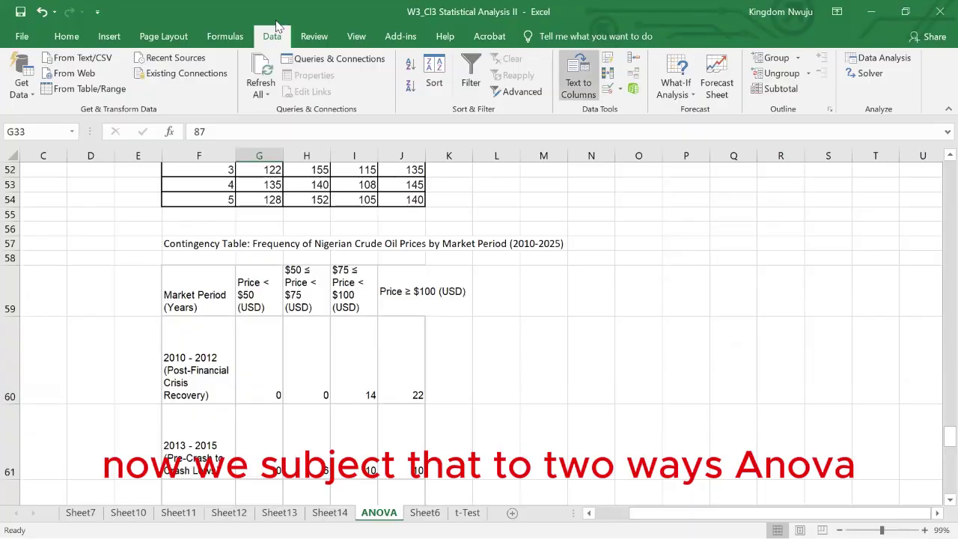
Step: Run a two-factor ANOVA without replication on the crude oil contingency table (F59:J64), with labels and alpha 0.05, output to a new worksheet
left_click(881, 57)
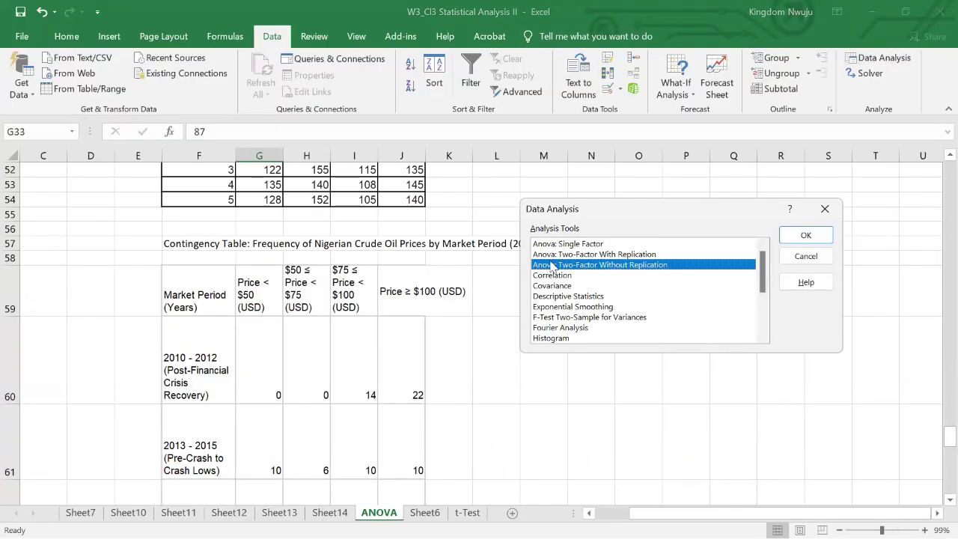
left_click(814, 236)
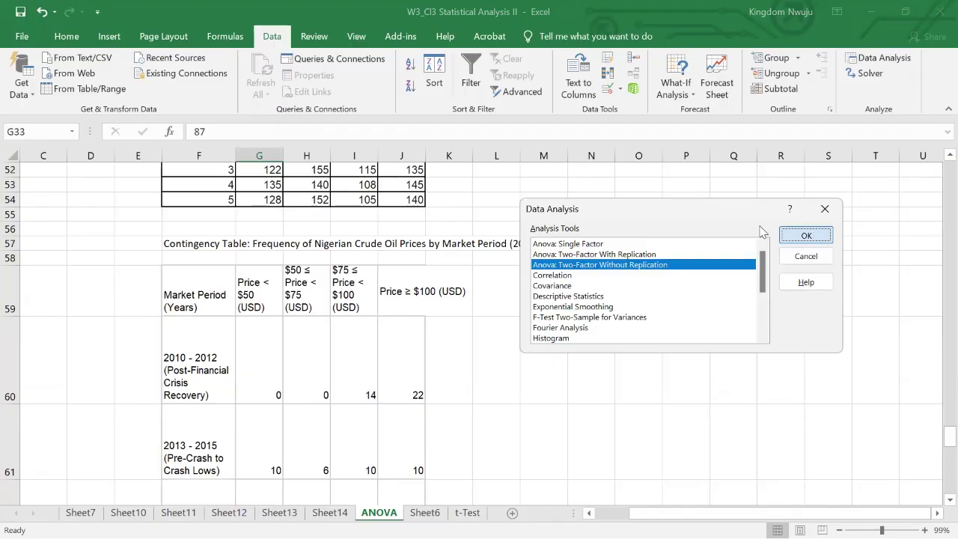
left_click_drag(708, 228, 644, 227)
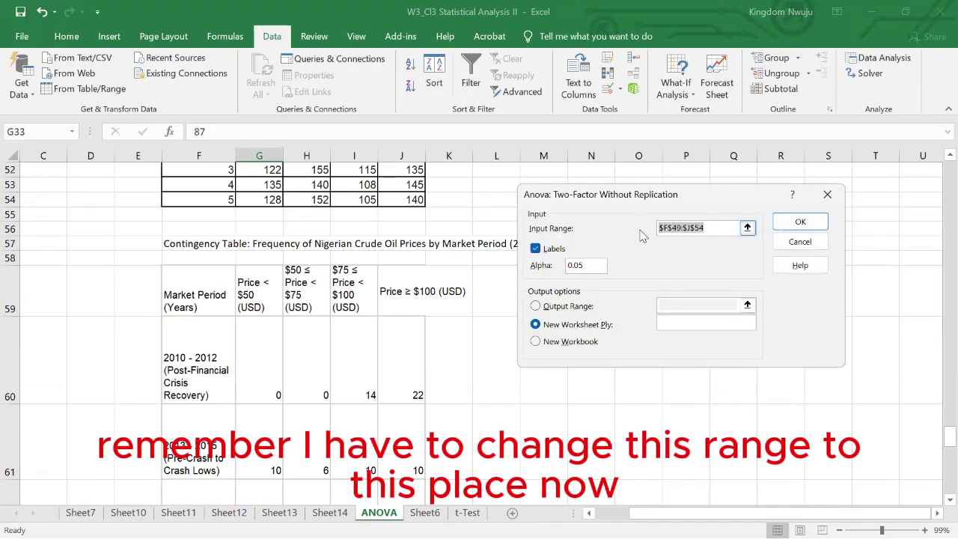
scroll(324, 315, "up", 1)
left_click(191, 340)
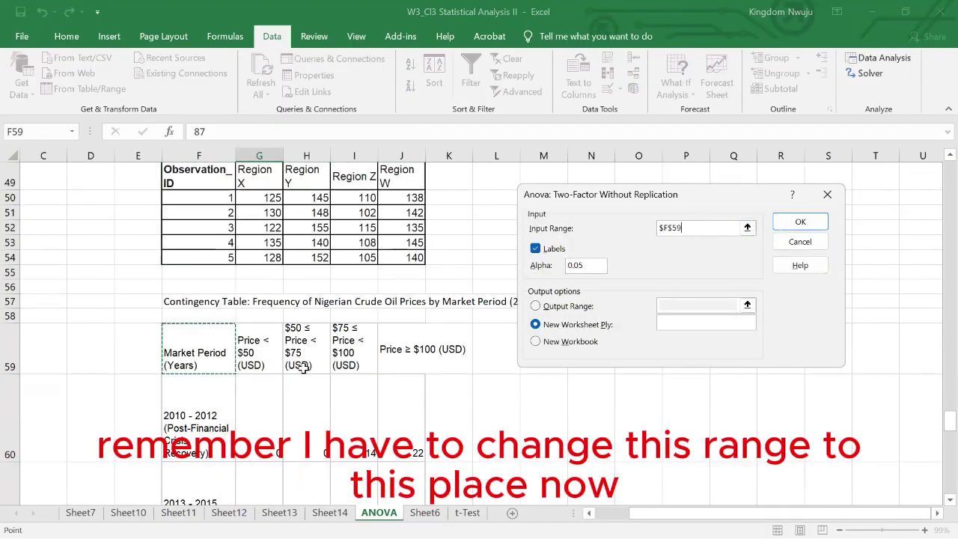
scroll(407, 466, "down", 4)
left_click(407, 466, "shift")
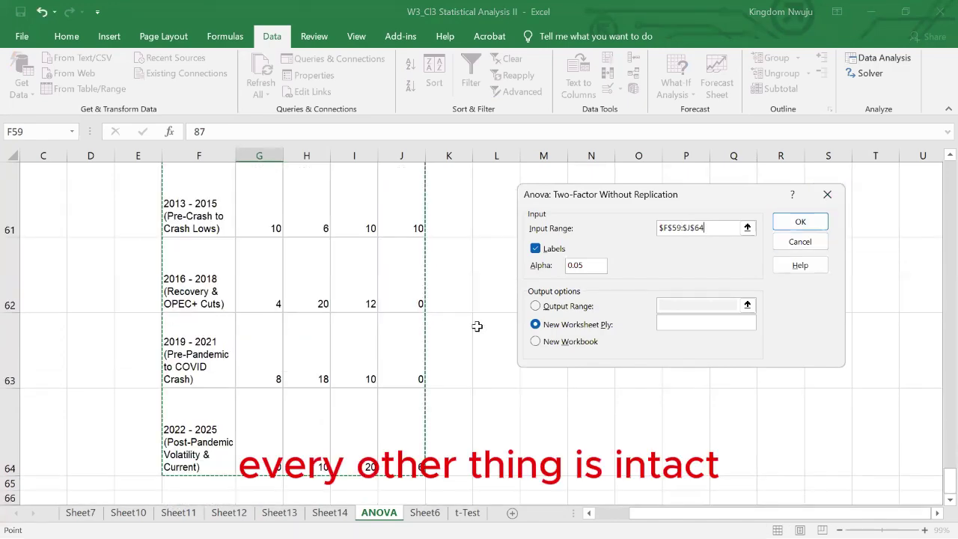
left_click(801, 224)
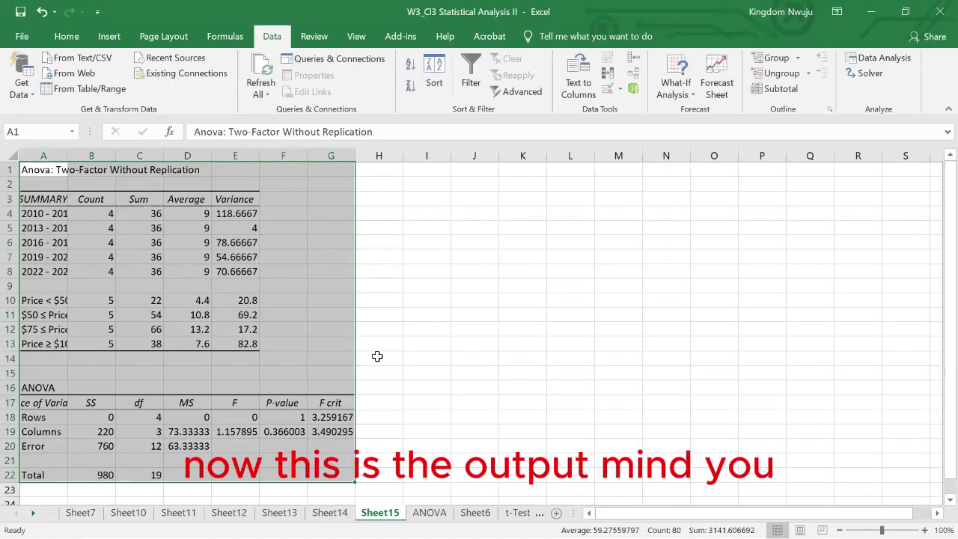
Step: Examine the F and P-value entries for rows and columns in the crude oil ANOVA results on Sheet15
left_click(314, 324)
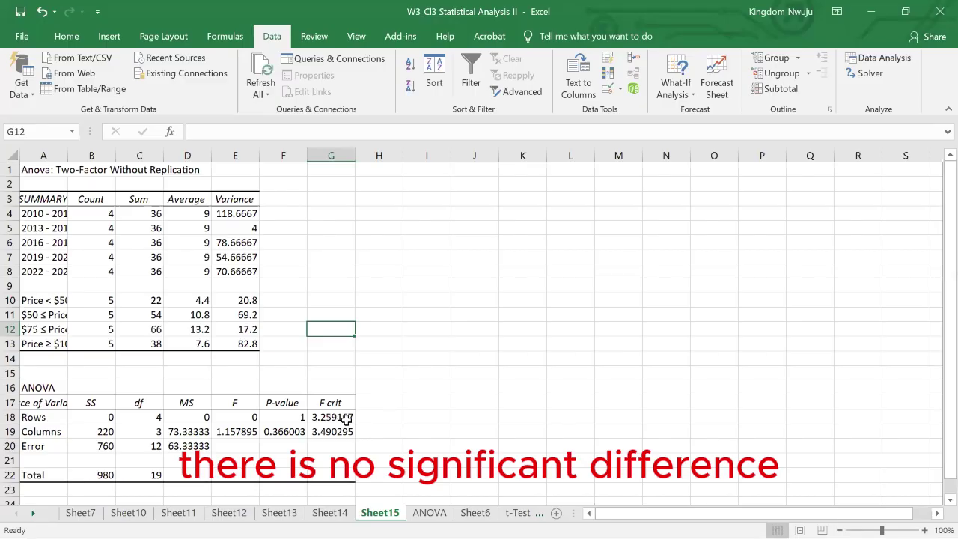
left_click(231, 418)
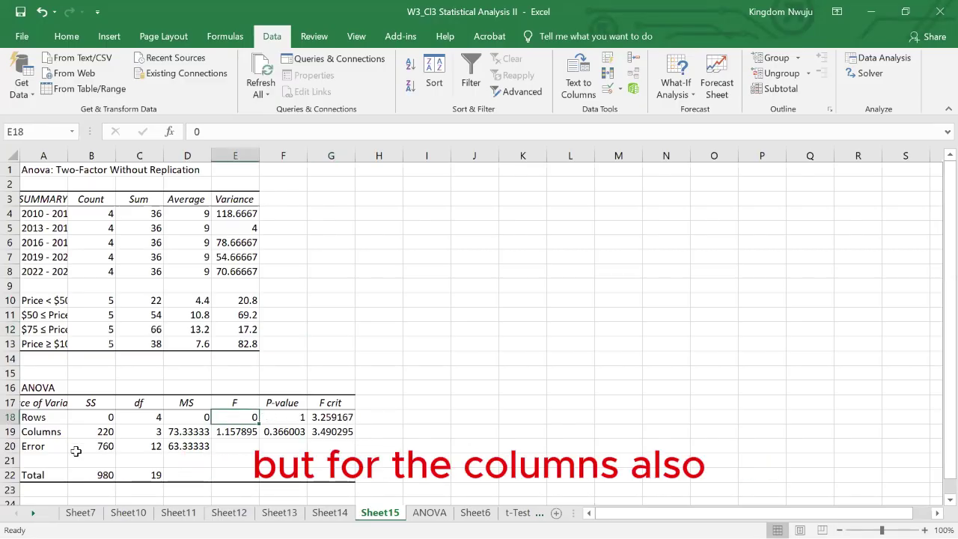
left_click(241, 445)
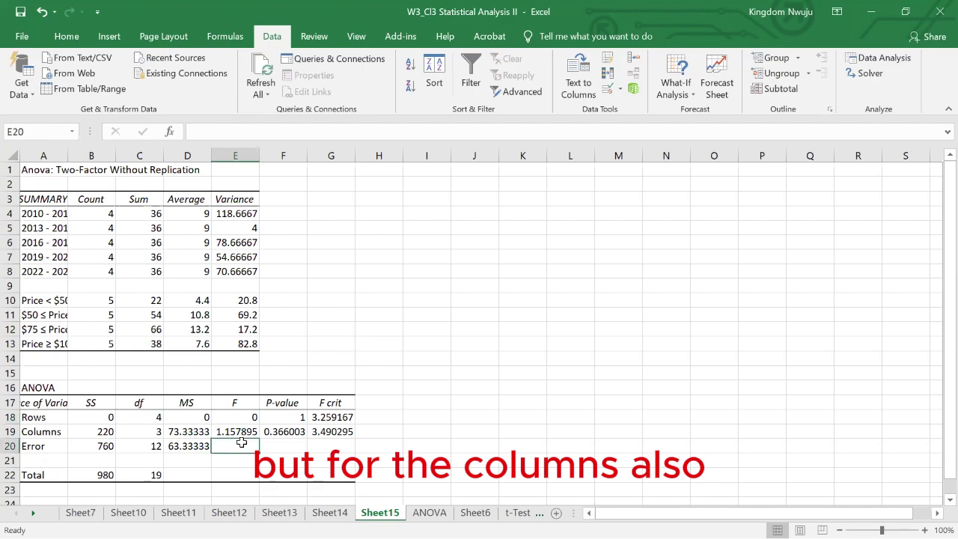
left_click(246, 433)
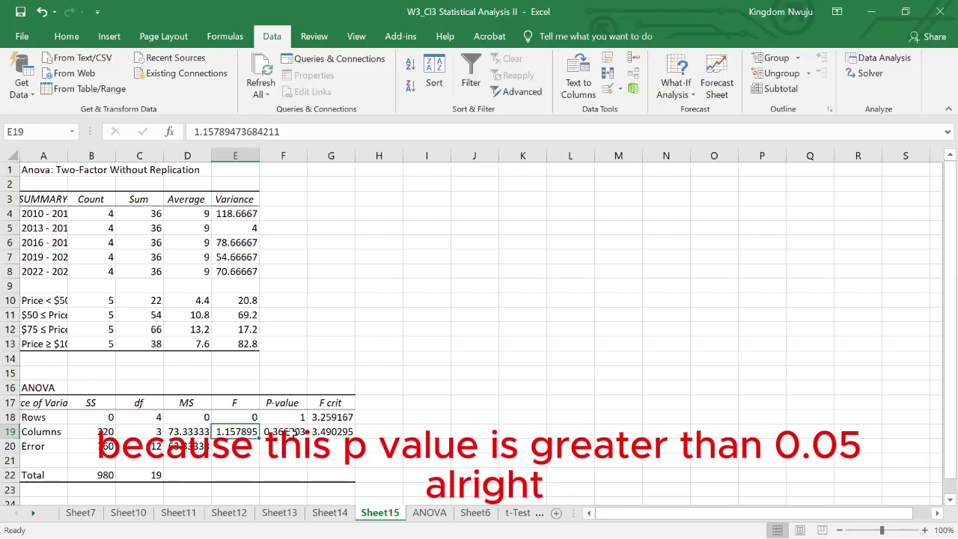
Step: On the ANOVA sheet, replace the 2016 - 2018 frequency in the $50 ≤ Price < $75 column (H62) with the letter b
left_click(429, 513)
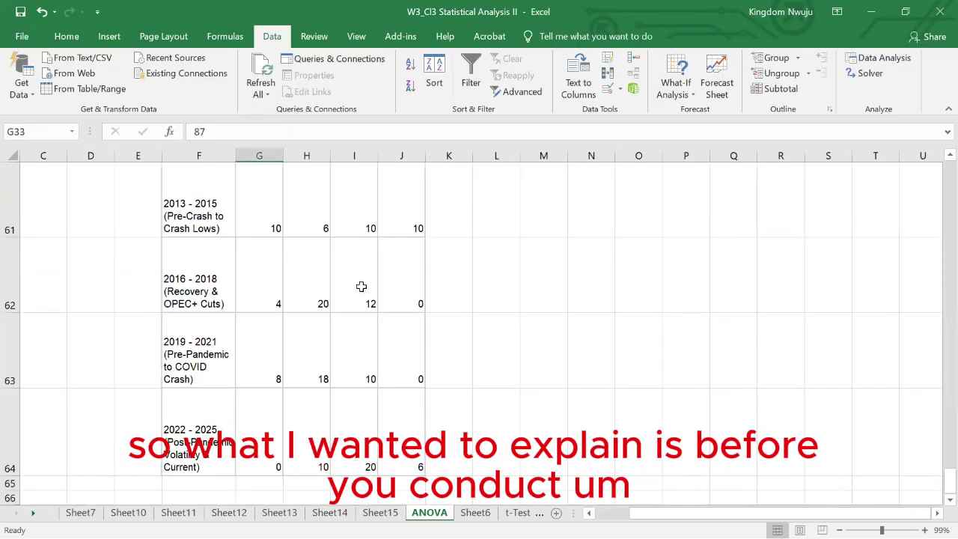
scroll(361, 287, "up", 2)
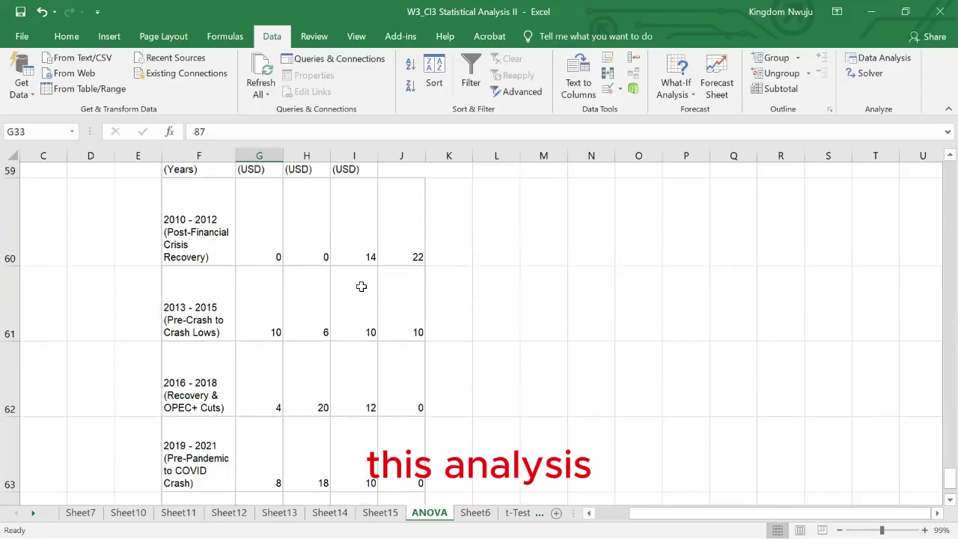
scroll(361, 287, "up", 2)
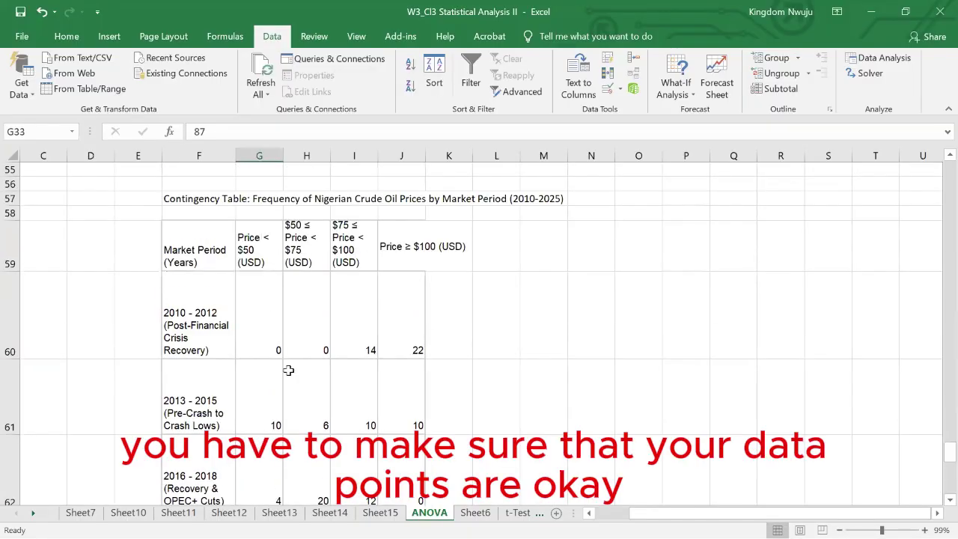
scroll(293, 345, "down", 2)
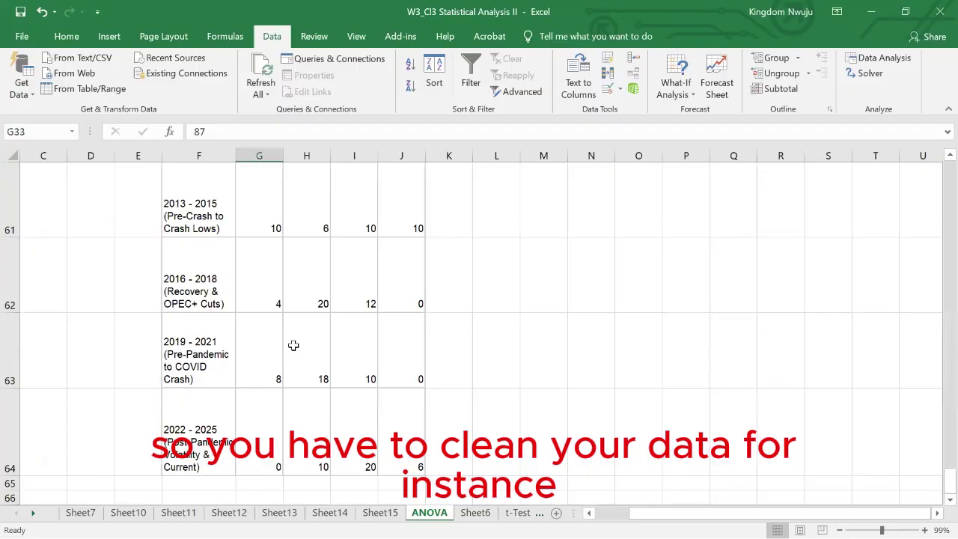
left_click(317, 305)
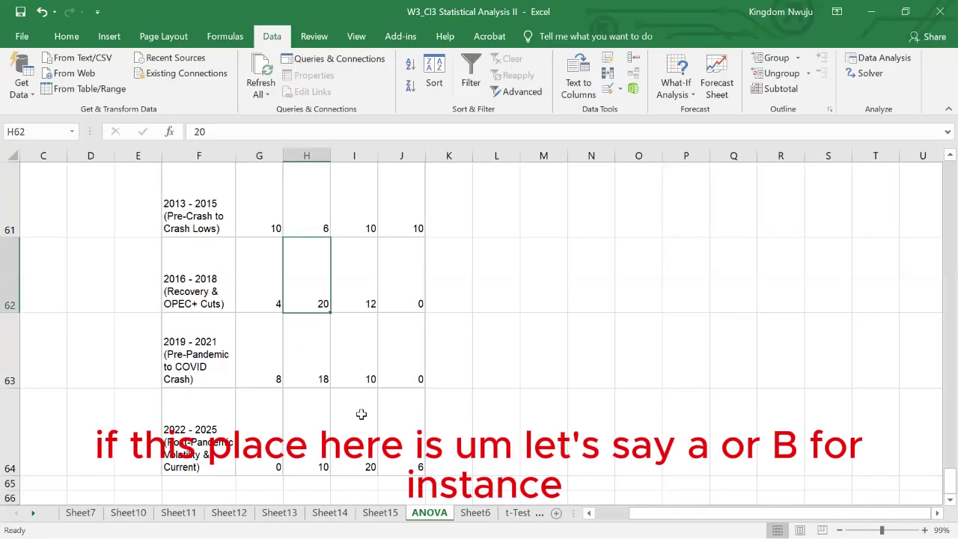
type("b")
key("Return")
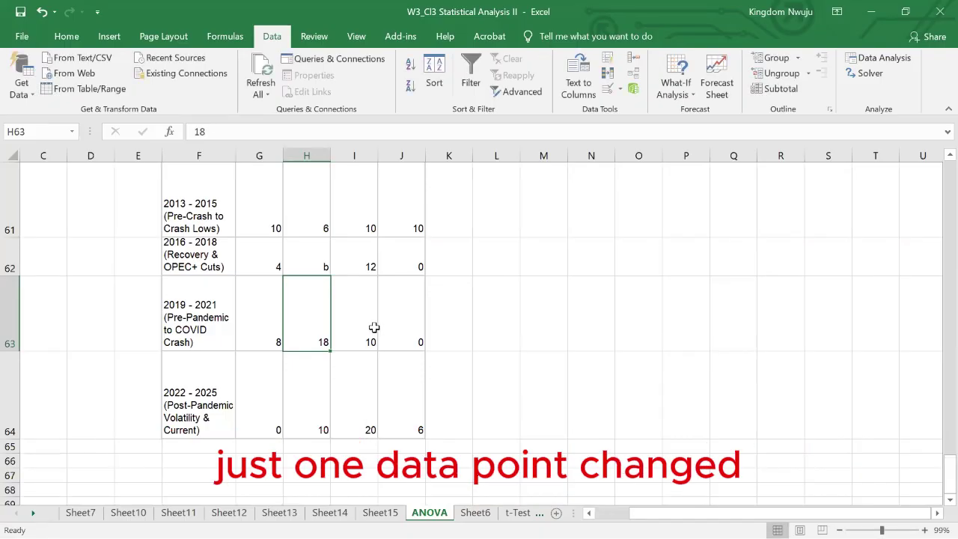
Step: Try to run the two-factor ANOVA without replication on F59:J64 with the non-numeric entry in the table
scroll(375, 328, "up", 3)
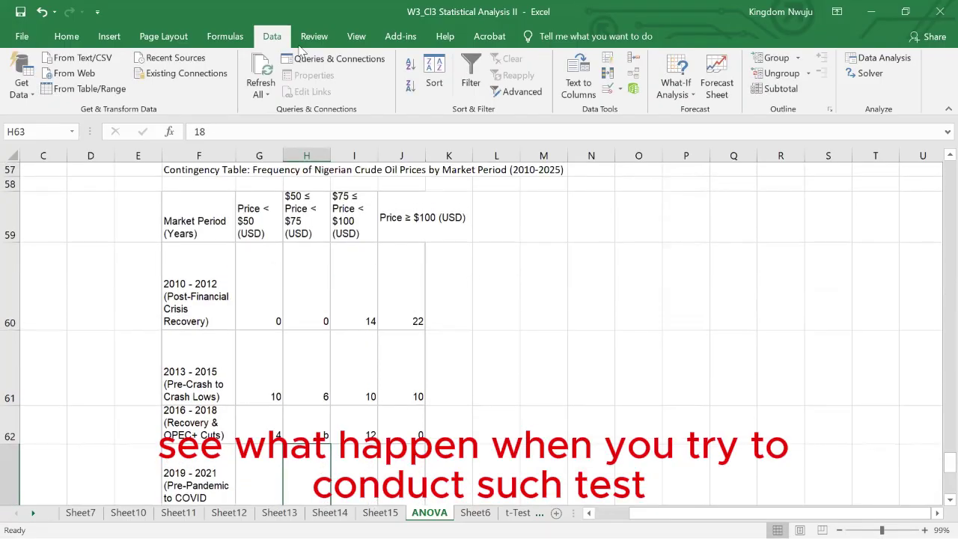
left_click(873, 60)
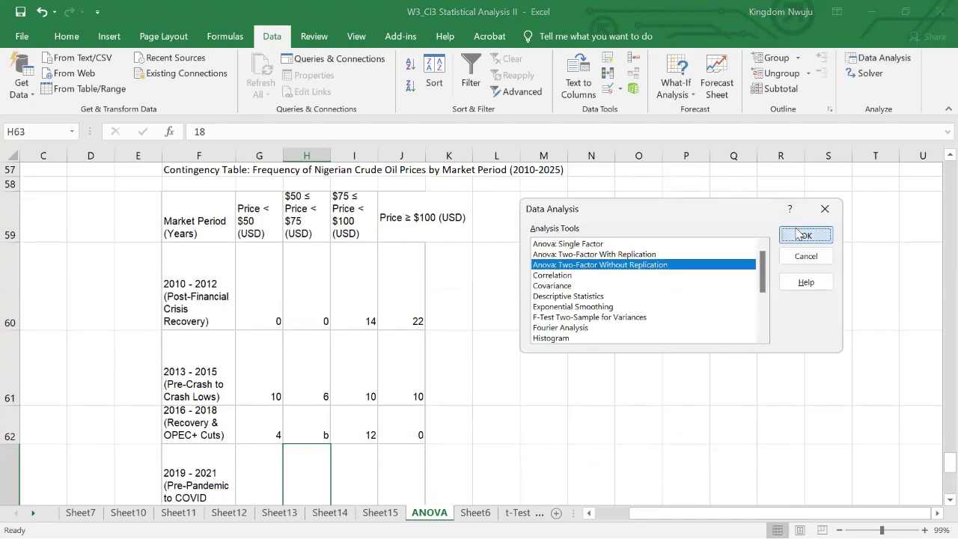
left_click(799, 234)
left_click(695, 227)
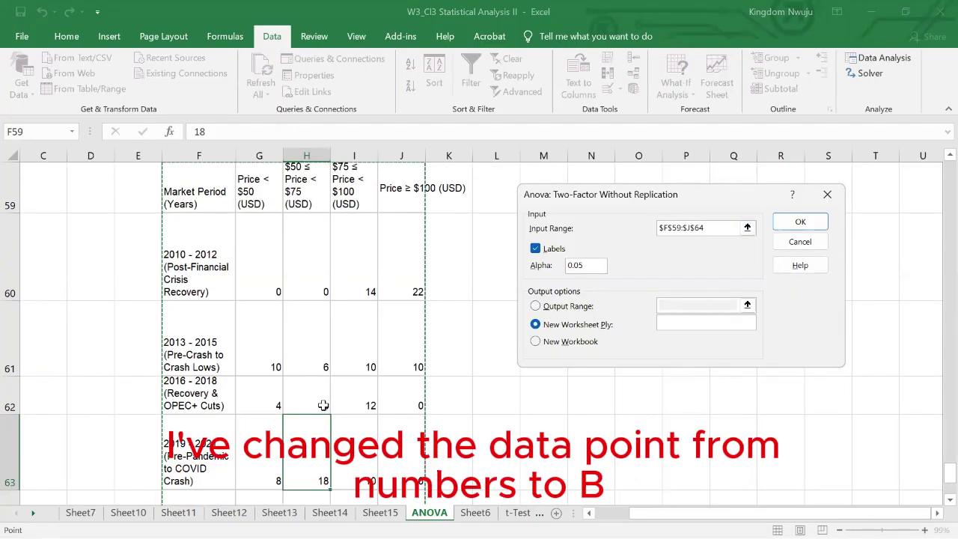
left_click(785, 220)
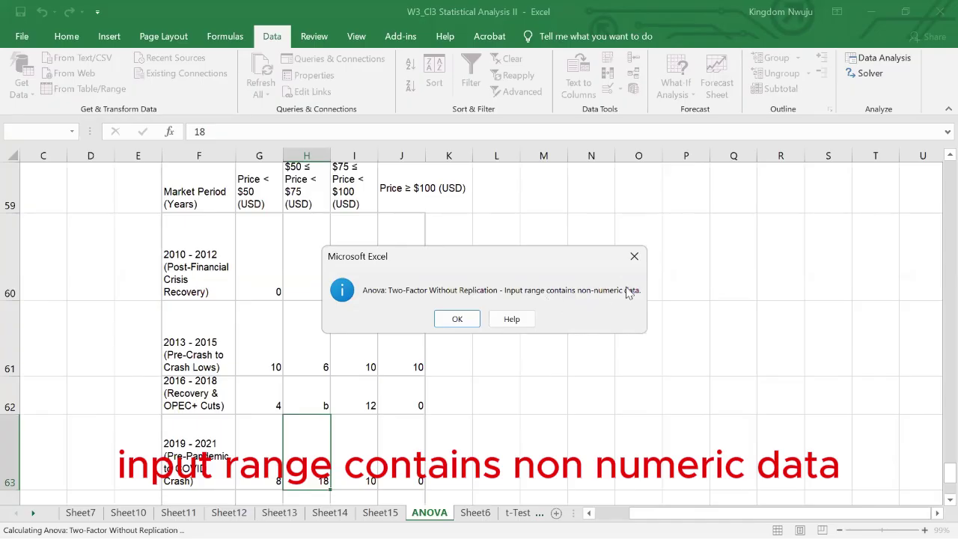
left_click(457, 319)
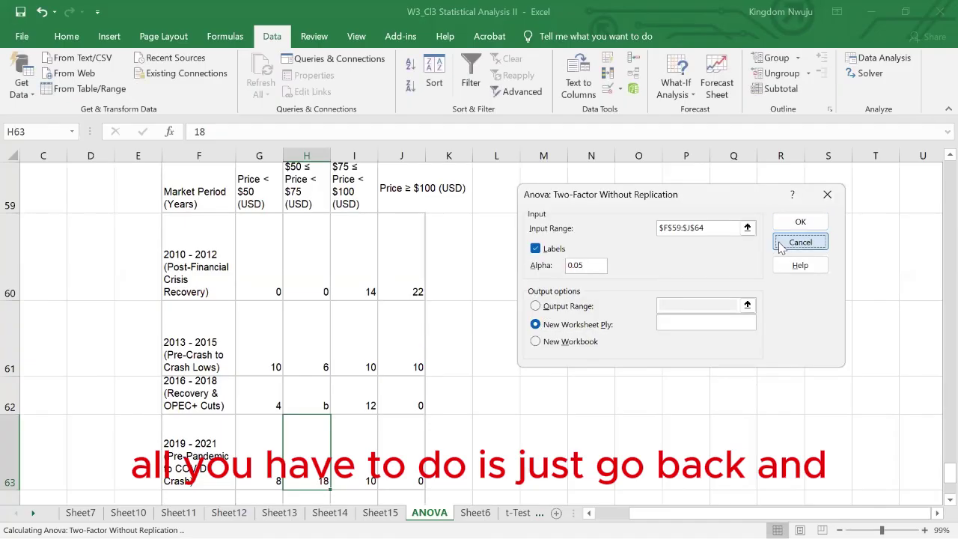
left_click(798, 242)
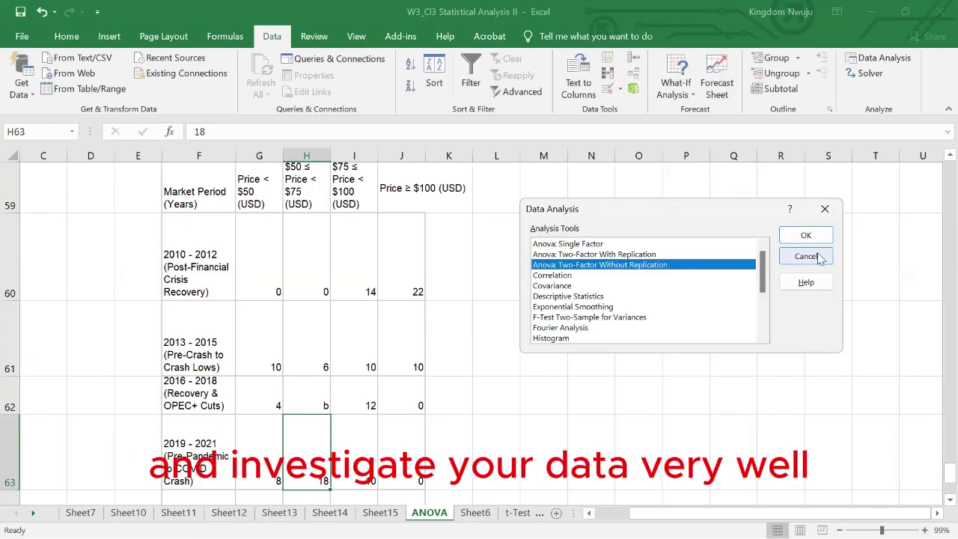
left_click(806, 257)
Step: Locate the wrongly entered b in the 2016 - 2018 row (H62) and undo that entry
left_click(336, 439)
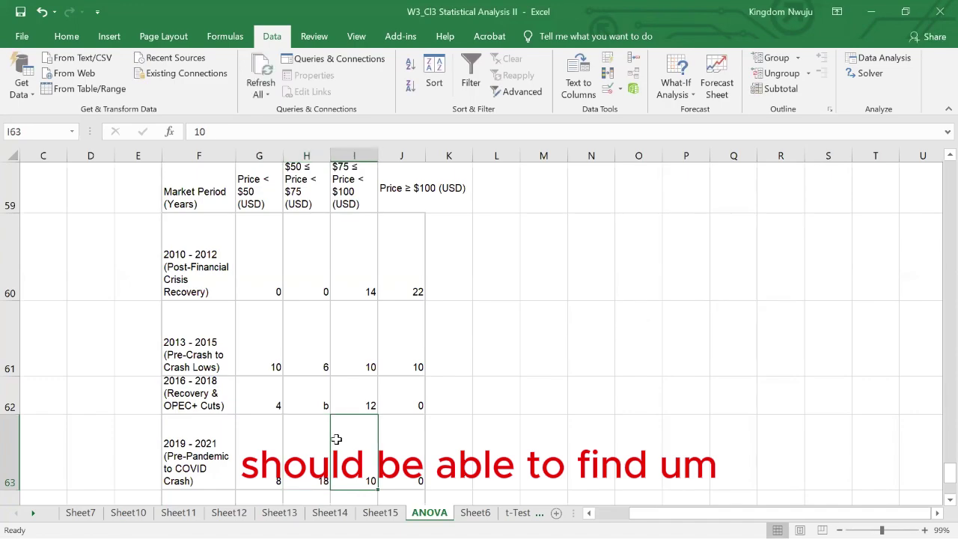
scroll(336, 439, "down", 2)
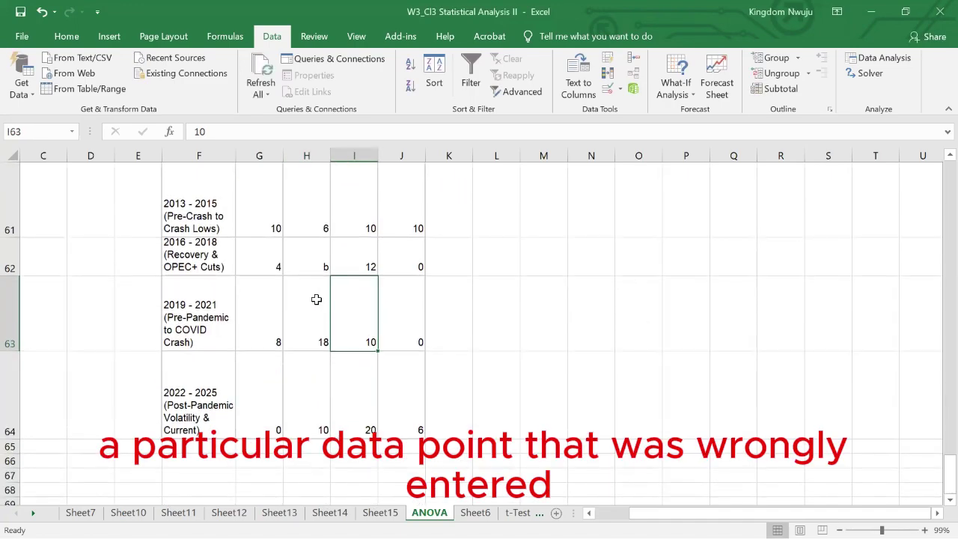
left_click(313, 263)
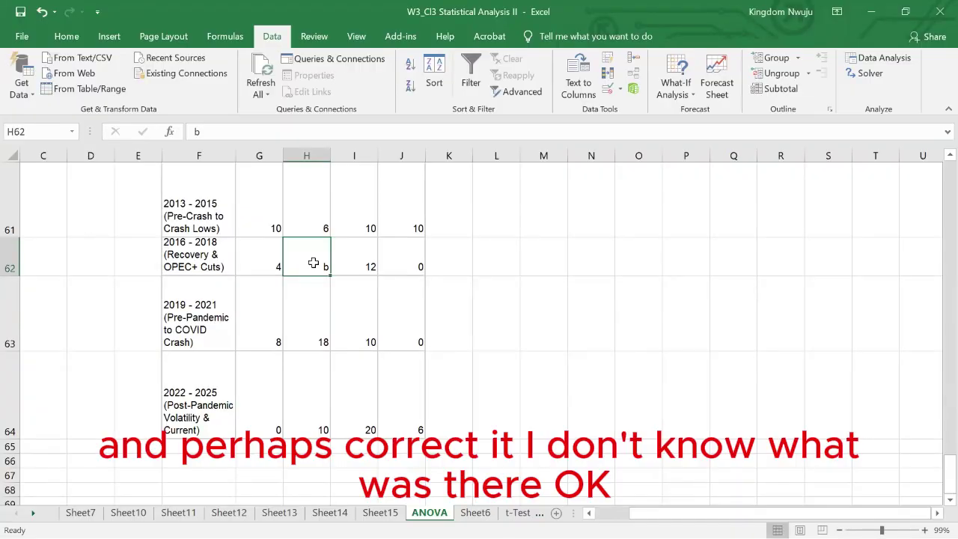
key("ctrl+z")
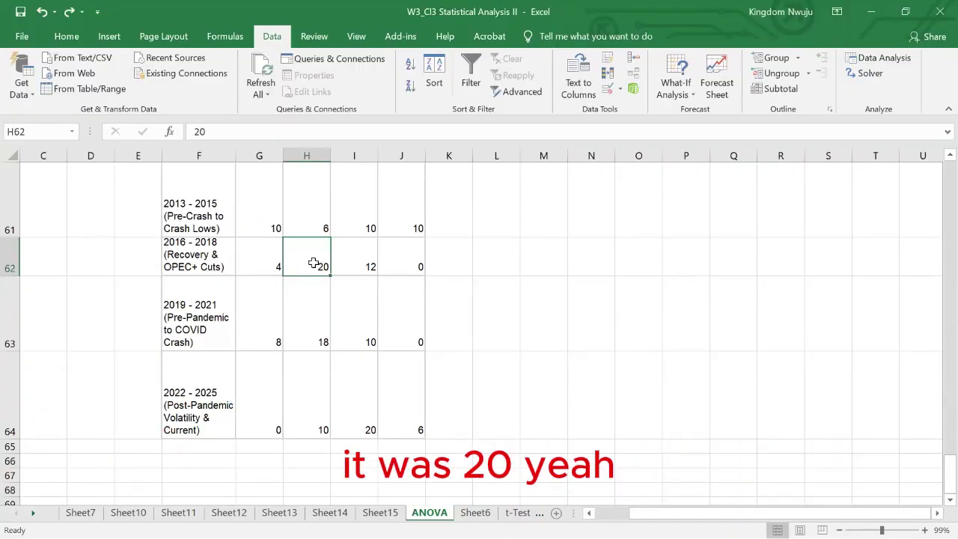
left_click(370, 264)
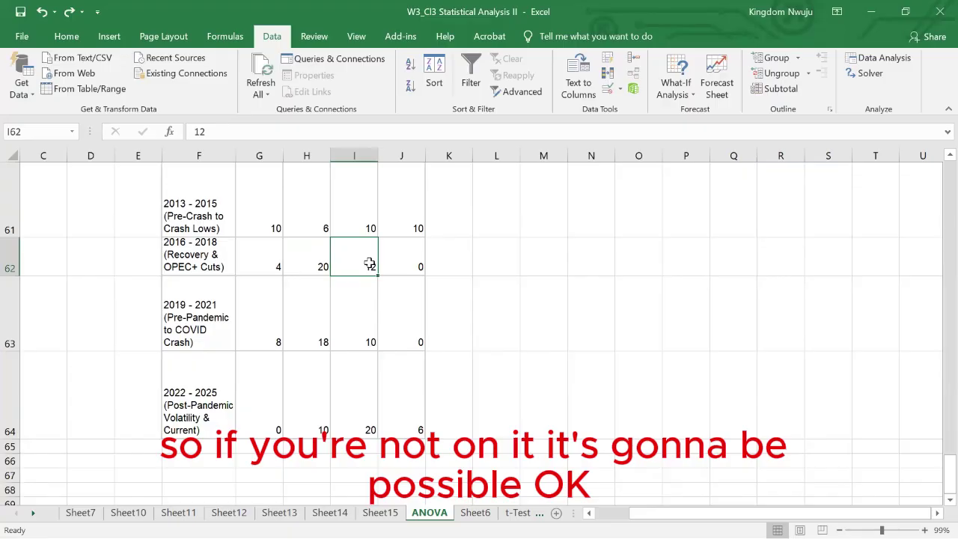
Step: Go back to the water quality table with OGB 1 to OGB 8 on the ANOVA sheet and review its rows and columns
scroll(384, 325, "up", 3)
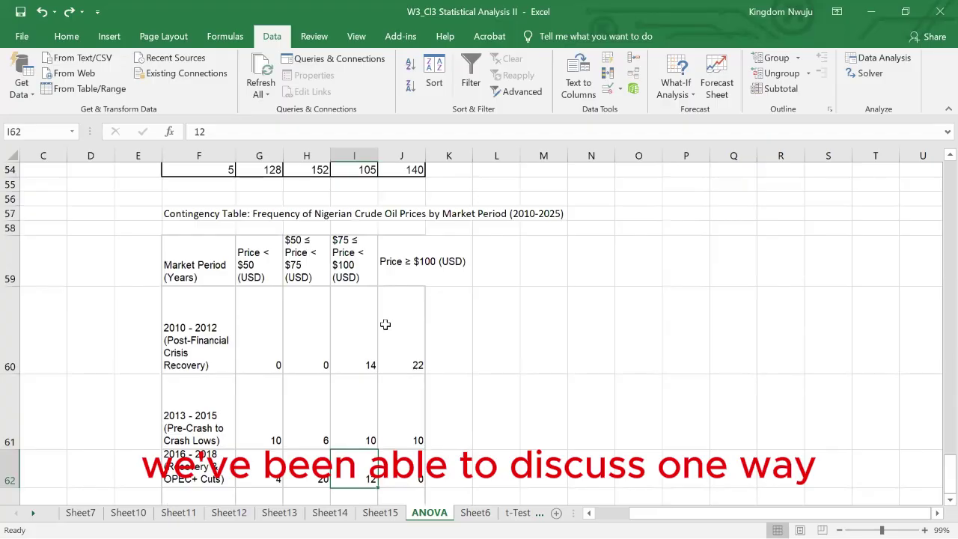
scroll(385, 324, "up", 15)
left_click_drag(204, 221, 592, 473)
left_click(78, 374)
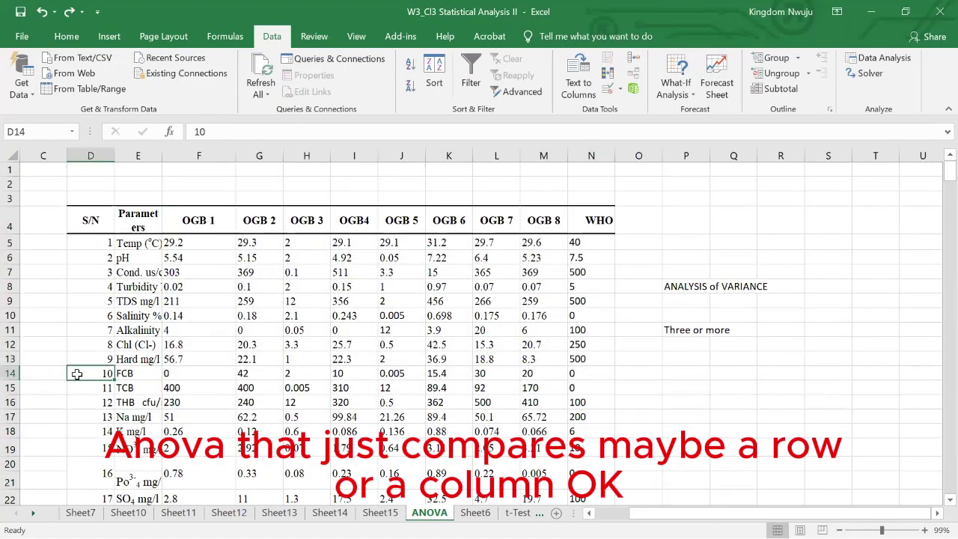
scroll(141, 302, "down", 2)
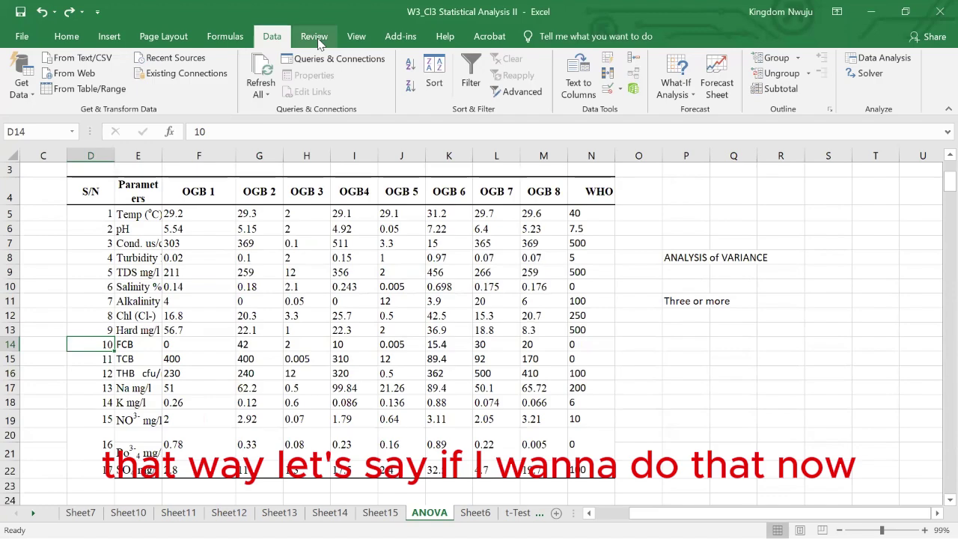
Step: Run a single-factor ANOVA on the water quality data E5:N22, grouped by rows with labels in the first column, output to a new worksheet
left_click(901, 63)
left_click(647, 255)
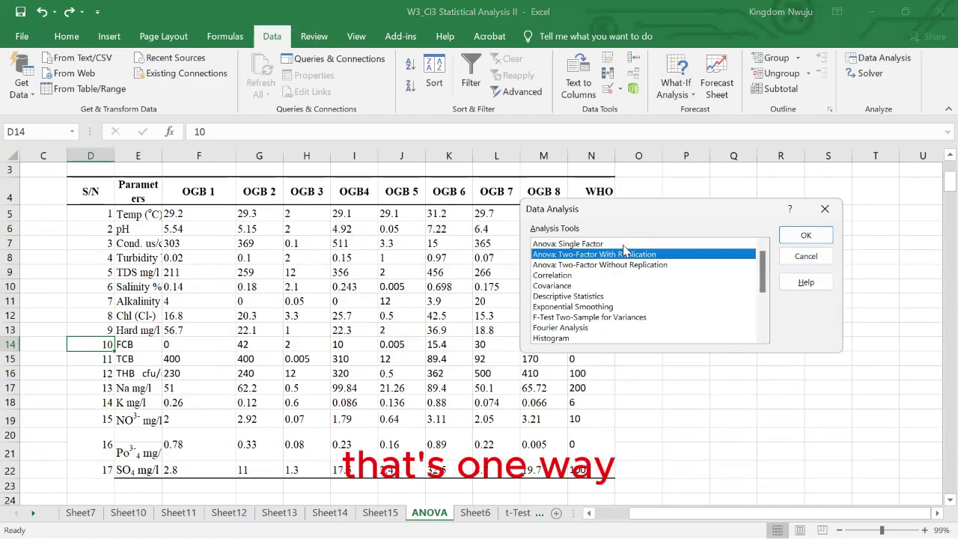
left_click(623, 244)
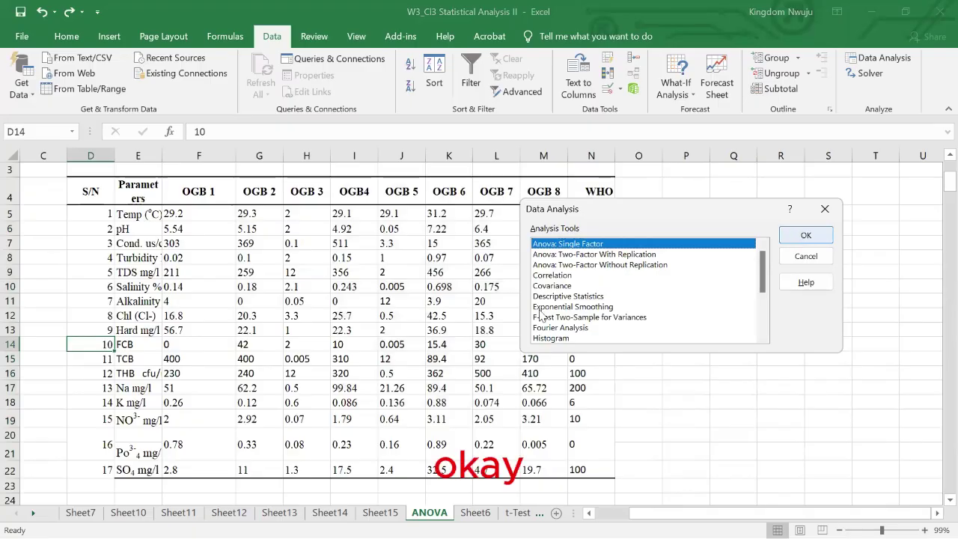
key("Return")
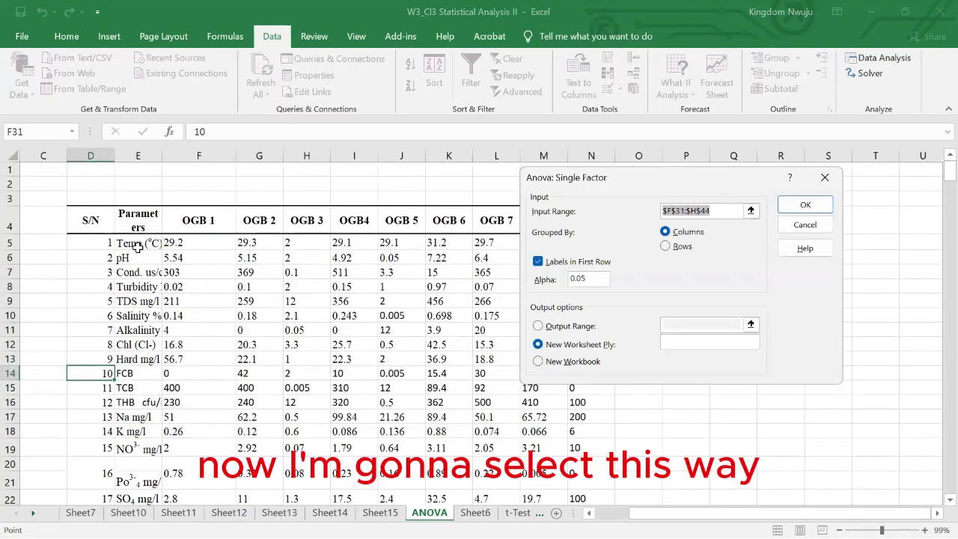
left_click(135, 245)
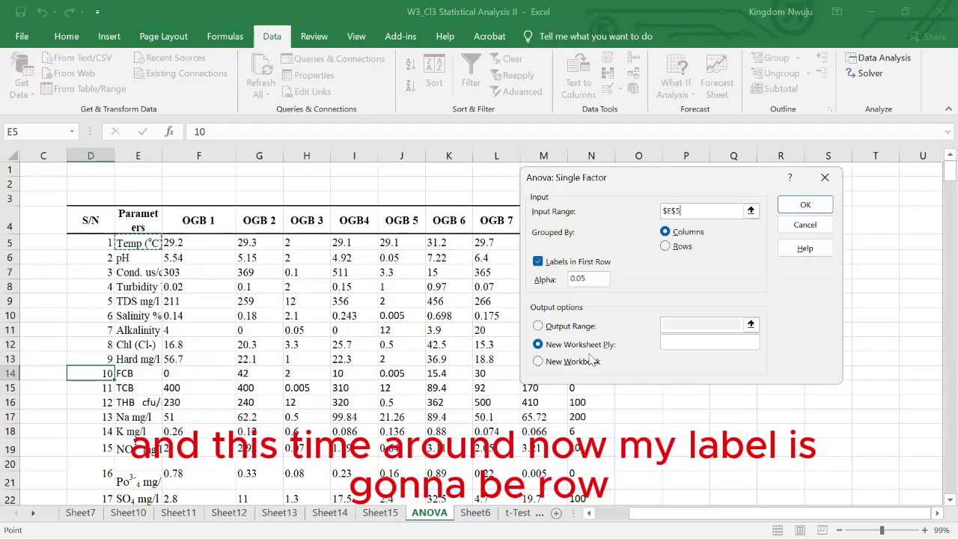
key("ctrl+shift+Right")
key("ctrl+shift+Down")
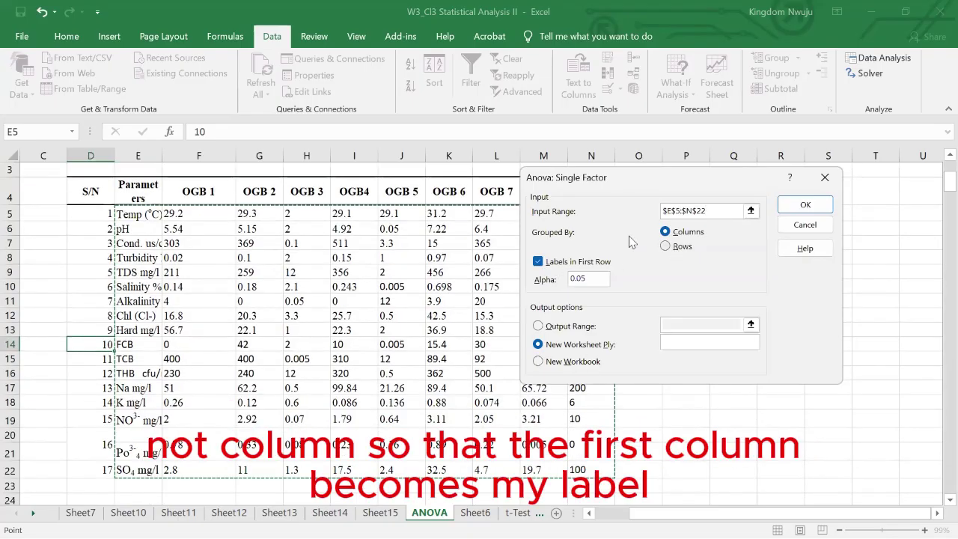
left_click(668, 247)
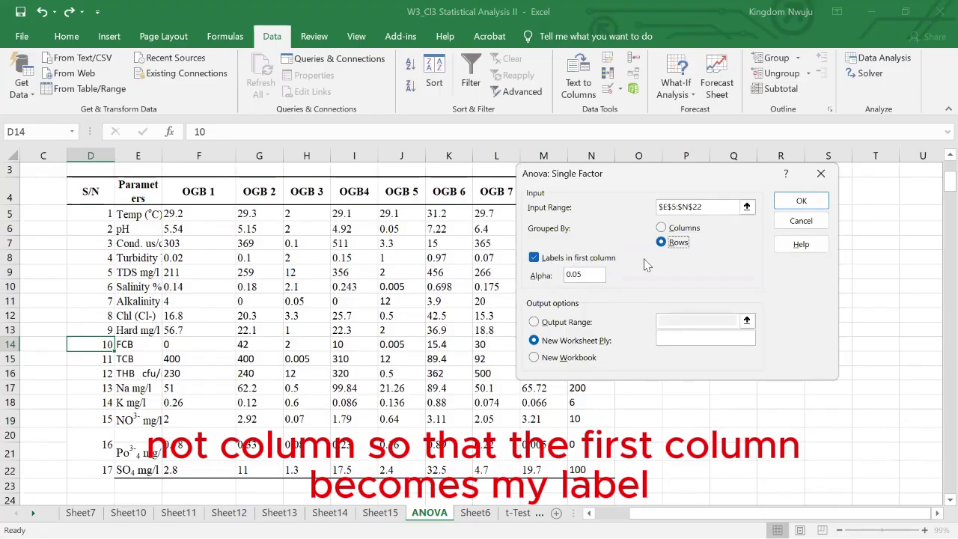
left_click(795, 203)
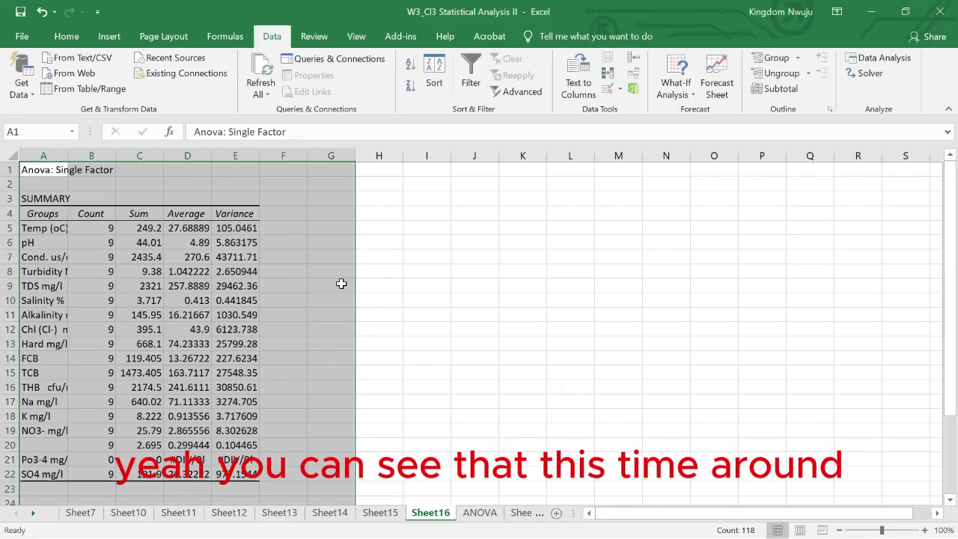
Step: Examine the per-parameter summary and the between-groups P-value (F27) in the new single-factor ANOVA output
left_click(260, 329)
scroll(260, 334, "down", 3)
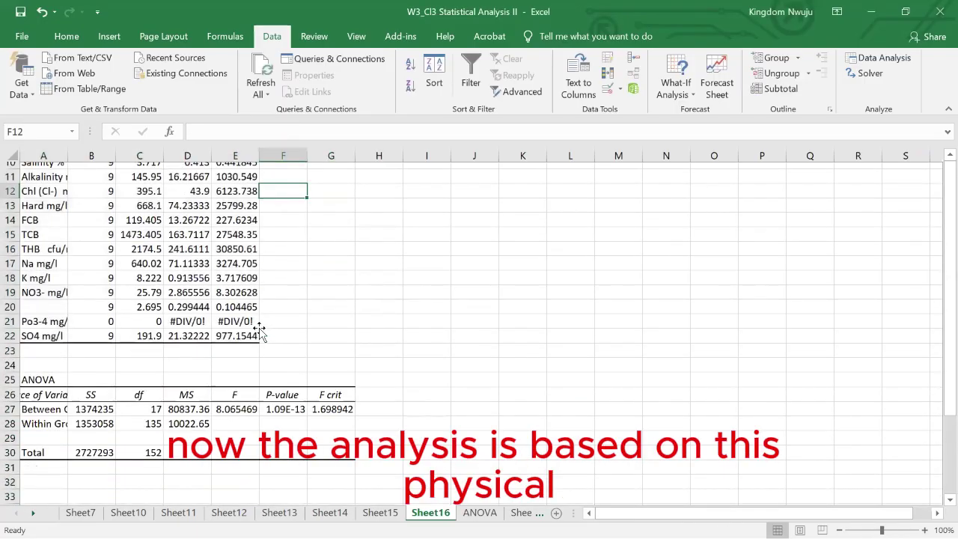
scroll(260, 334, "up", 2)
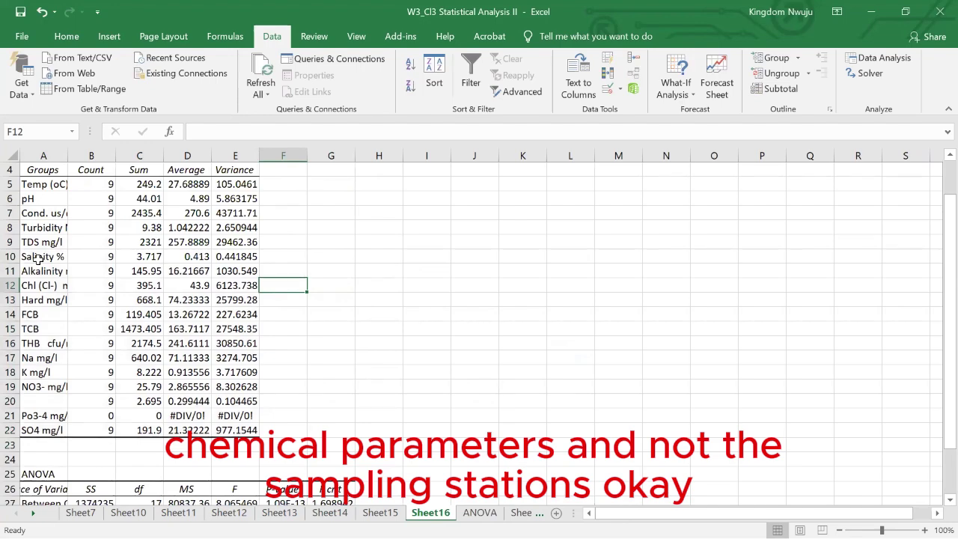
scroll(38, 259, "down", 3)
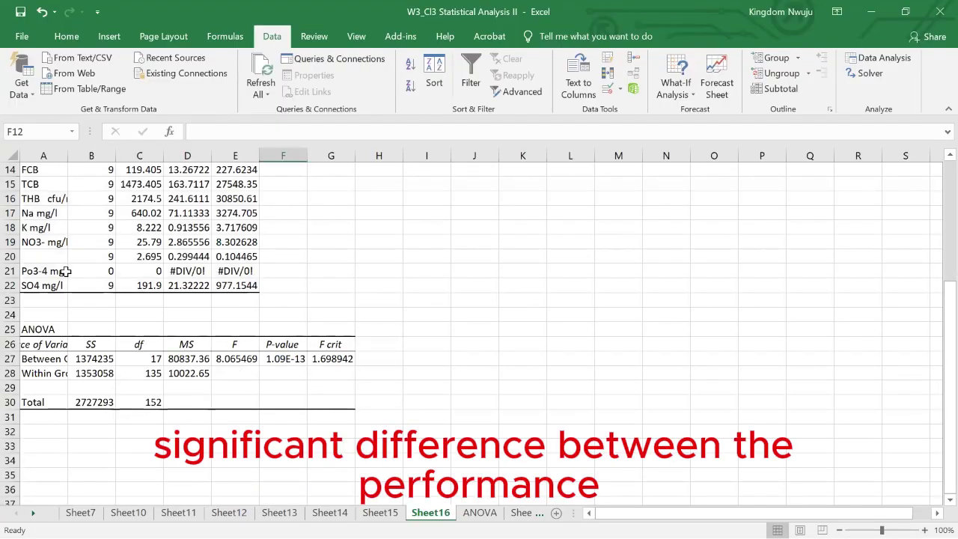
left_click(285, 359)
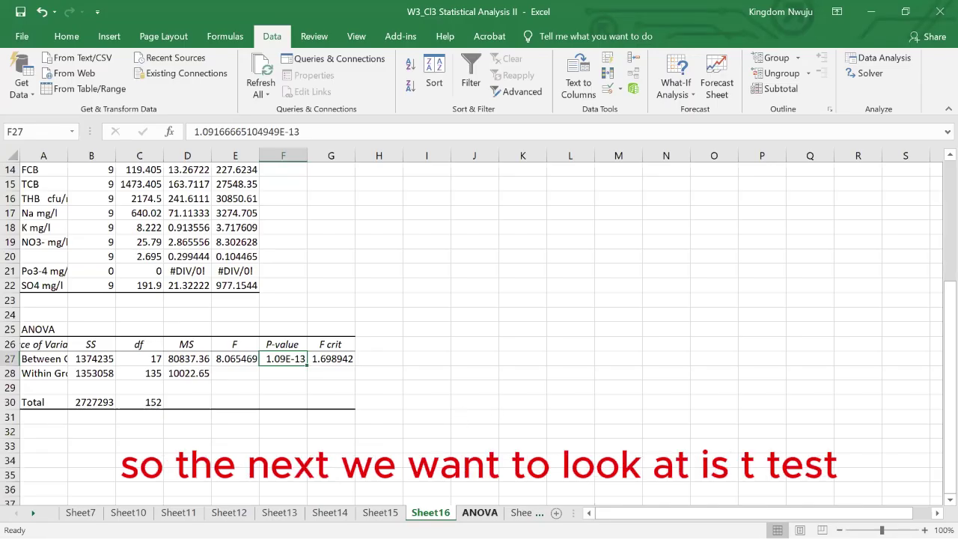
Step: Go to the t-Test sheet and enter the small-sample condition n<30 in cell I11
left_click(539, 514)
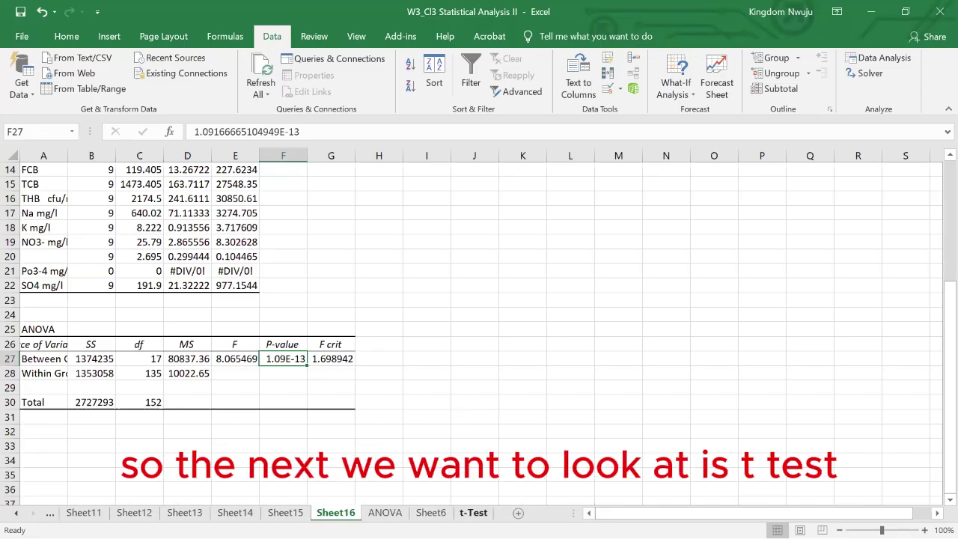
left_click(473, 513)
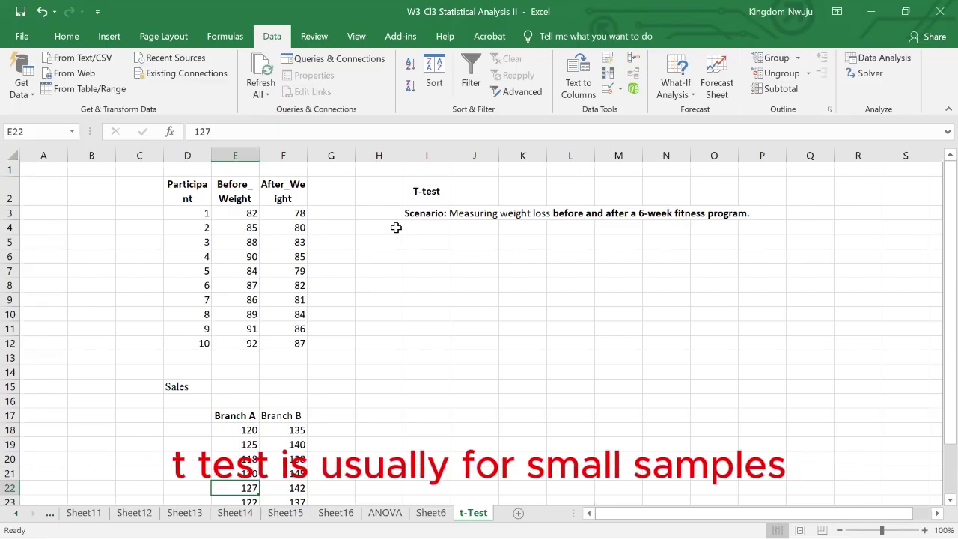
left_click(441, 331)
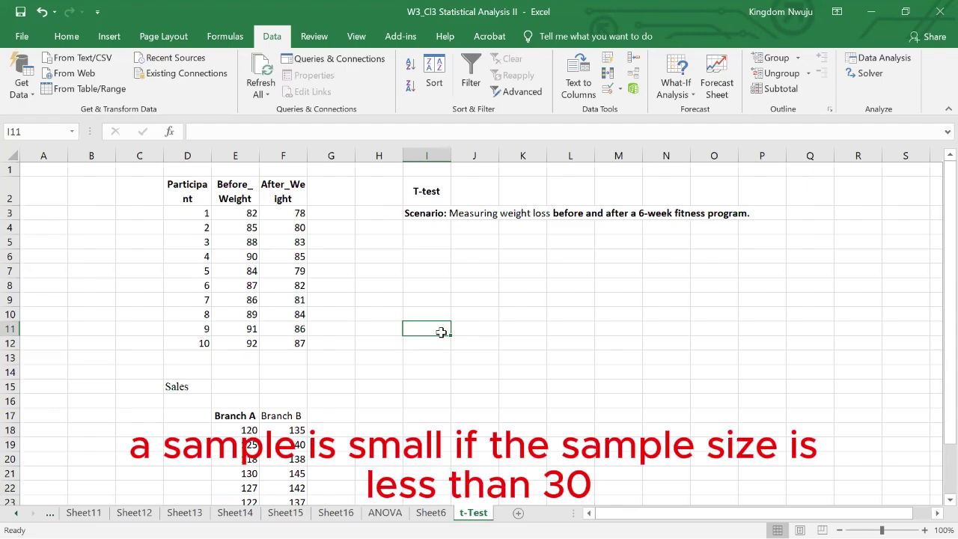
type("n")
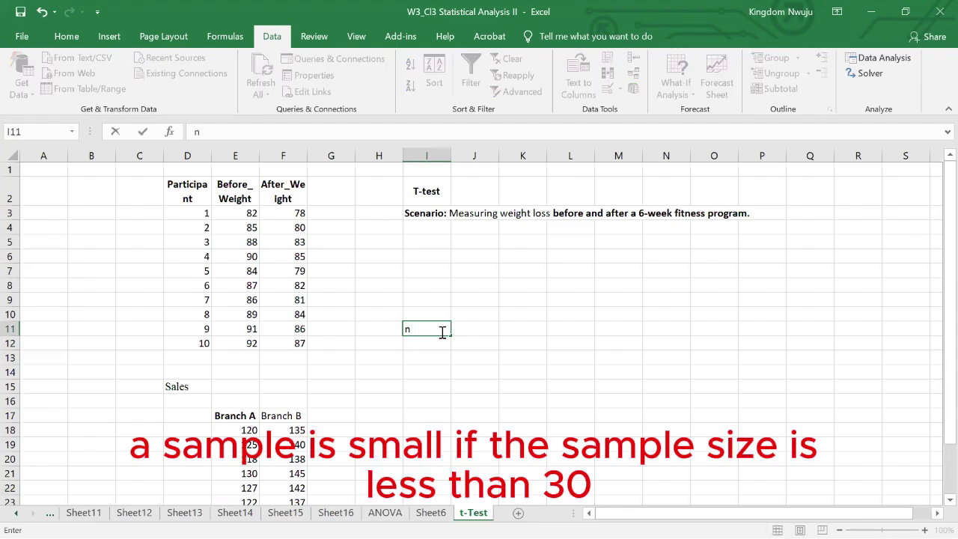
type("<30")
key("Return")
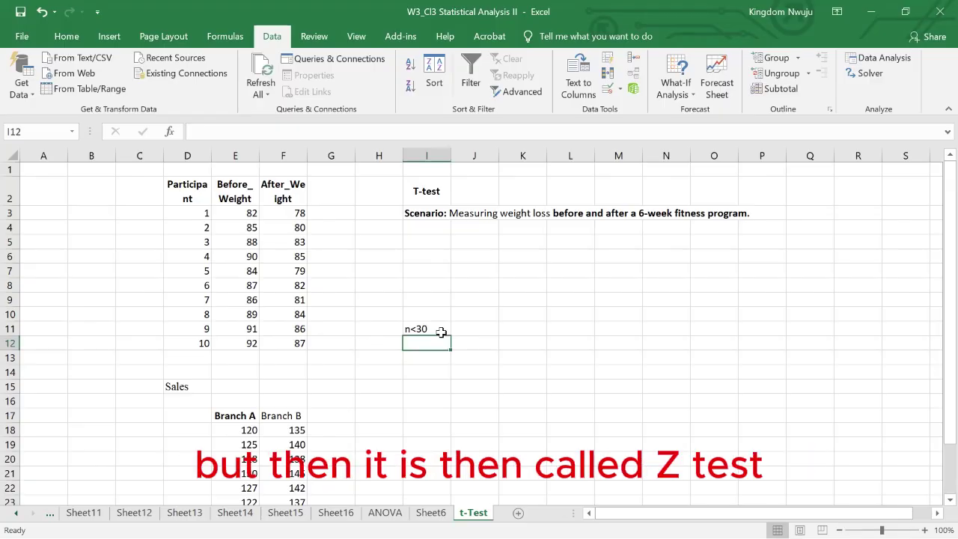
Step: Enter the note z-Test in cell I8, above the sample-size condition
left_click(438, 281)
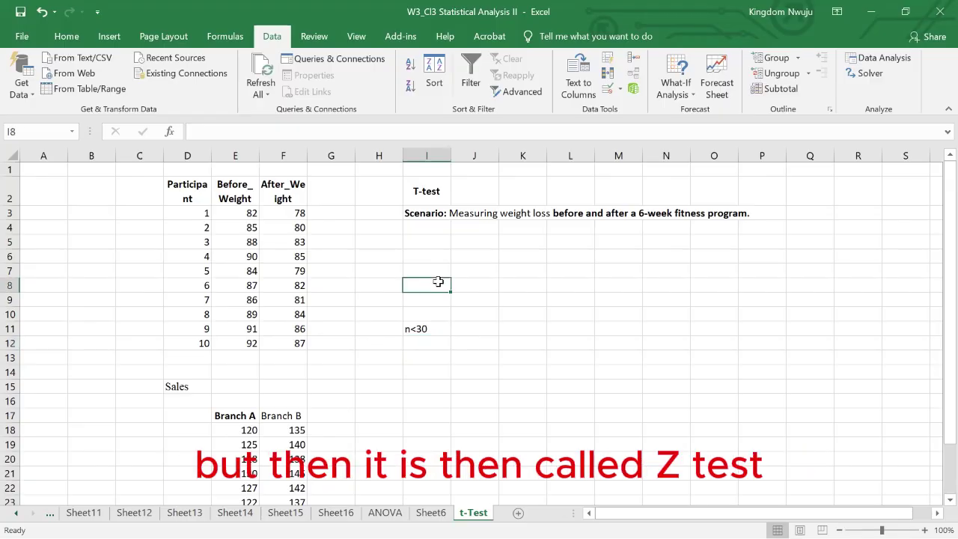
type("z-")
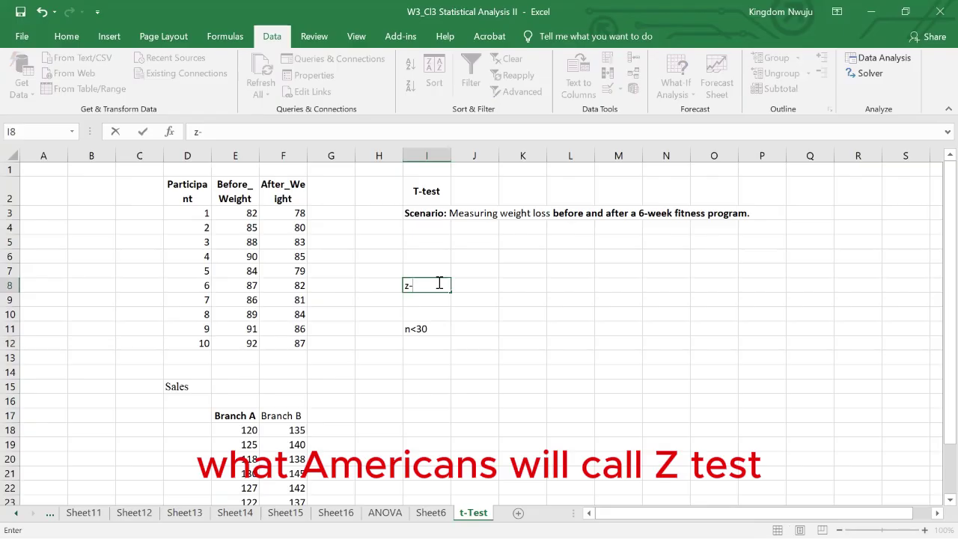
type("Test")
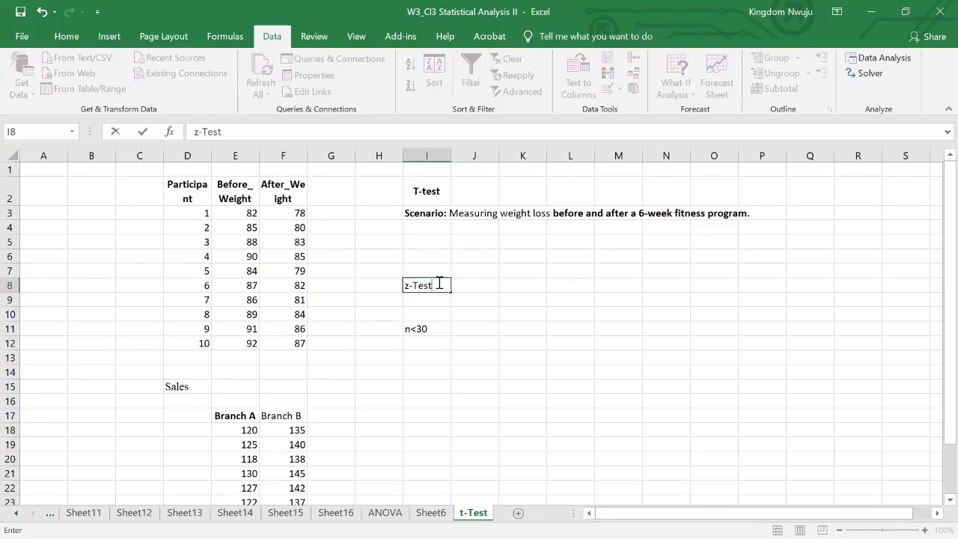
key("Return")
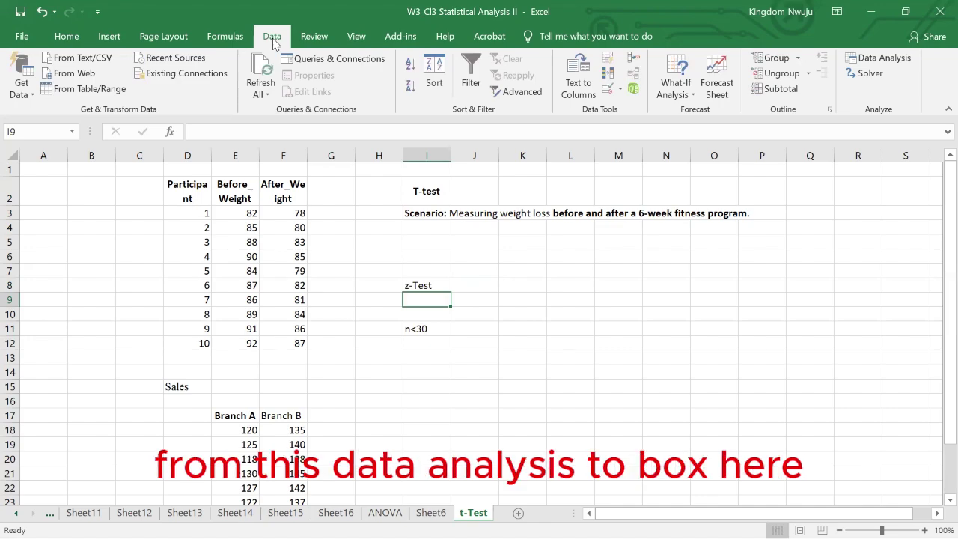
Step: Run a paired two-sample t-test for means on Before_Weight (E2:E12) and After_Weight (F2:F12), with labels and hypothesized mean difference 0, to a new worksheet
left_click(876, 60)
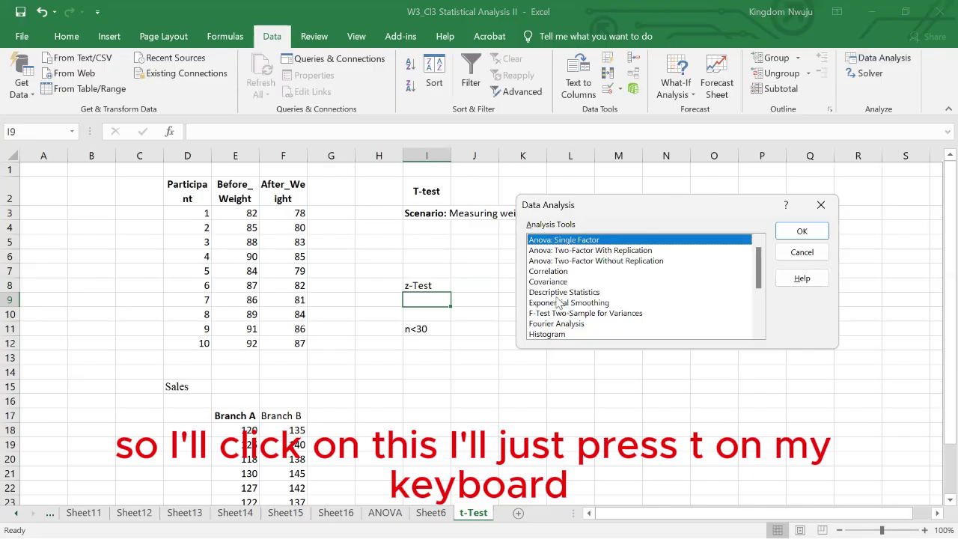
key("t")
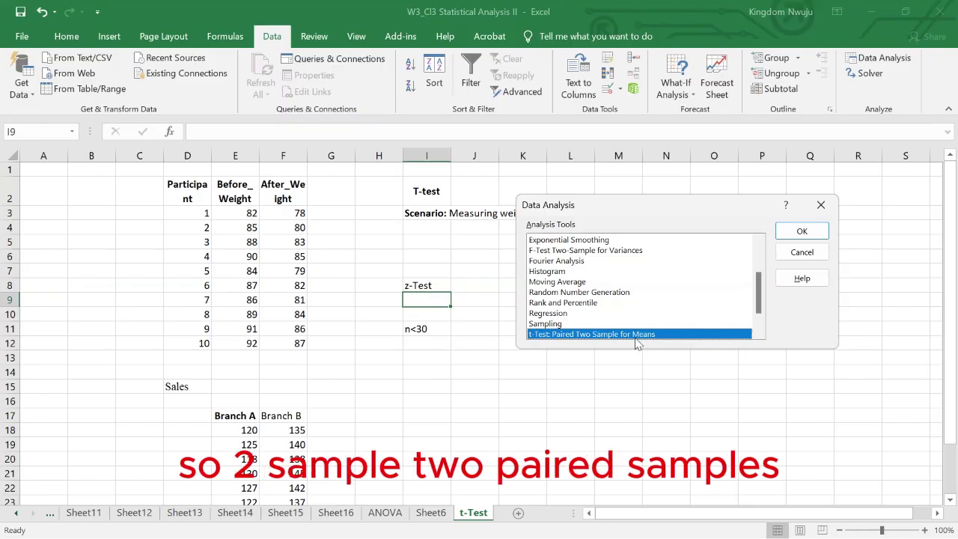
left_click(790, 237)
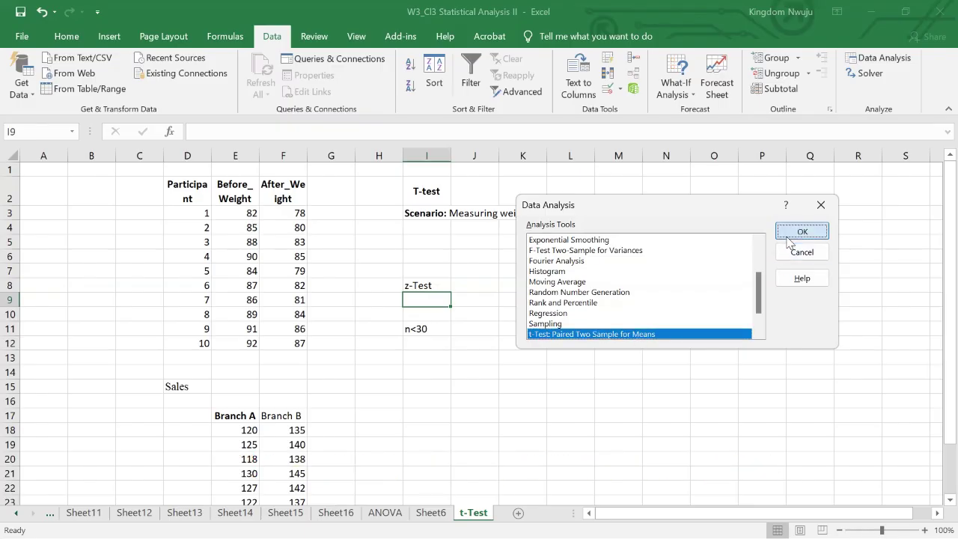
left_click(233, 185)
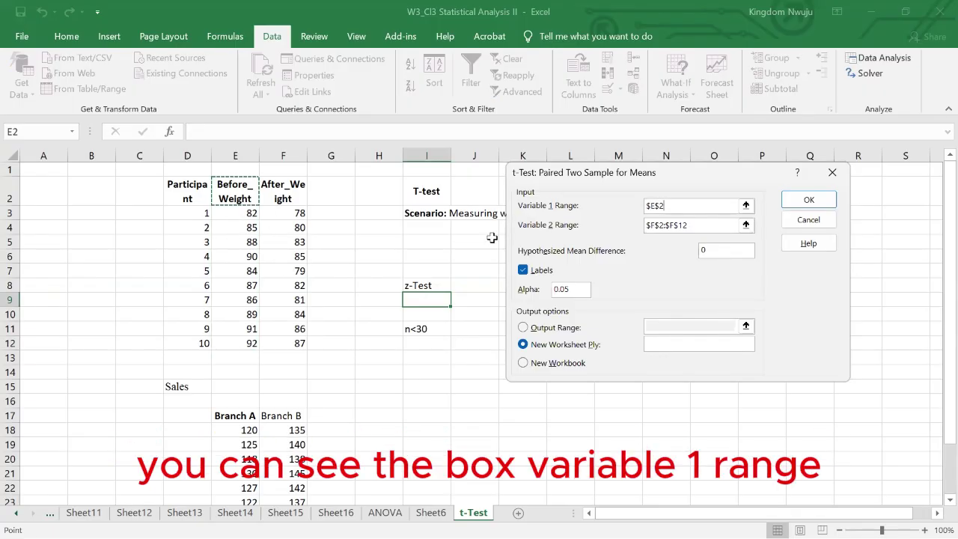
key("ctrl+shift+Down")
left_click_drag(700, 225, 612, 235)
key("BackSpace")
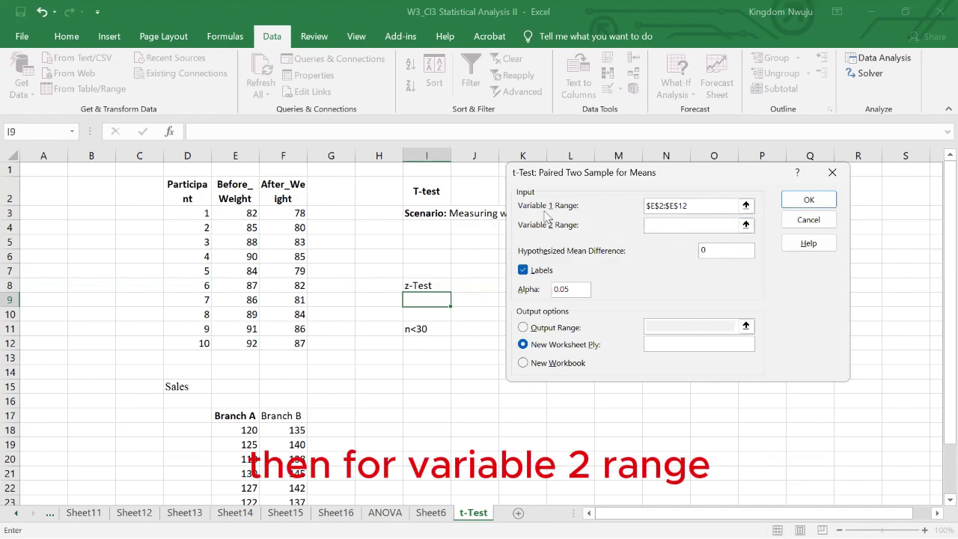
left_click(300, 194)
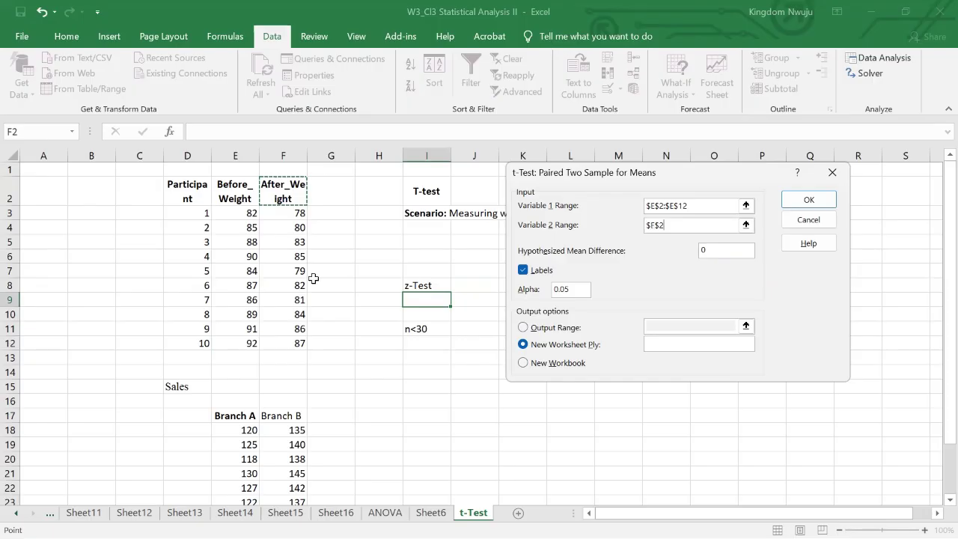
key("ctrl+shift+Down")
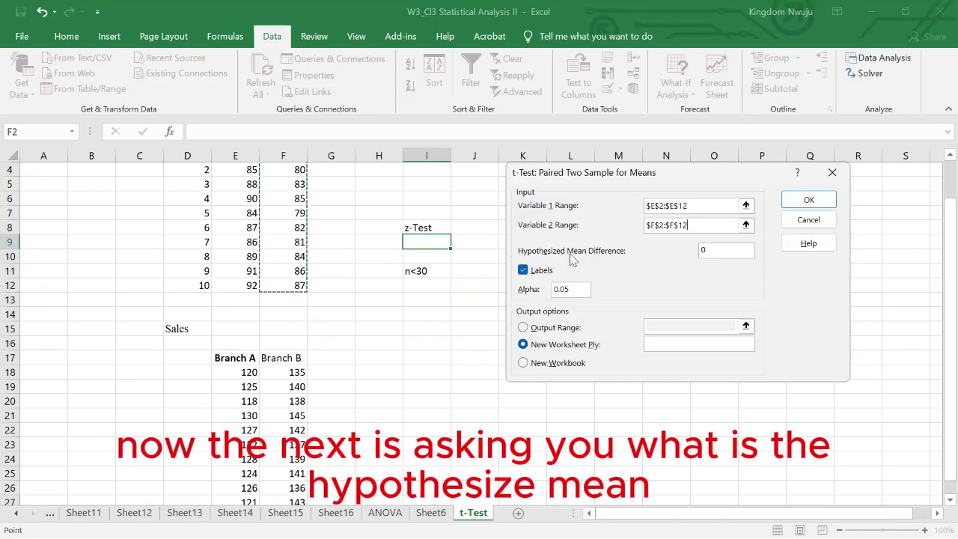
left_click(725, 250)
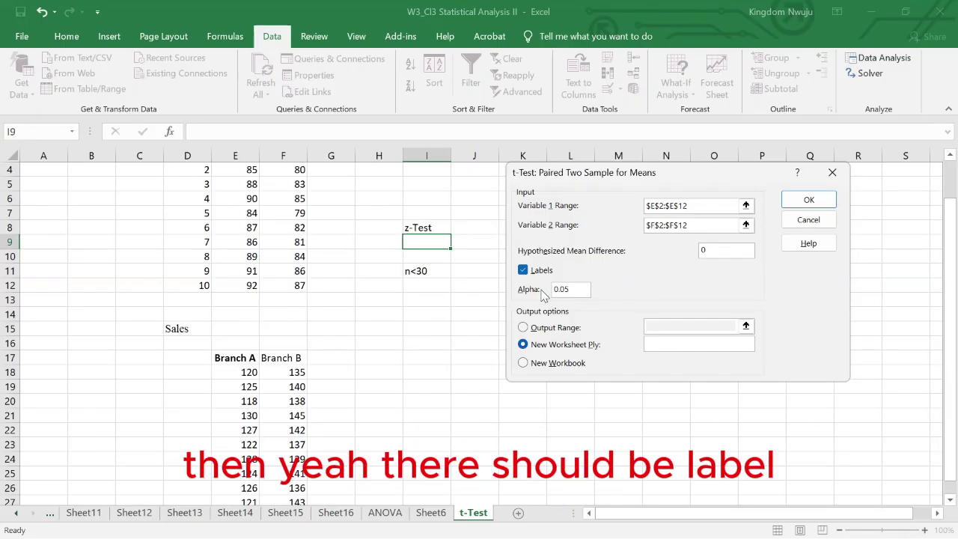
left_click(799, 201)
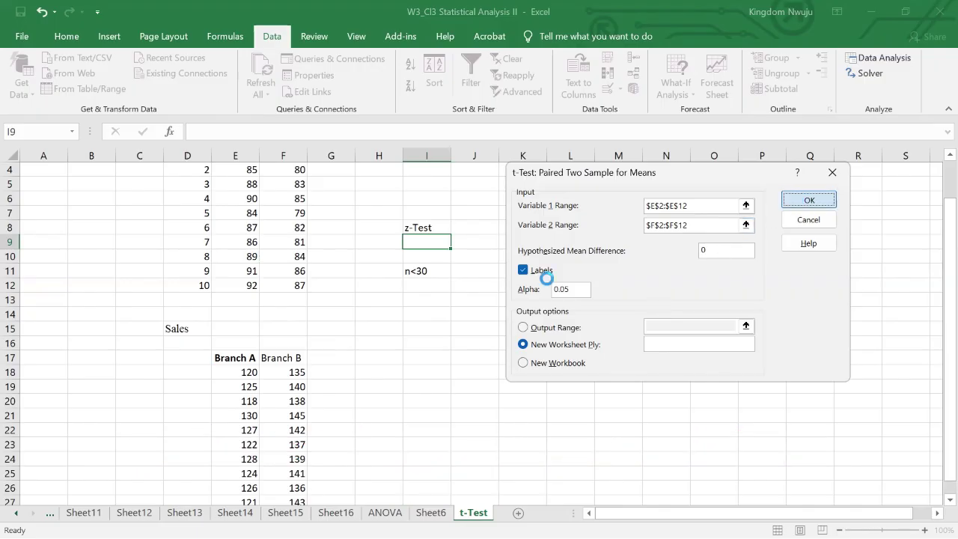
Step: Autofit columns A to C of the paired t-test output so the full labels fit
left_click(347, 329)
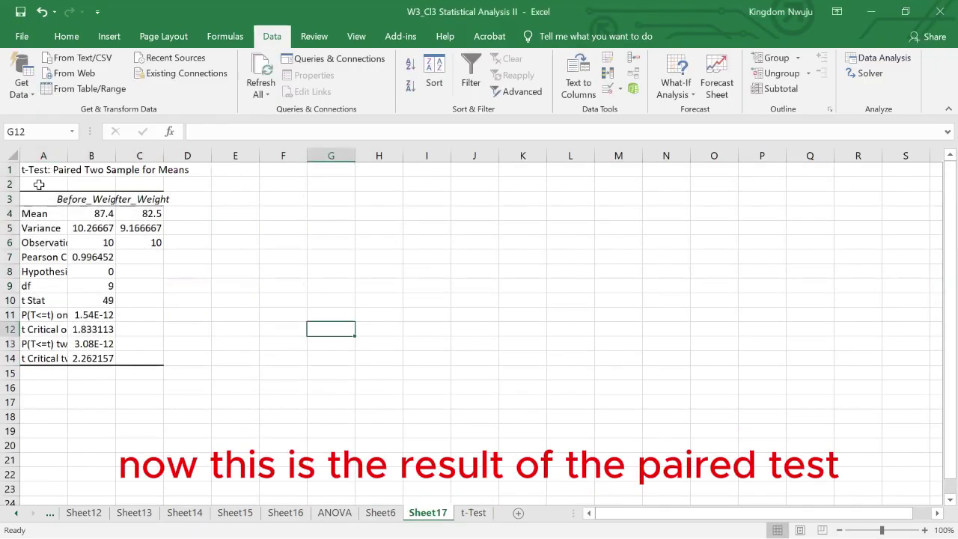
left_click(30, 155)
left_click_drag(92, 172, 140, 176)
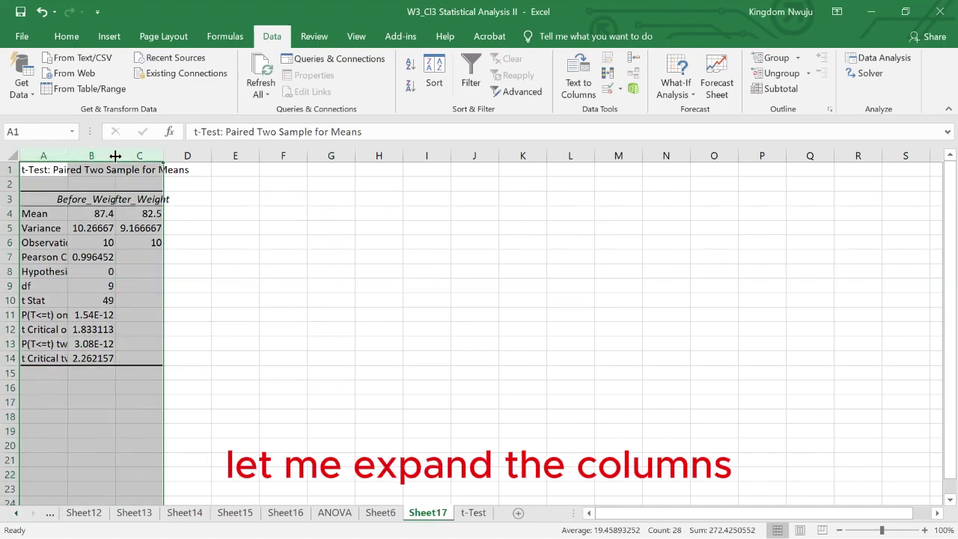
double_click(113, 156)
left_click(367, 309)
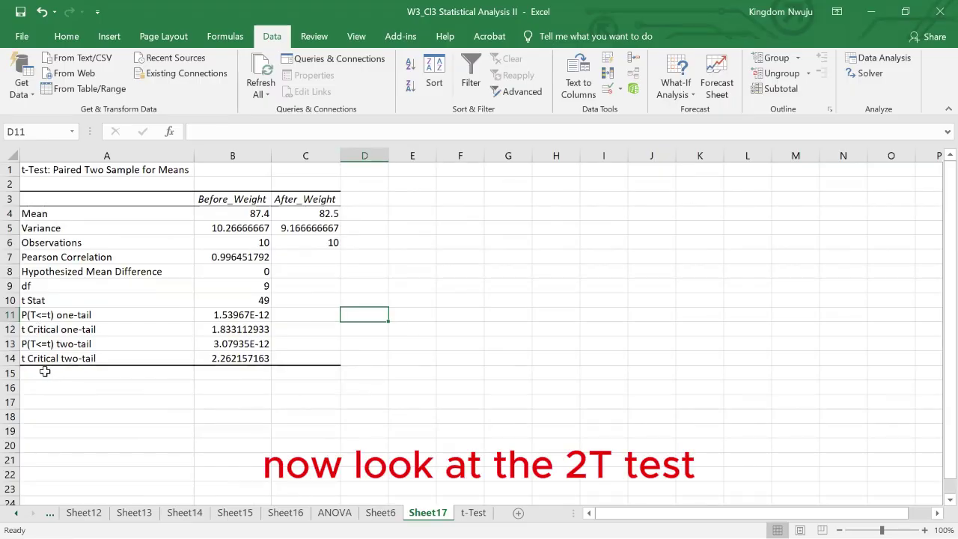
Step: Check the two-tail P-value in the paired t-test output (B13) and enter the conclusion Significant in F10
left_click(247, 342)
left_click(470, 306)
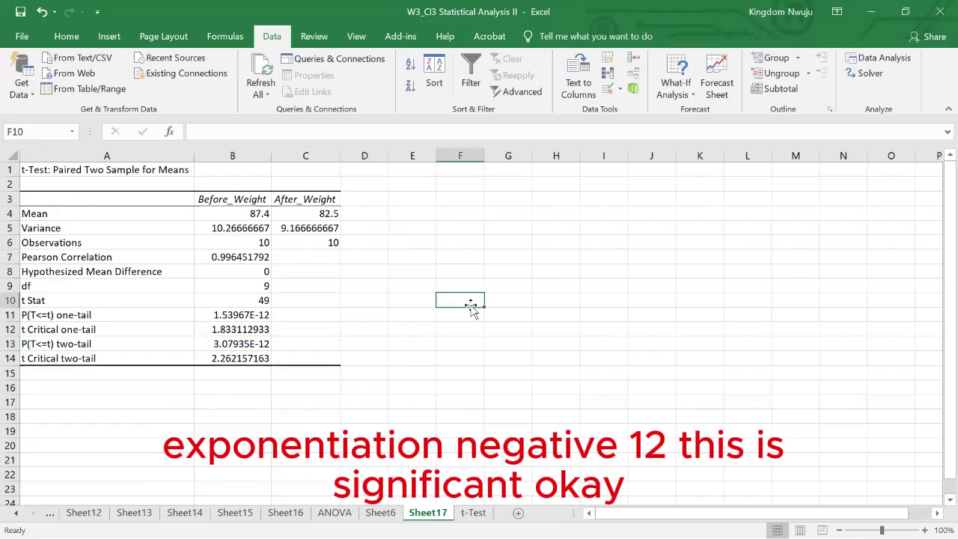
type("Signi")
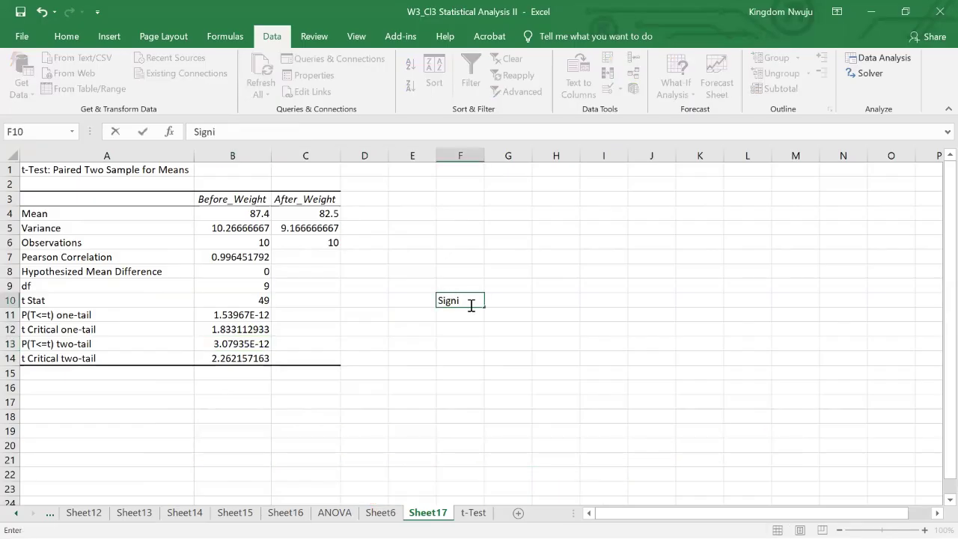
type("ficant")
key("Return")
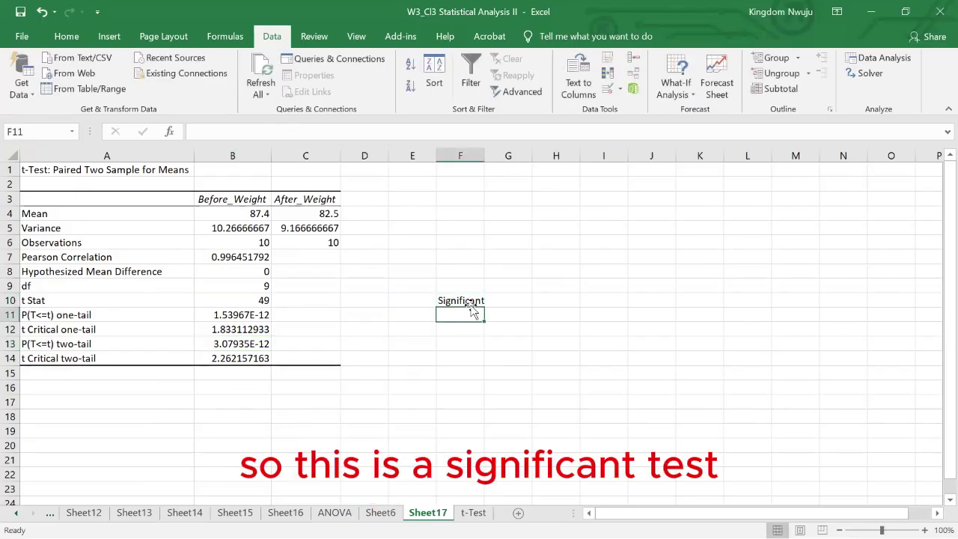
Step: Examine the two-tail P-value in B13 and relate it to the before/after weight data on the t-Test sheet
left_click(225, 344)
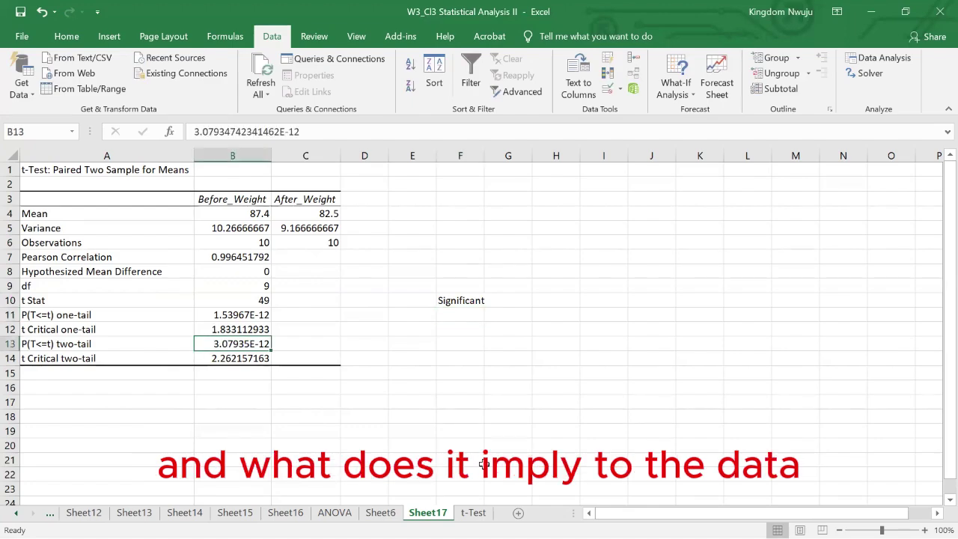
left_click(472, 514)
scroll(352, 296, "up", 1)
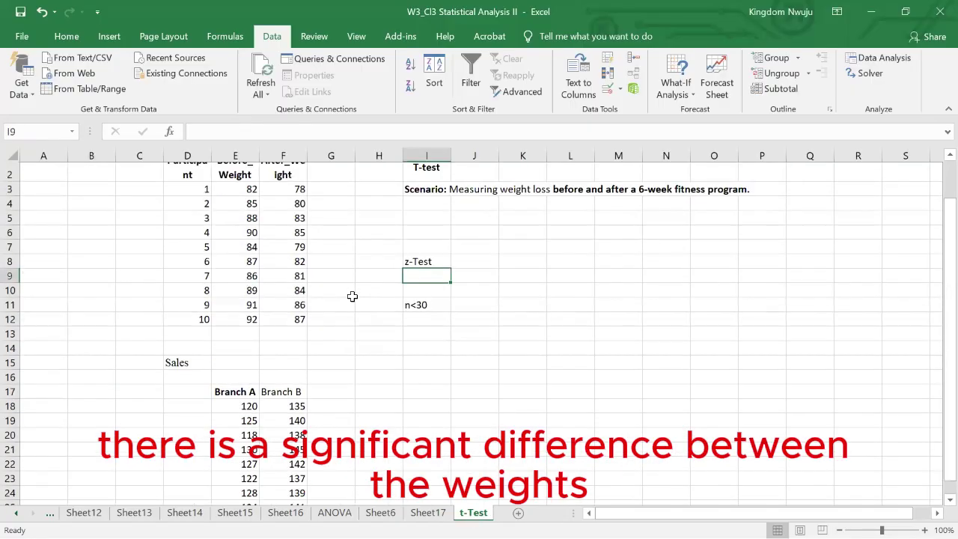
scroll(352, 296, "up", 1)
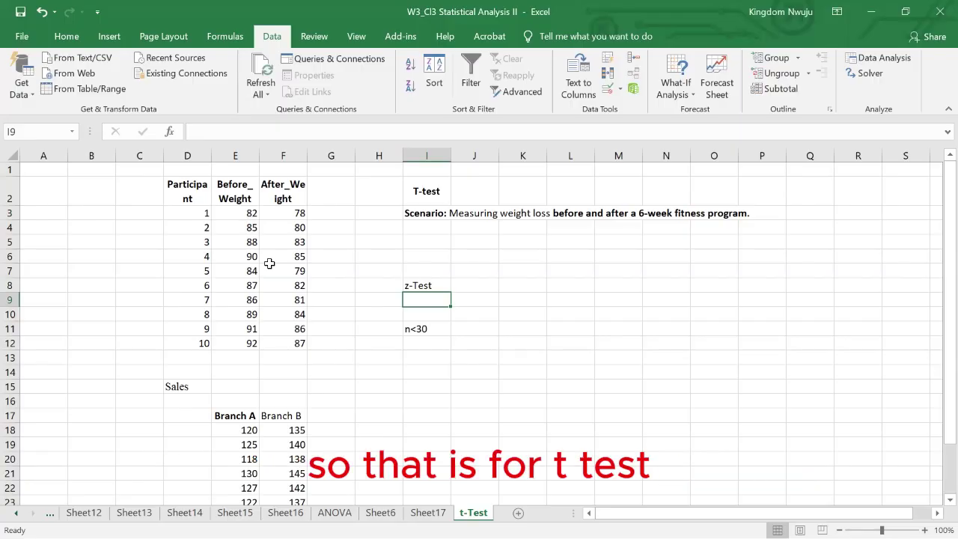
Step: Run a paired two-sample t-test for means on Branch A (E17:E27) and Branch B (F17:F27) sales, with labels, to a new worksheet
scroll(269, 264, "down", 3)
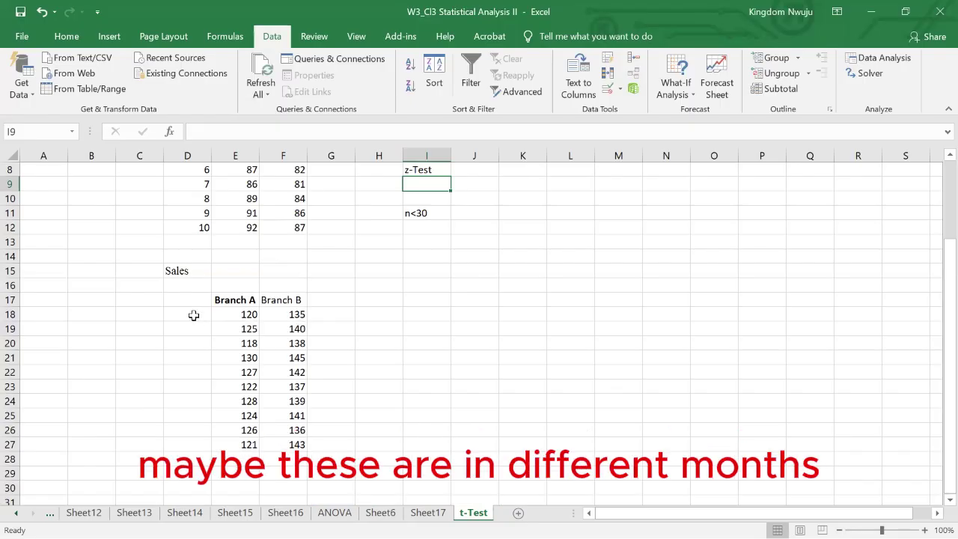
left_click_drag(193, 315, 193, 444)
left_click(354, 327)
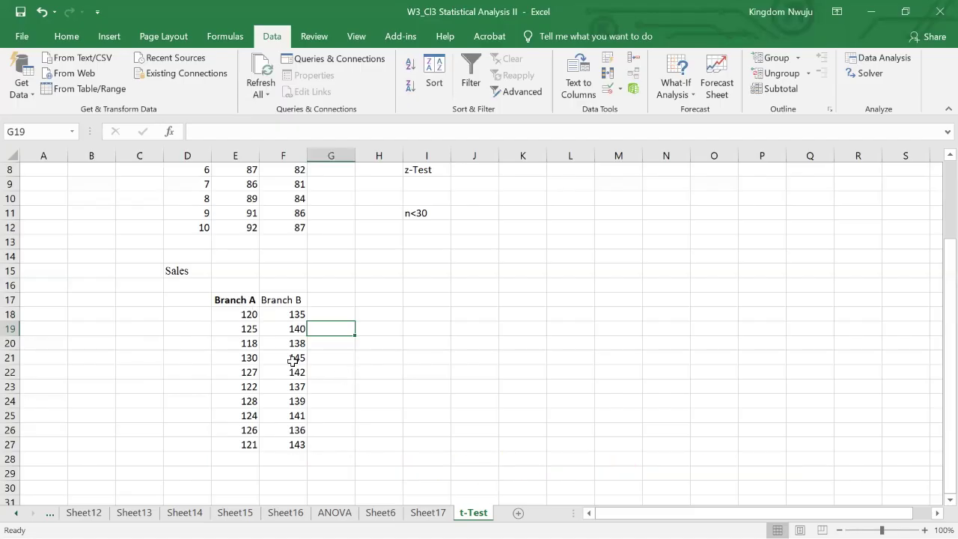
left_click(240, 303)
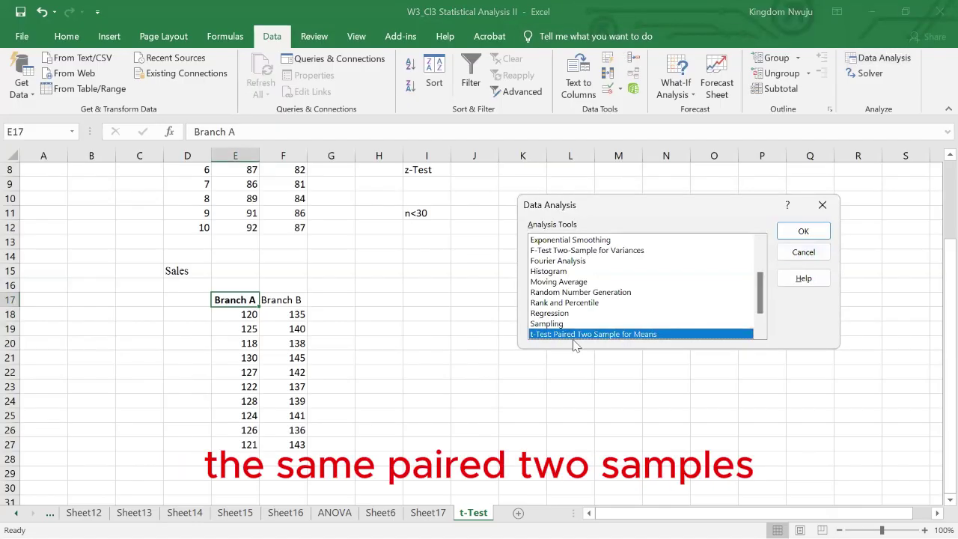
left_click(799, 236)
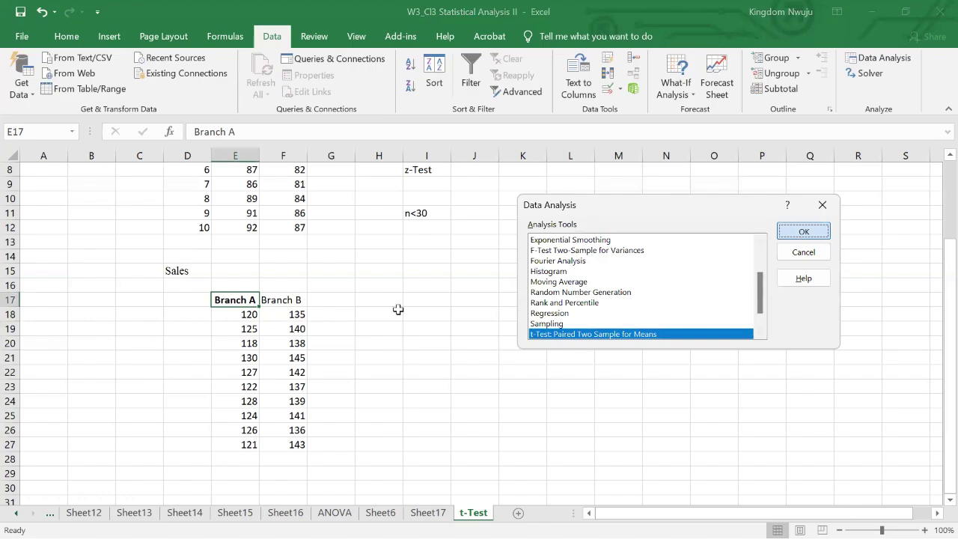
left_click(249, 402)
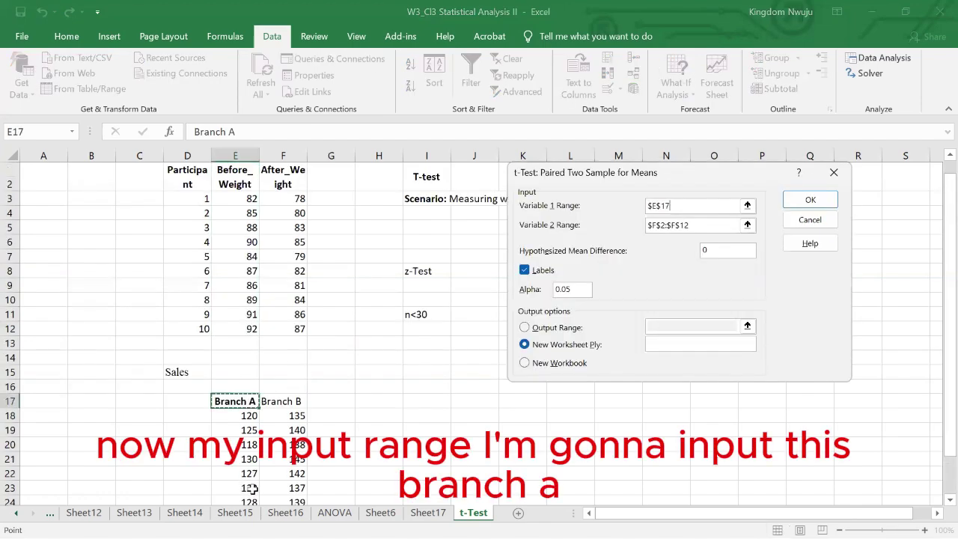
left_click_drag(250, 488, 249, 500)
left_click(712, 224)
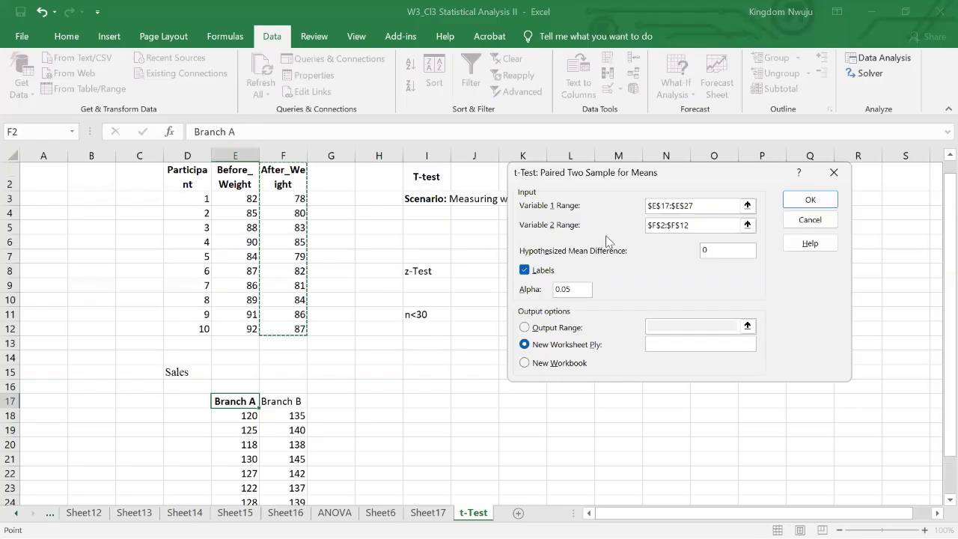
double_click(641, 223)
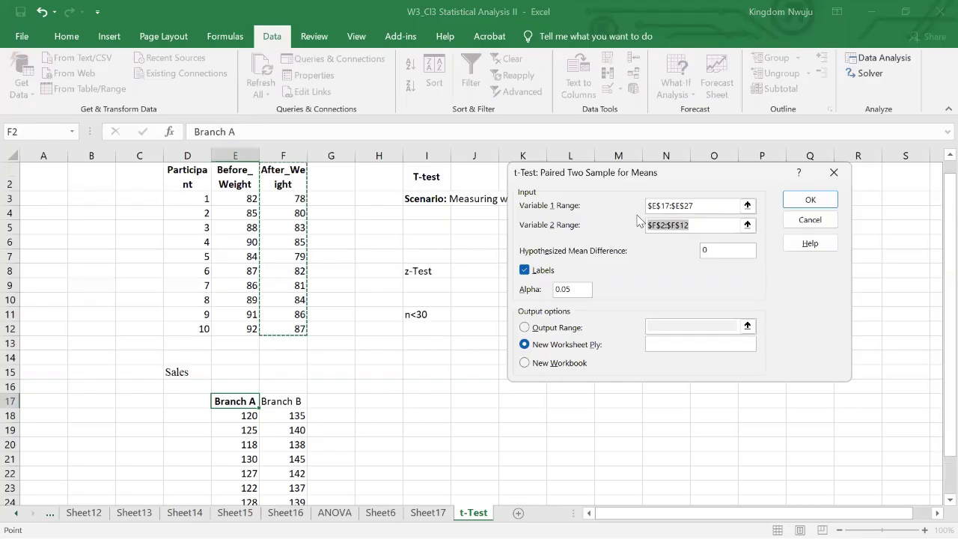
left_click(294, 402)
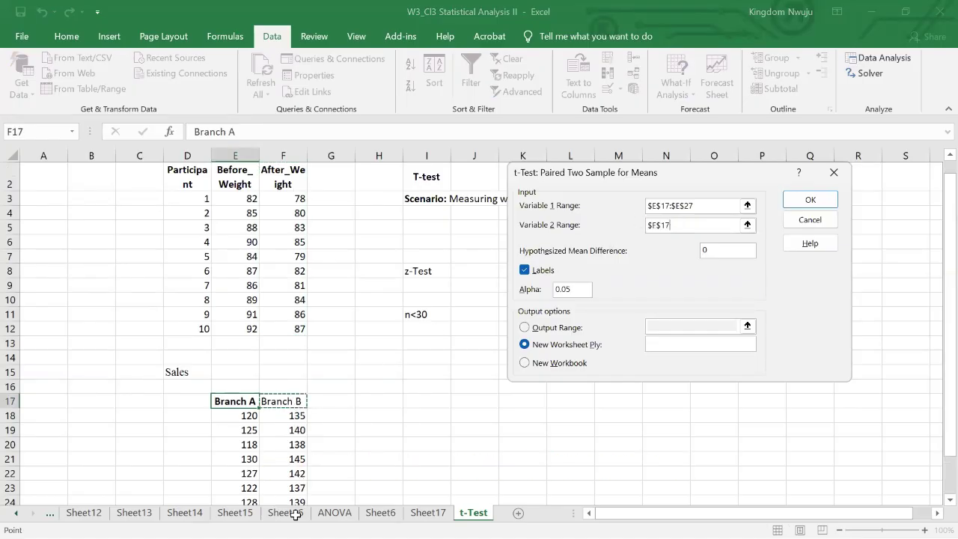
key("ctrl+shift+Down")
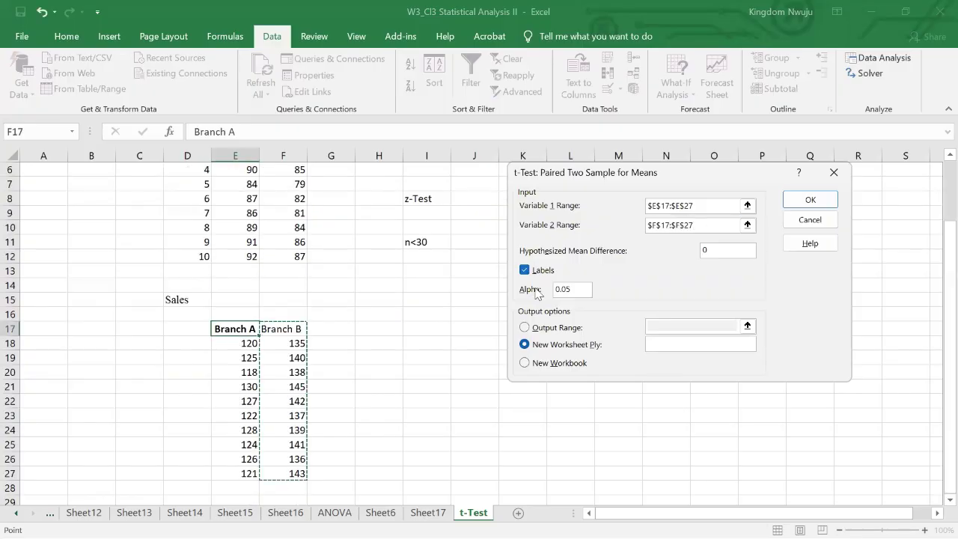
left_click(810, 200)
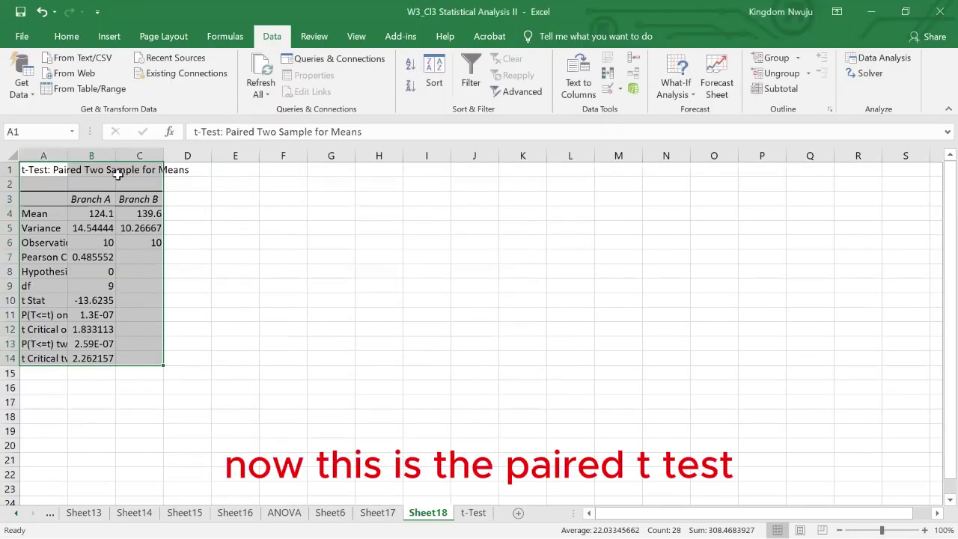
Step: Widen column B and autofit column A of the Branch A/Branch B t-test output so the full labels fit
left_click_drag(121, 152, 231, 247)
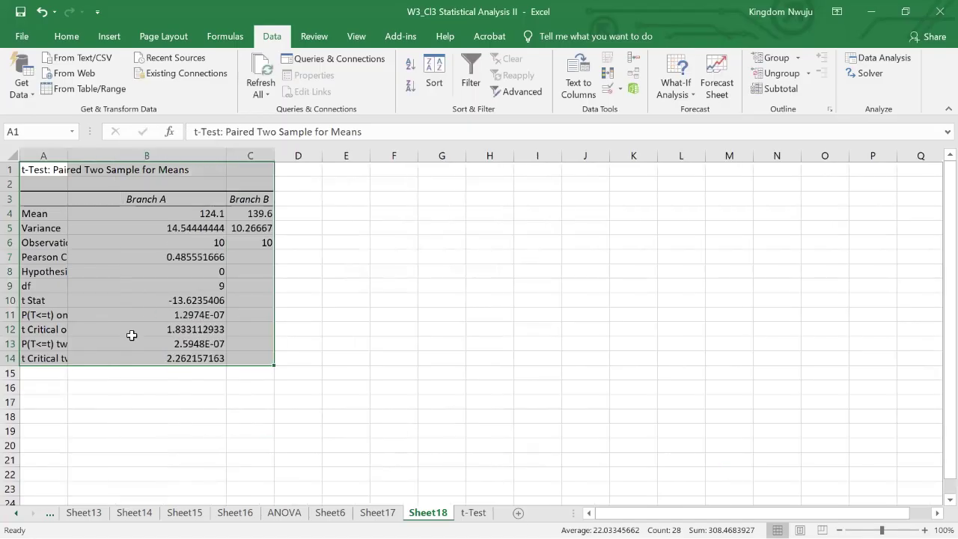
left_click(133, 336)
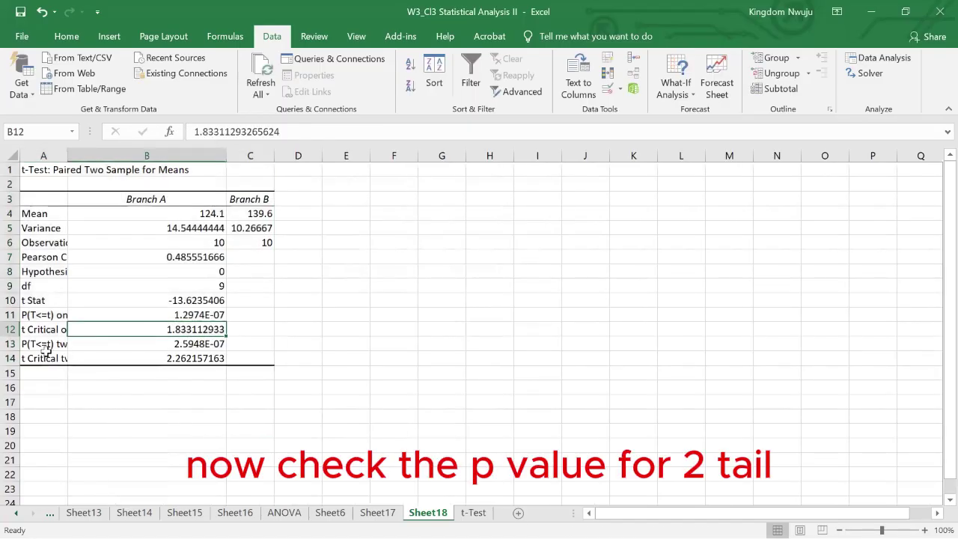
left_click_drag(67, 154, 67, 154)
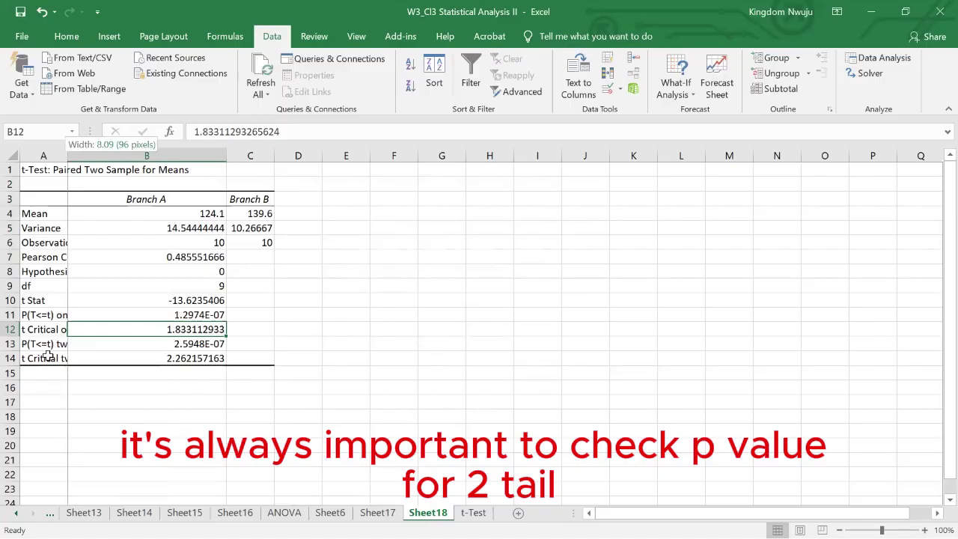
double_click(68, 154)
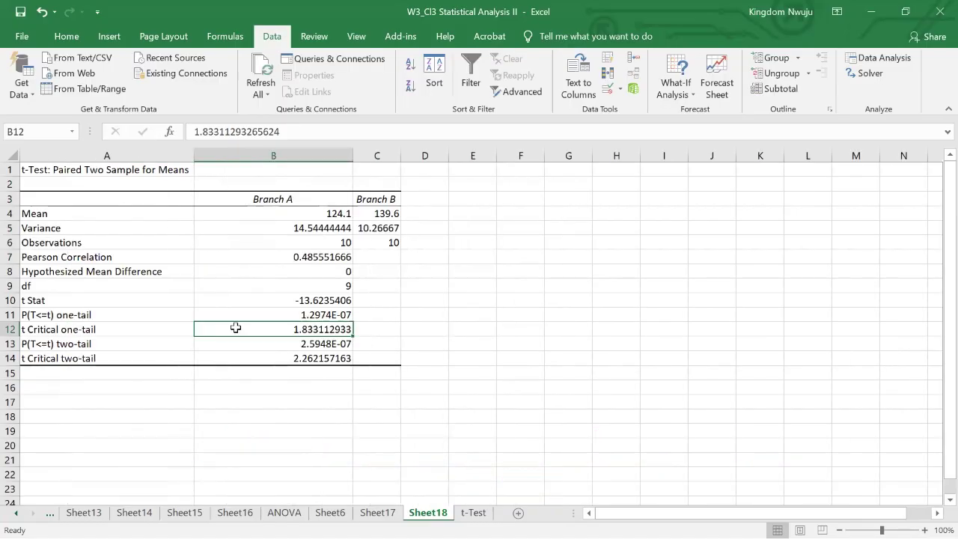
Step: Examine the two-tail P-value, the Branch A and Branch B means and the t Stat in the sales t-test output
left_click(316, 343)
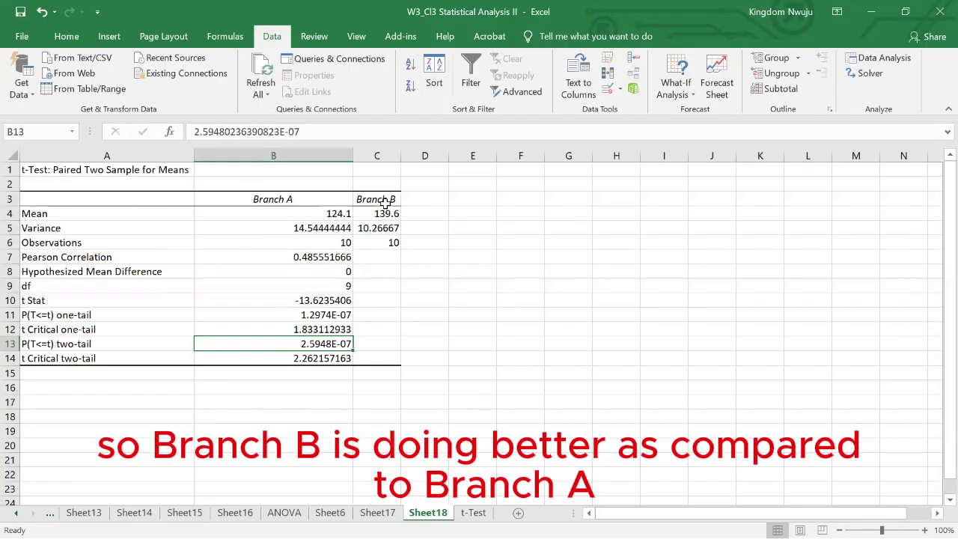
left_click_drag(384, 199, 387, 217)
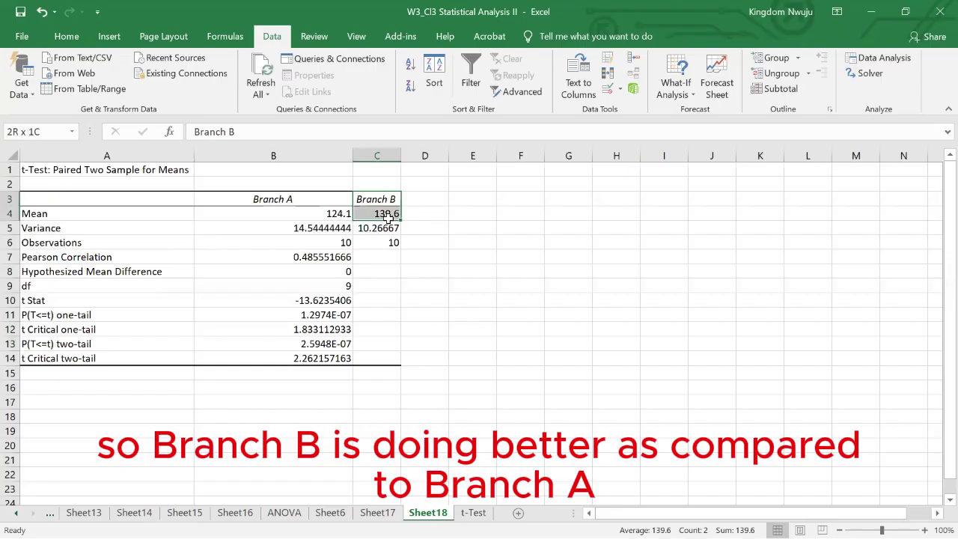
left_click(319, 215)
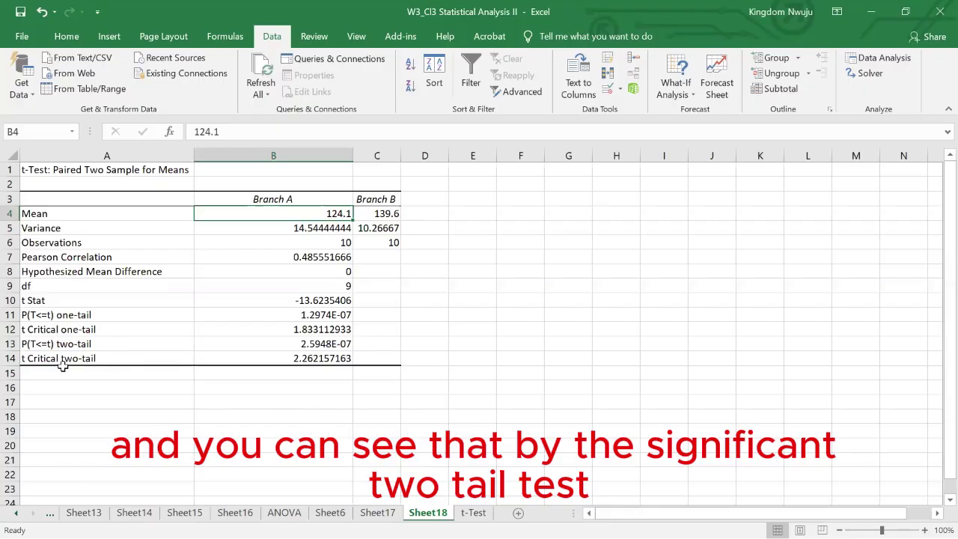
left_click(332, 344)
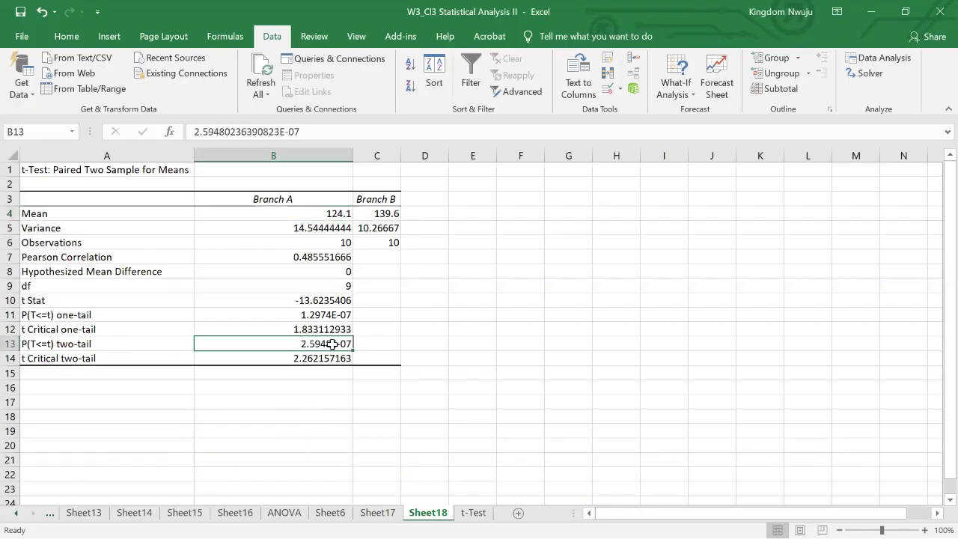
left_click(313, 300)
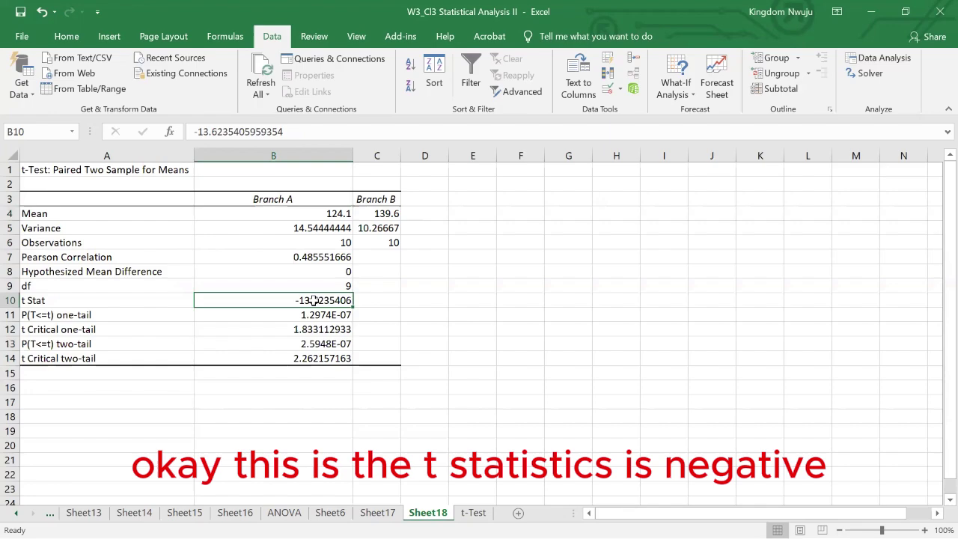
left_click(323, 346)
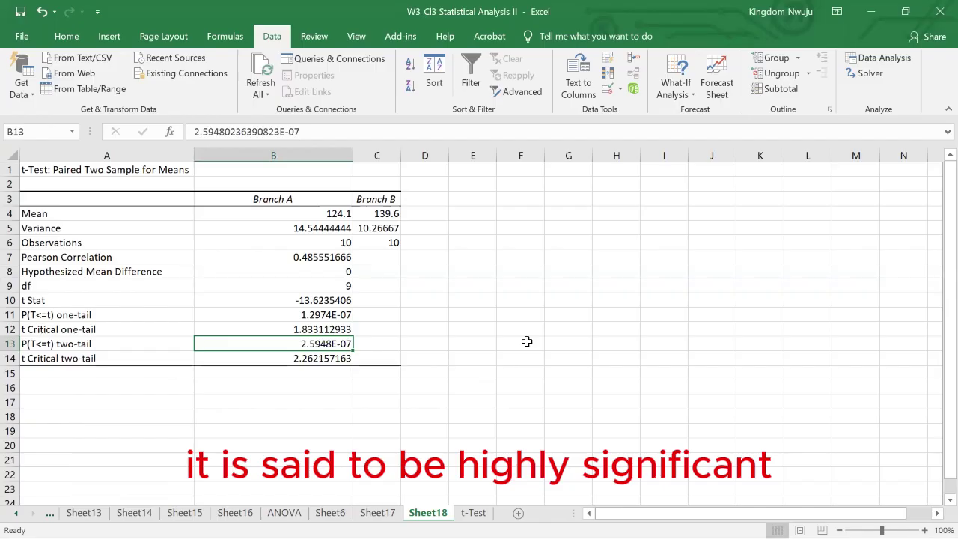
Step: Return to the ANOVA sheet and review the customer satisfaction data for the three service outlets
key("ctrl+Page_Down")
scroll(286, 405, "down", 4)
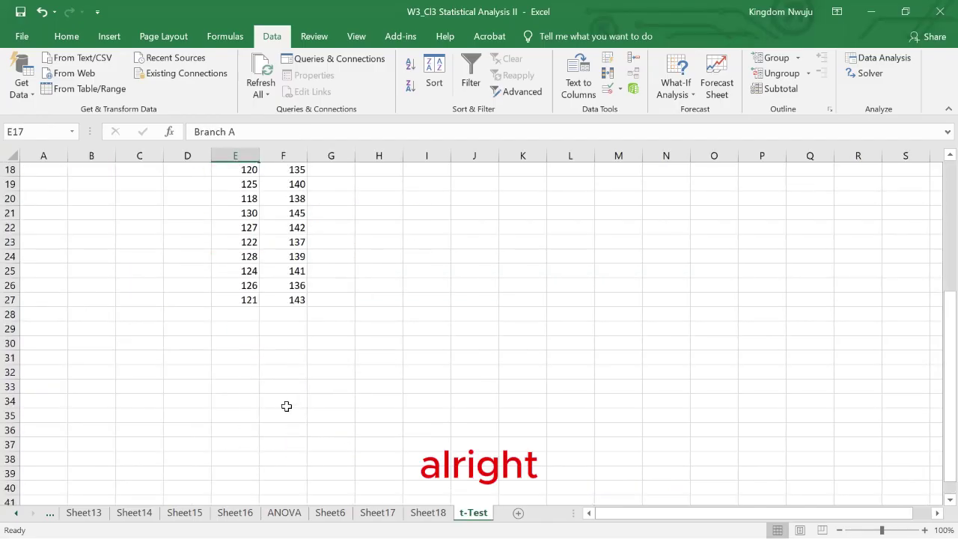
scroll(286, 406, "up", 6)
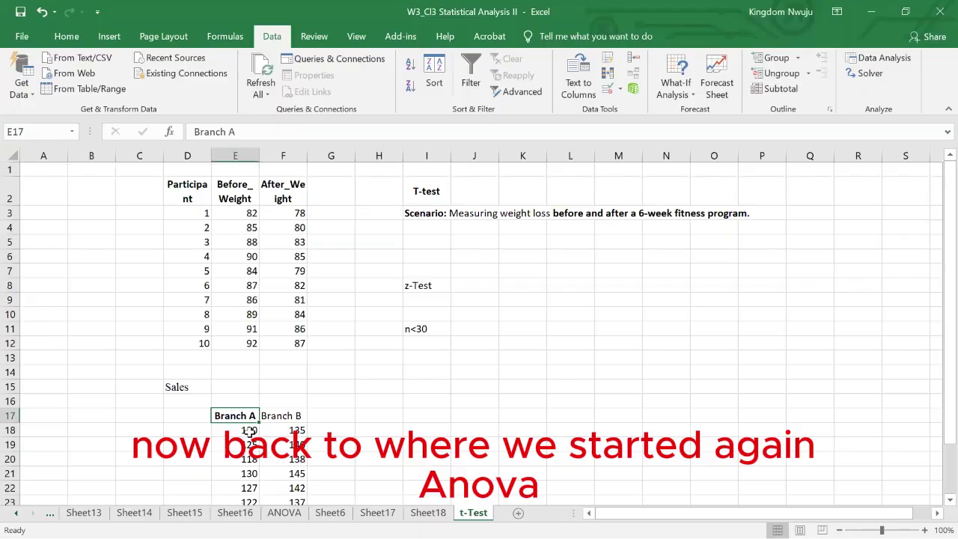
left_click(285, 513)
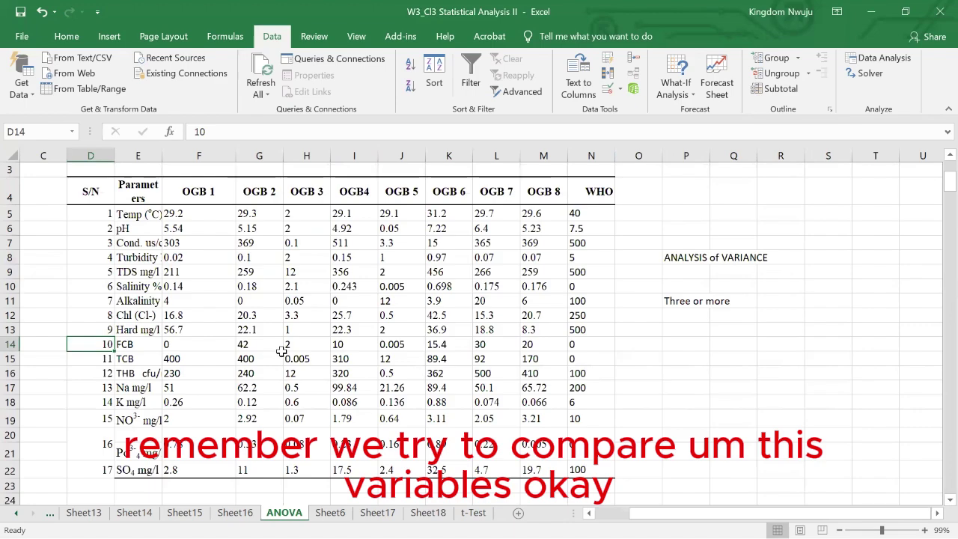
scroll(282, 352, "down", 8)
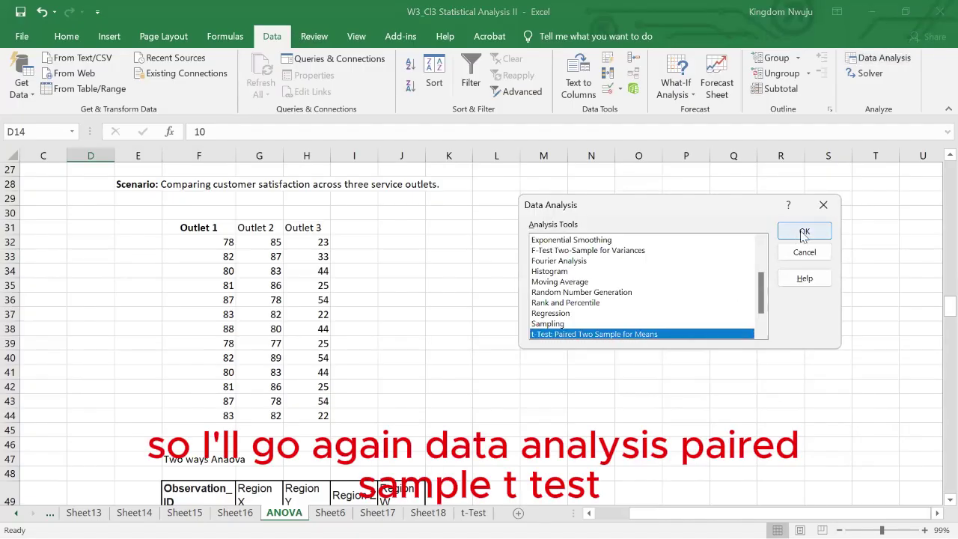
Step: Run a paired t-test for means on Outlet 1 (F31:F44) and Outlet 2 (G31:G44), with labels, to a new worksheet and autofit its column A
key("Return")
left_click(215, 385)
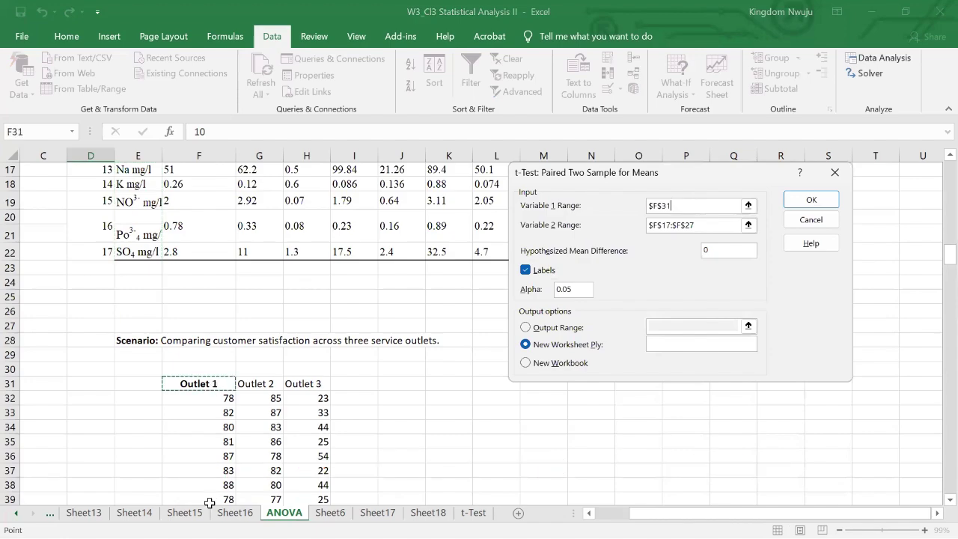
key("ctrl+shift+Down")
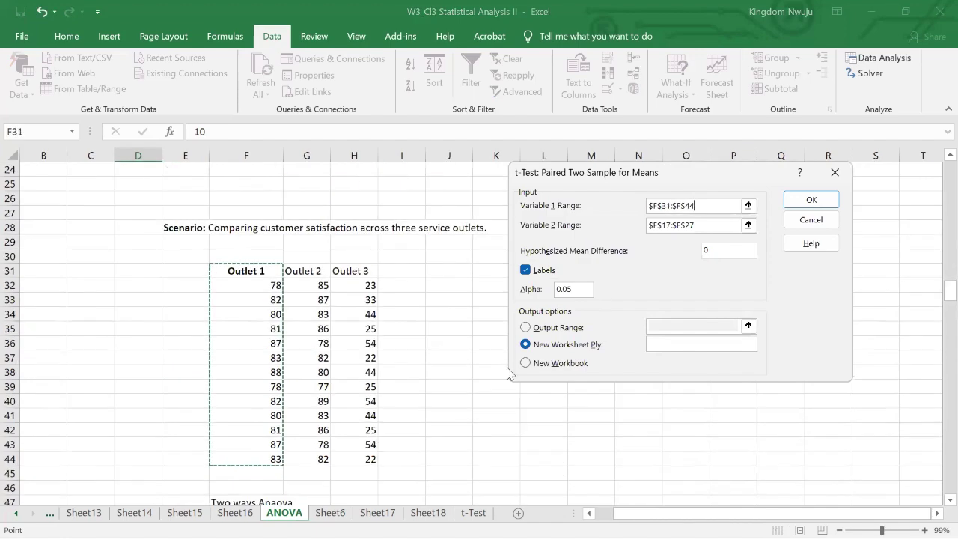
left_click(704, 224)
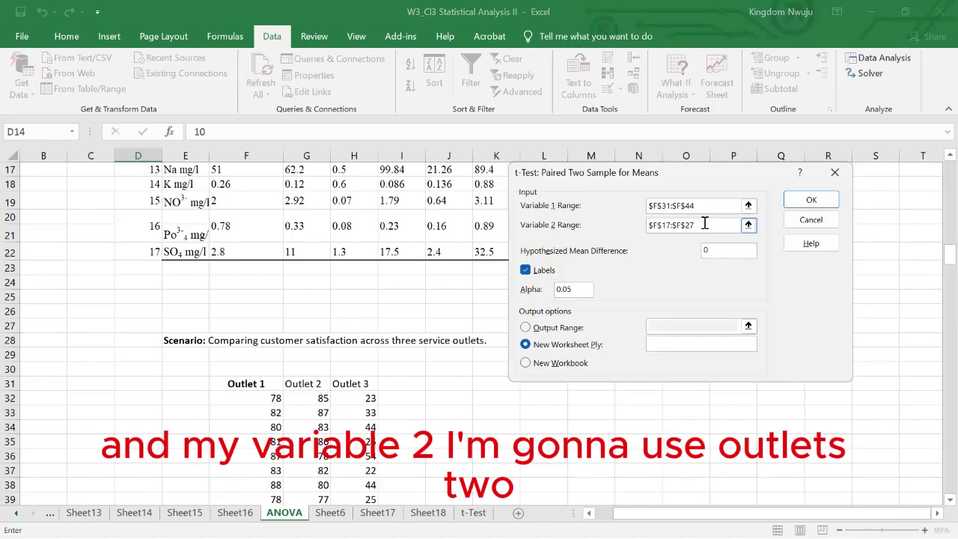
left_click_drag(704, 223, 636, 228)
key("BackSpace")
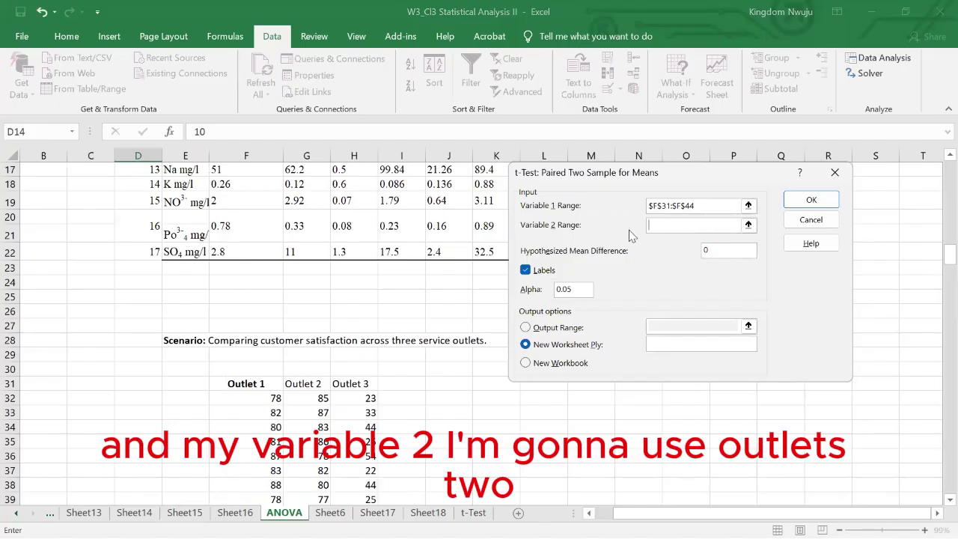
left_click(310, 384)
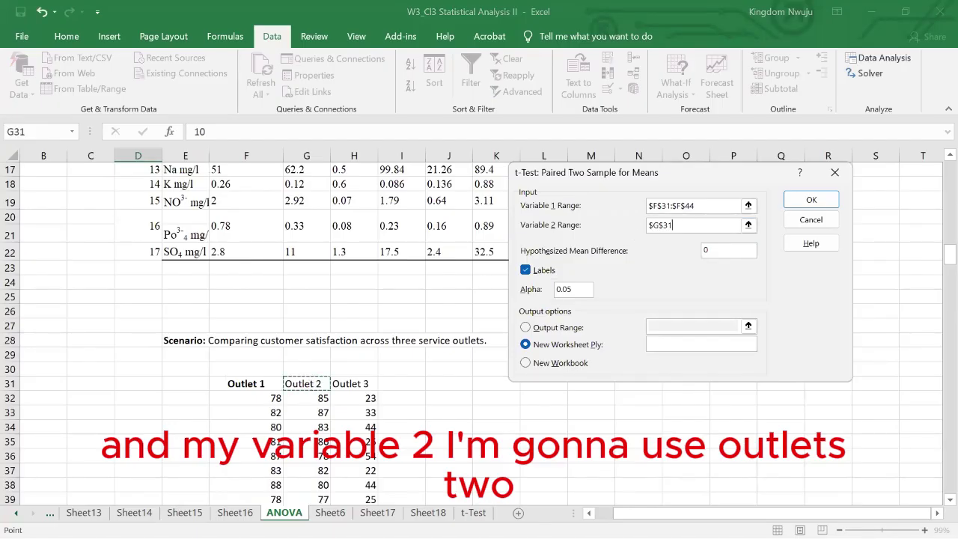
left_click_drag(318, 488, 322, 490)
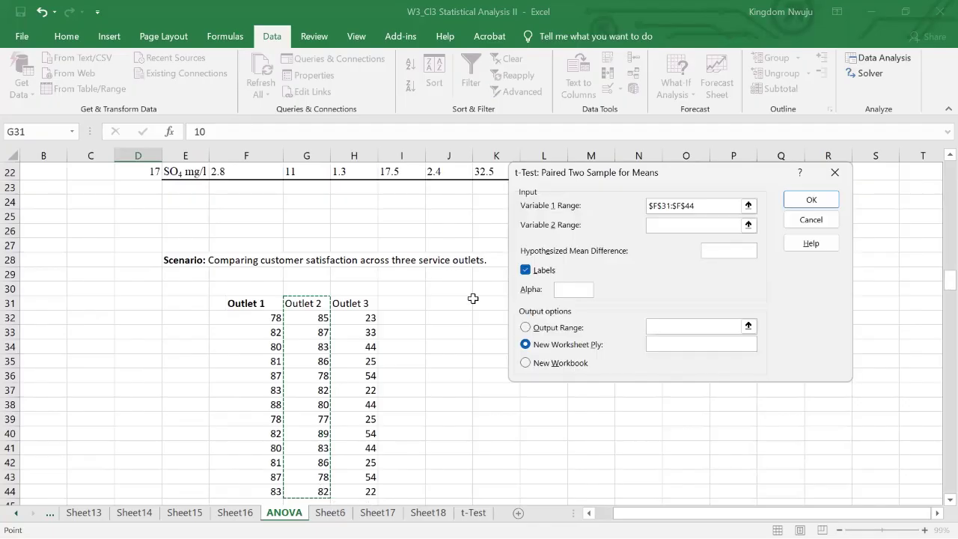
left_click(829, 203)
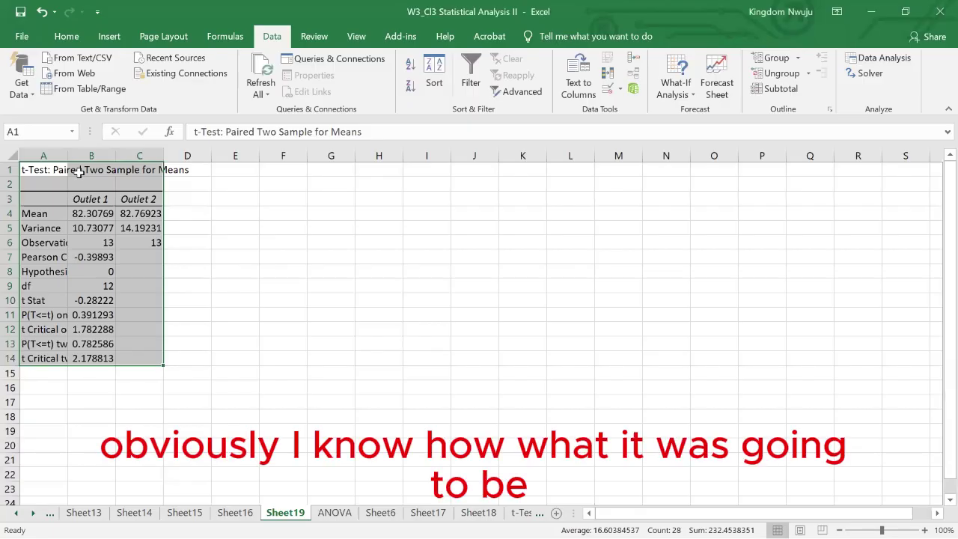
double_click(68, 152)
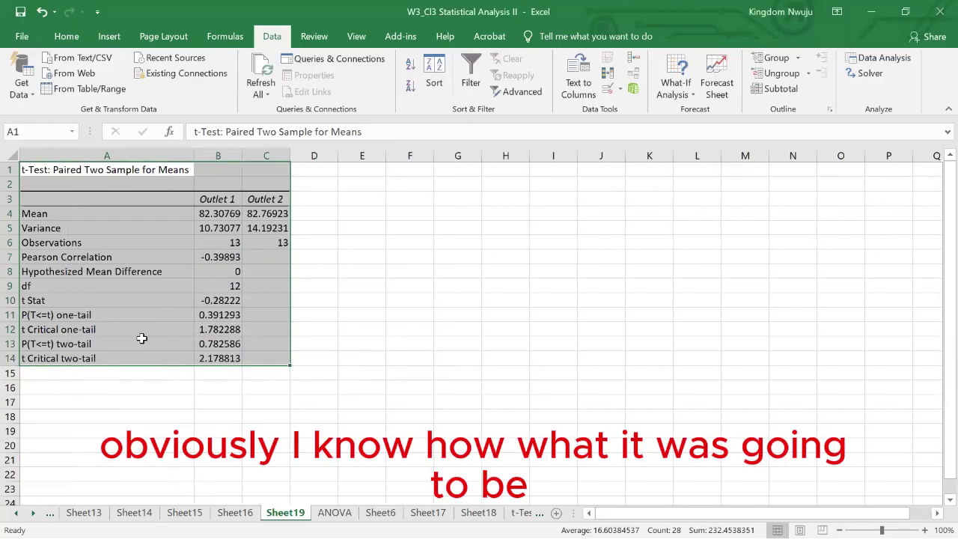
Step: Examine the two-tail P-value in the Outlet 1 and Outlet 2 t-test output
left_click(128, 357)
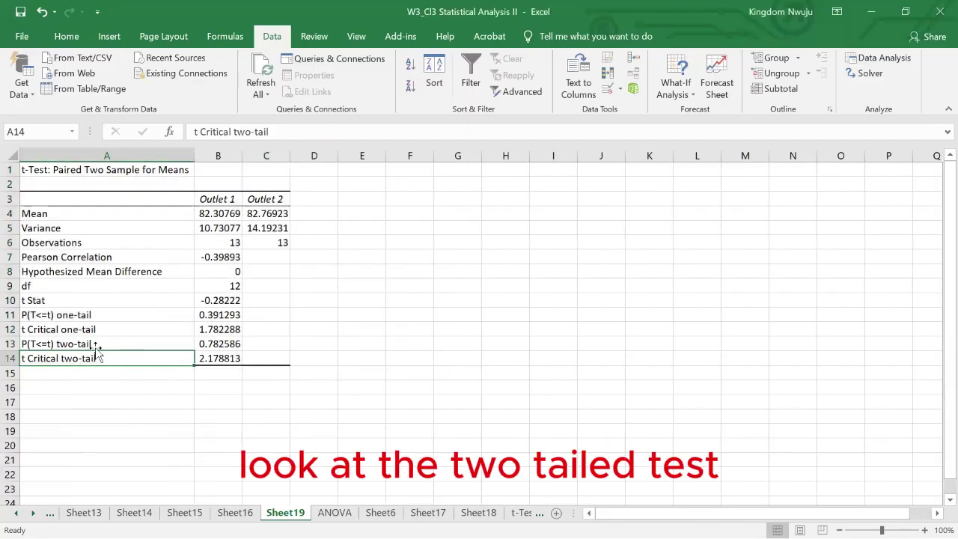
left_click(99, 345)
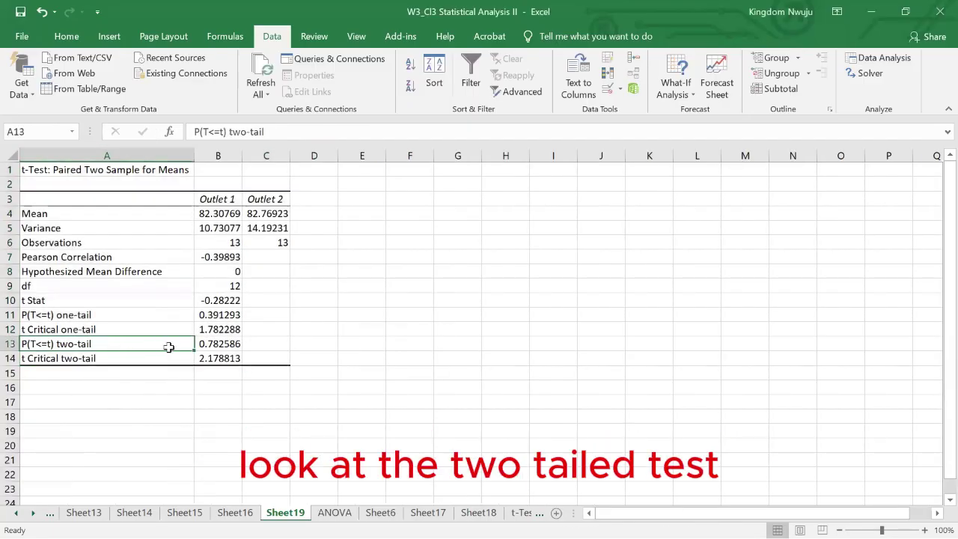
left_click(223, 340)
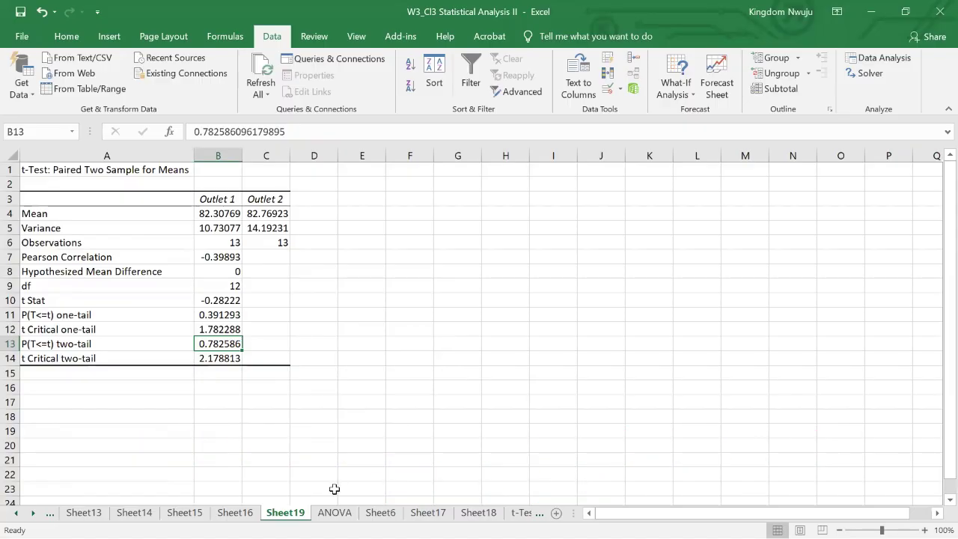
Step: Run a paired t-test for means on Outlet 1 (F31:F44) and Outlet 3 (H31:H44), with labels, to a new worksheet and autofit its column A
left_click(334, 512)
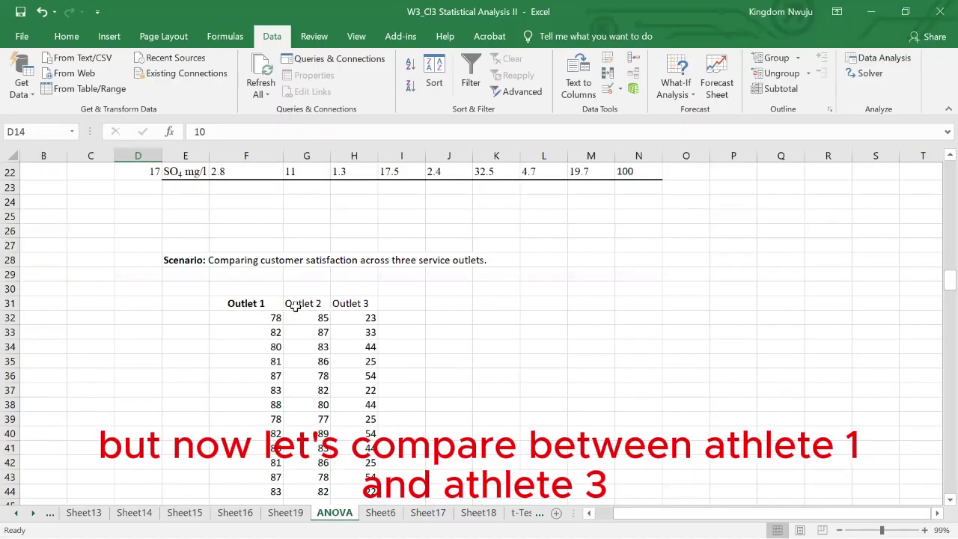
left_click(314, 304)
left_click(305, 364)
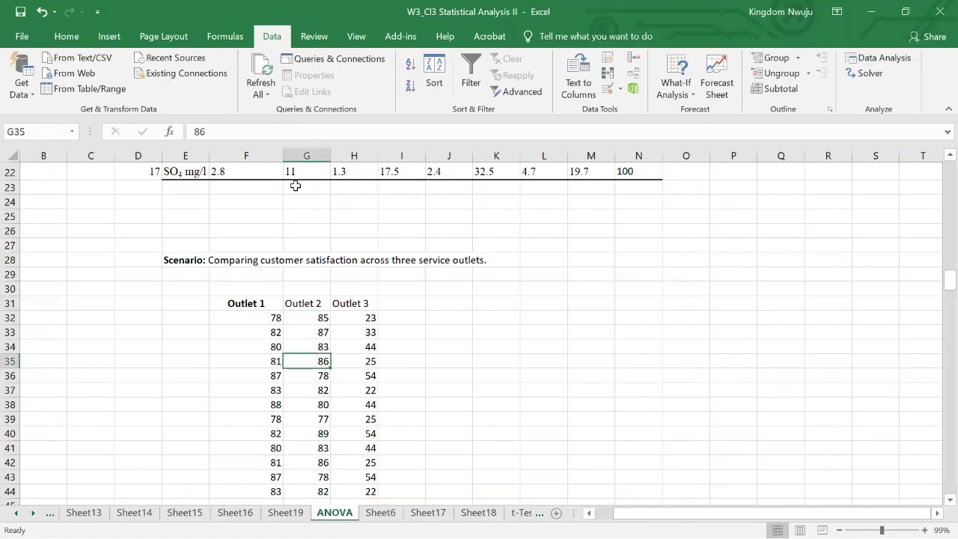
left_click(880, 57)
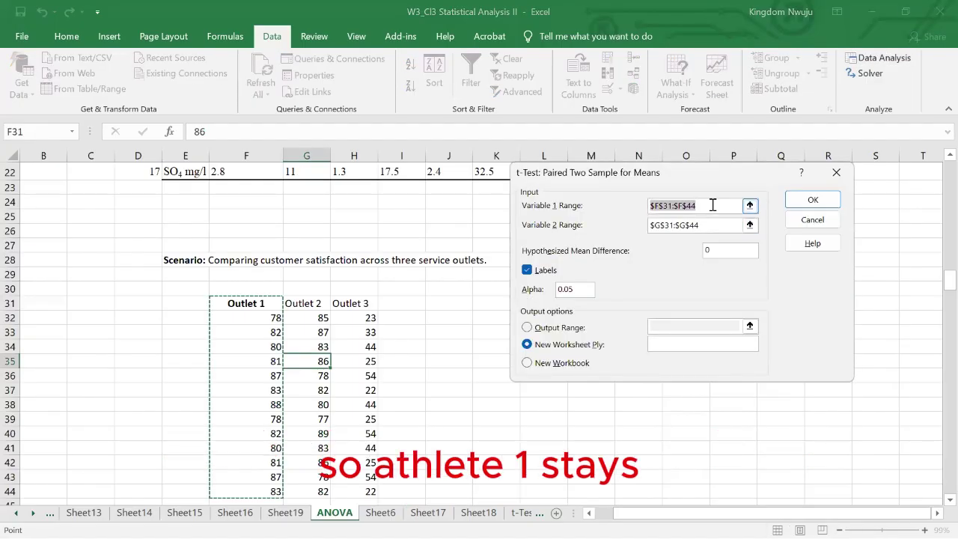
left_click(711, 205)
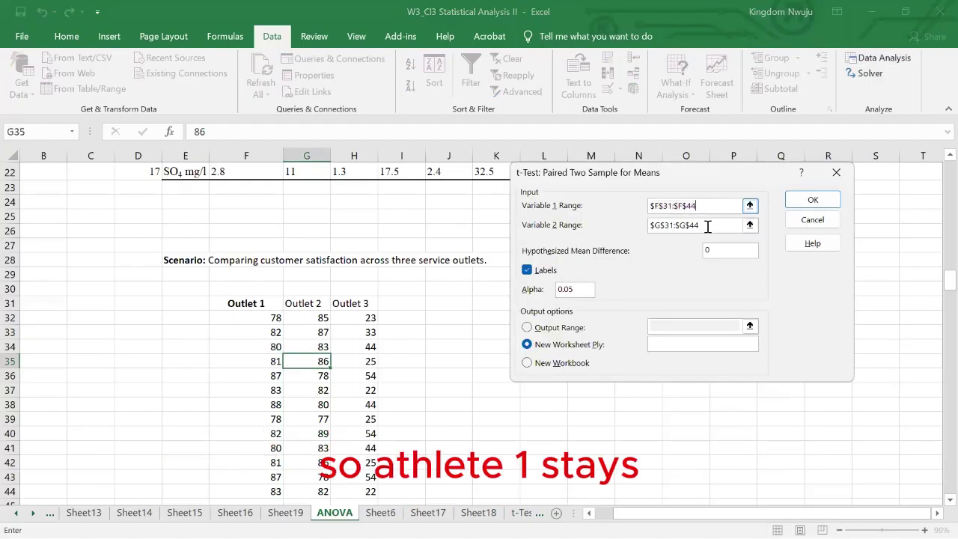
double_click(650, 226)
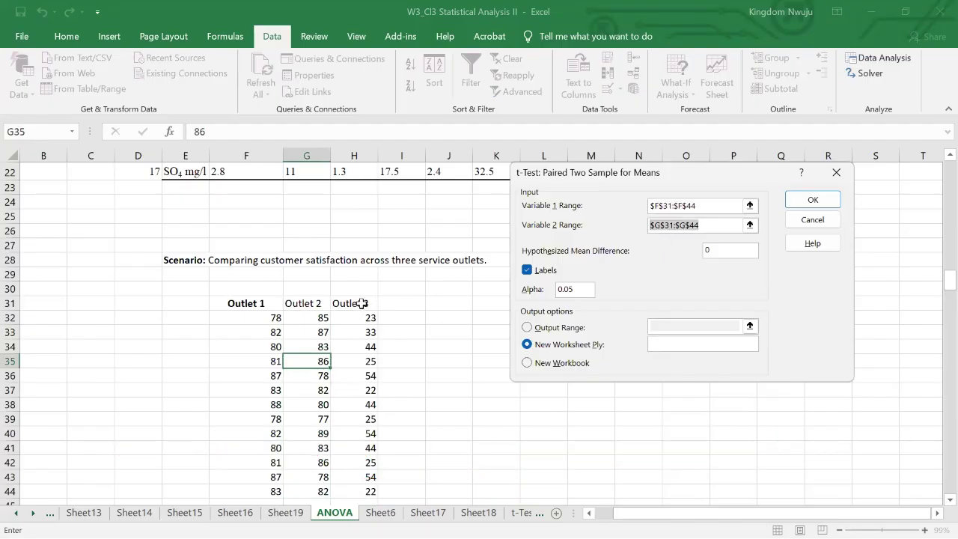
left_click_drag(359, 303, 364, 490)
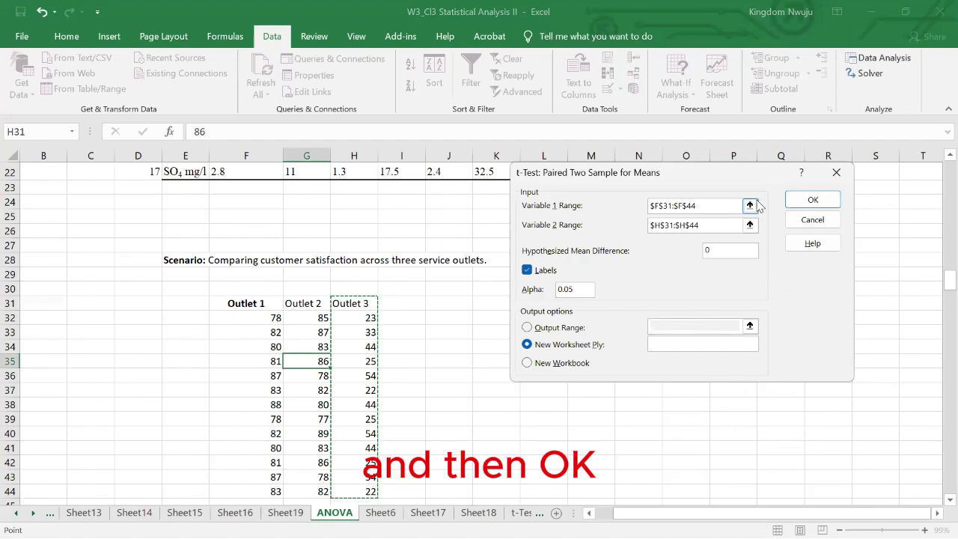
left_click(809, 200)
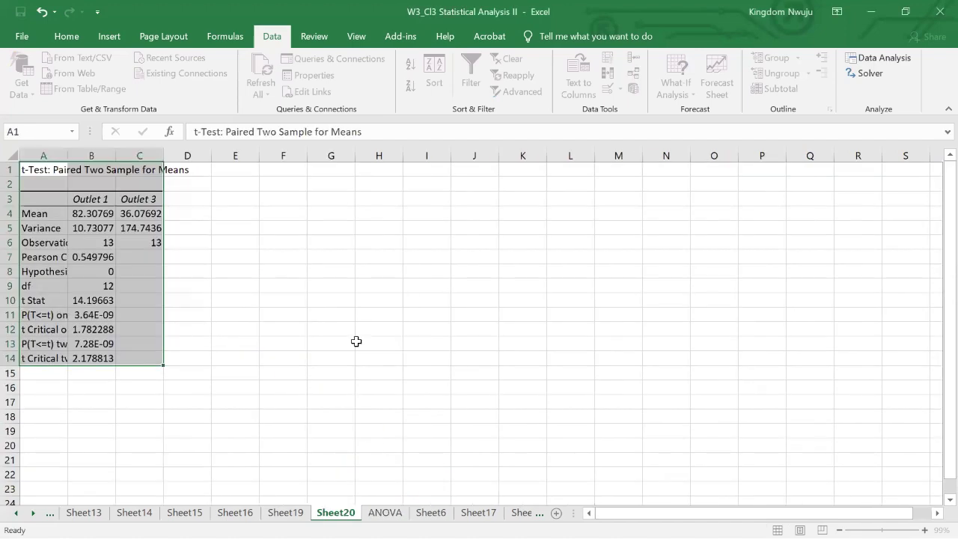
left_click(231, 331)
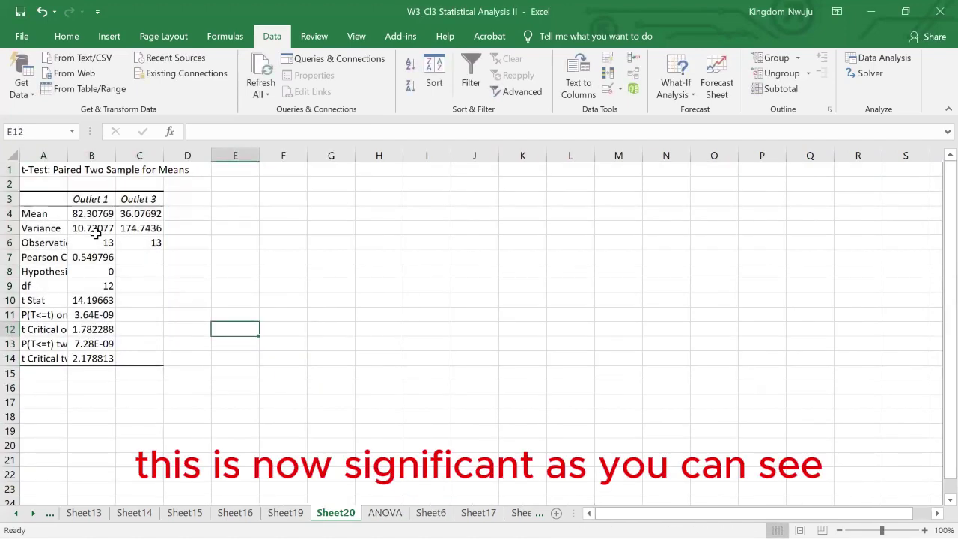
double_click(67, 156)
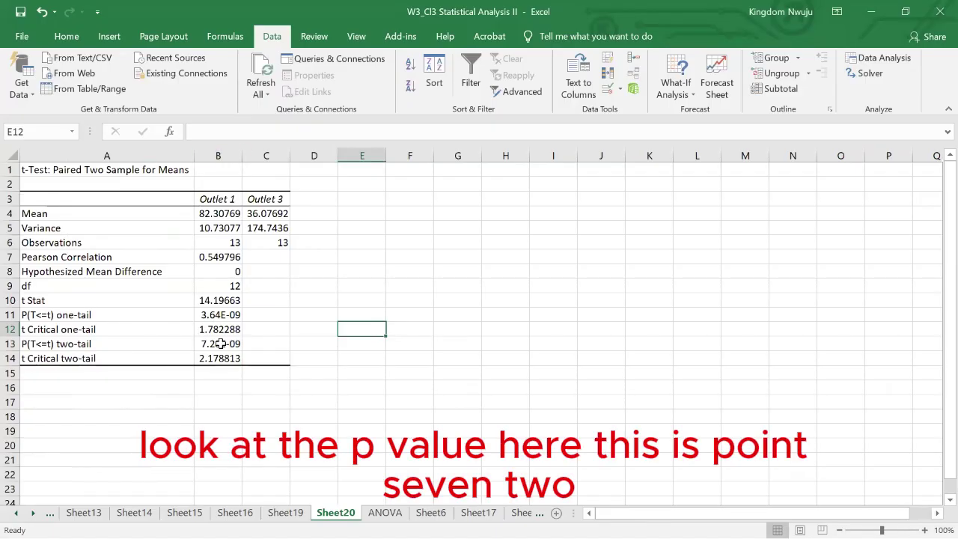
Step: Compare the two-tail P-value with the one in the Outlet 1/Outlet 2 output on Sheet19, and check the Outlet 1 and Outlet 3 means
left_click(220, 343)
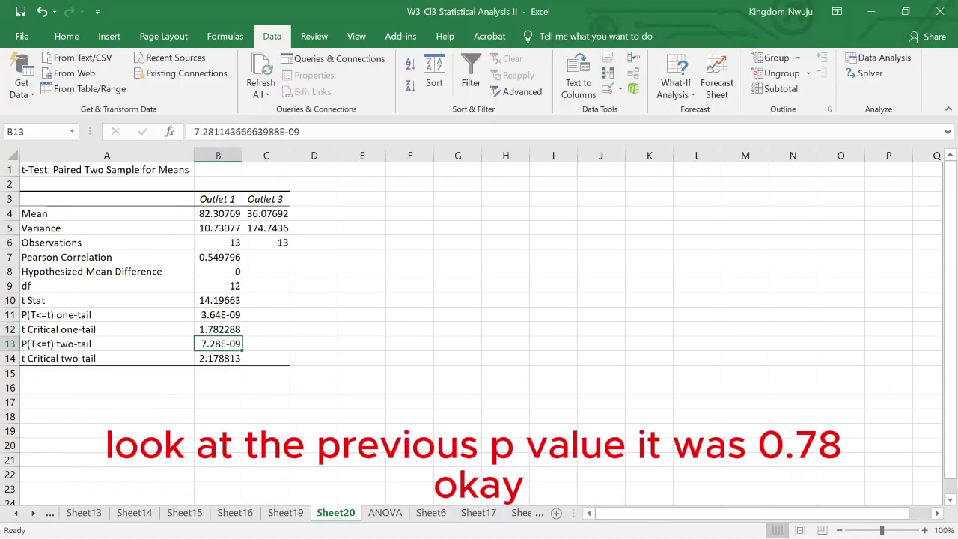
left_click(285, 512)
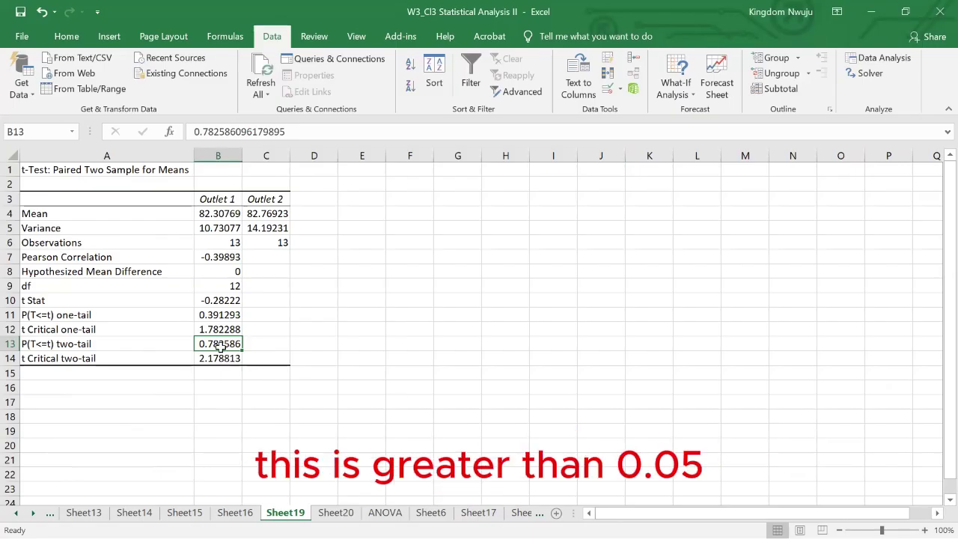
left_click(335, 512)
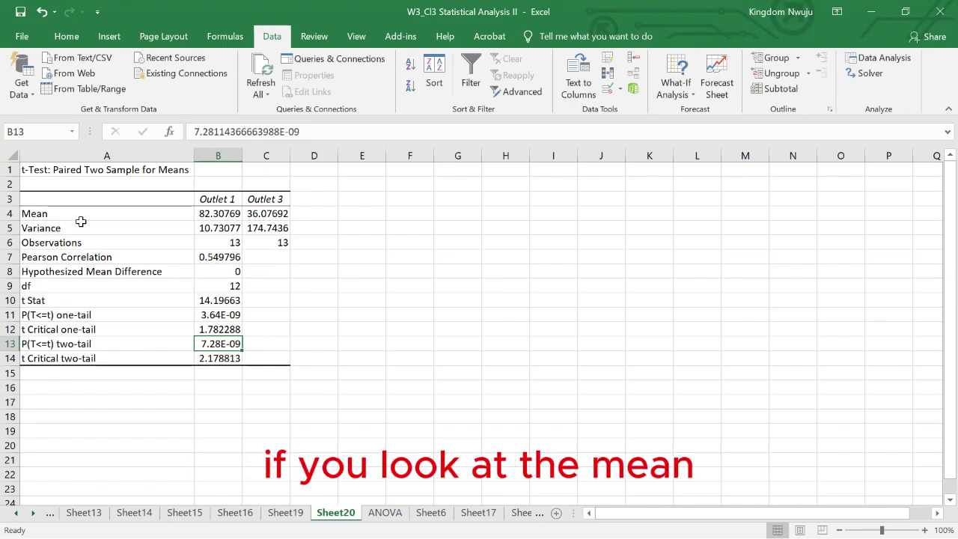
left_click(266, 228)
left_click(217, 213)
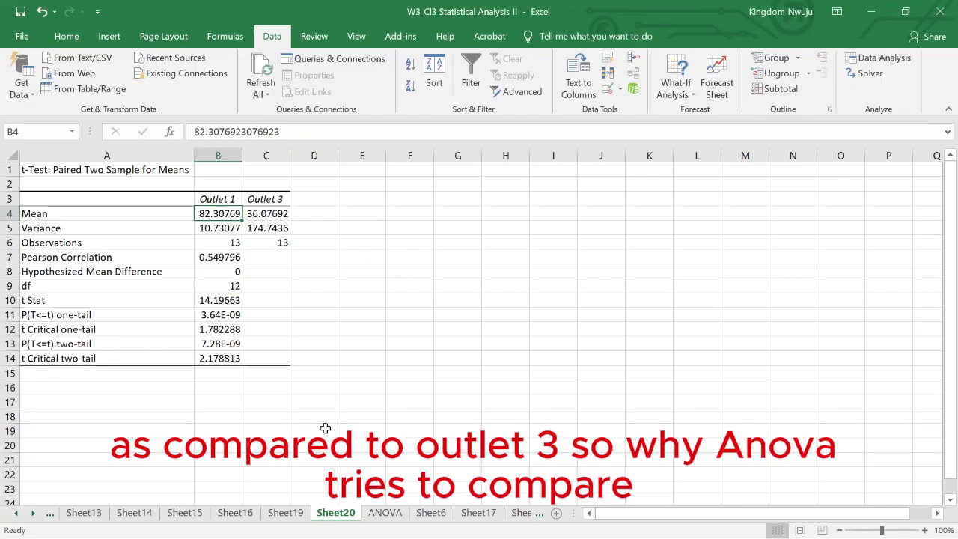
Step: Return to the ANOVA sheet and review the water parameter table and the three service outlets' data
left_click(385, 512)
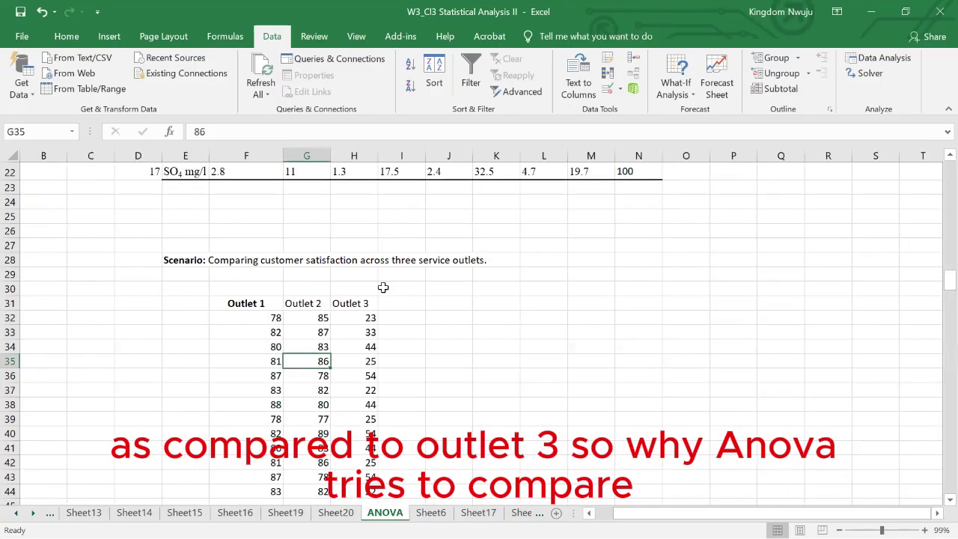
scroll(383, 287, "up", 5)
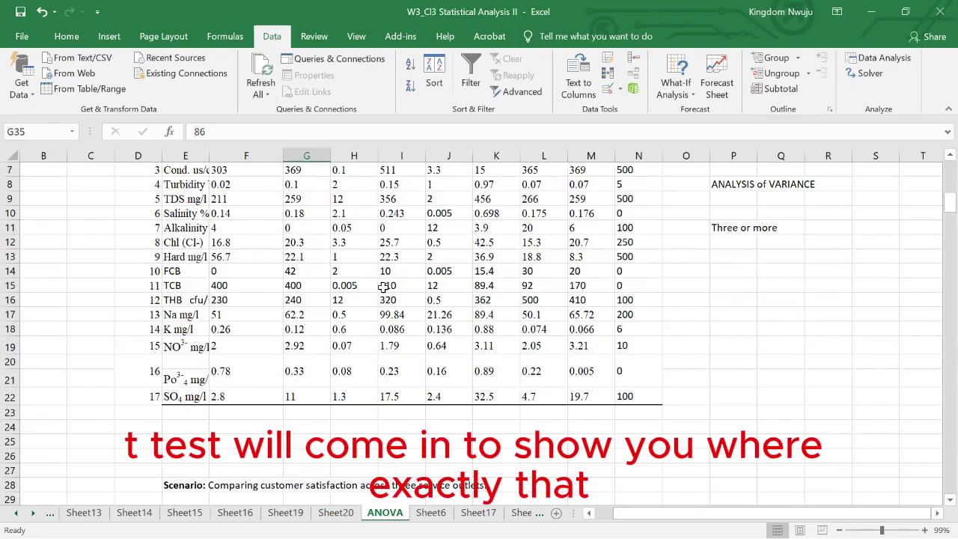
scroll(383, 288, "down", 5)
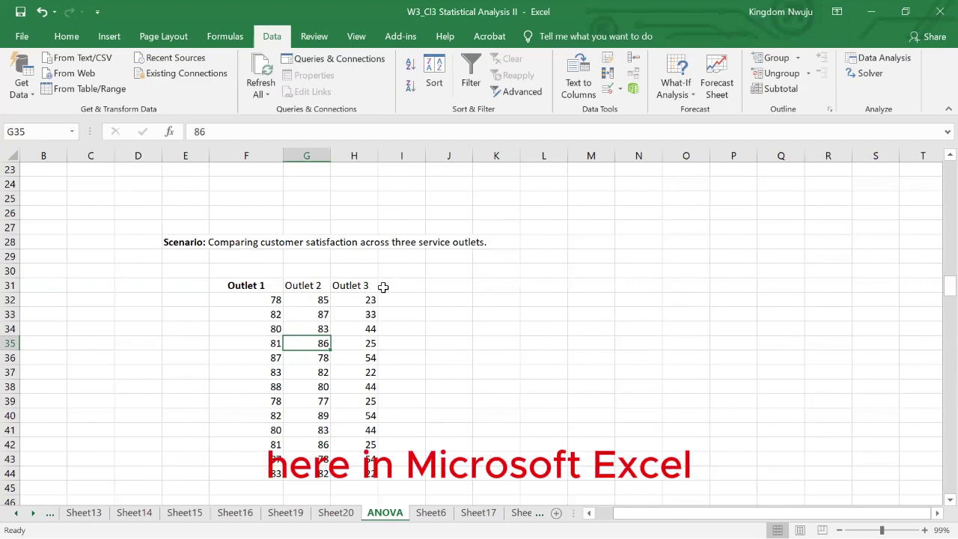
Step: Rename the WHO column header in cell N4 of the water parameter table to CONTROL
scroll(383, 287, "up", 7)
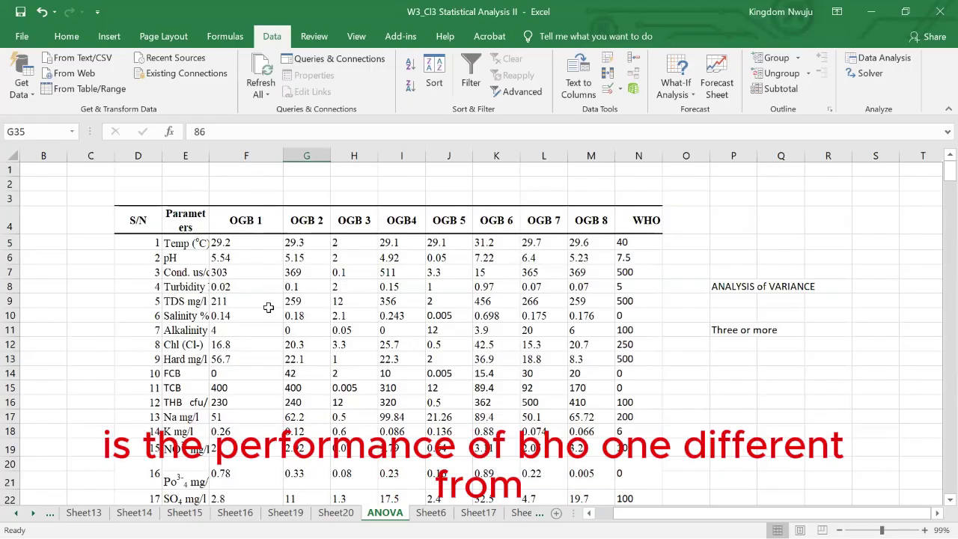
left_click(318, 225)
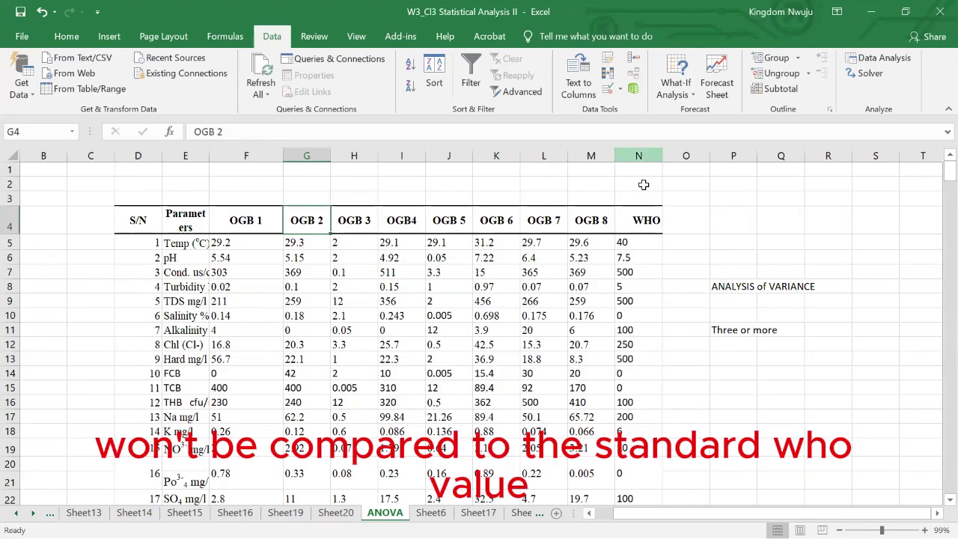
left_click(640, 223)
type("CONTROL")
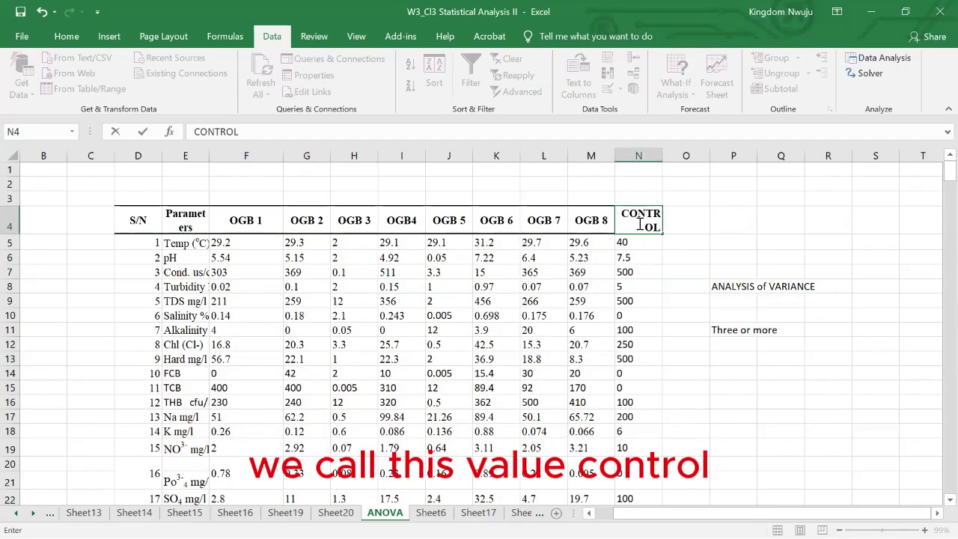
key("Return")
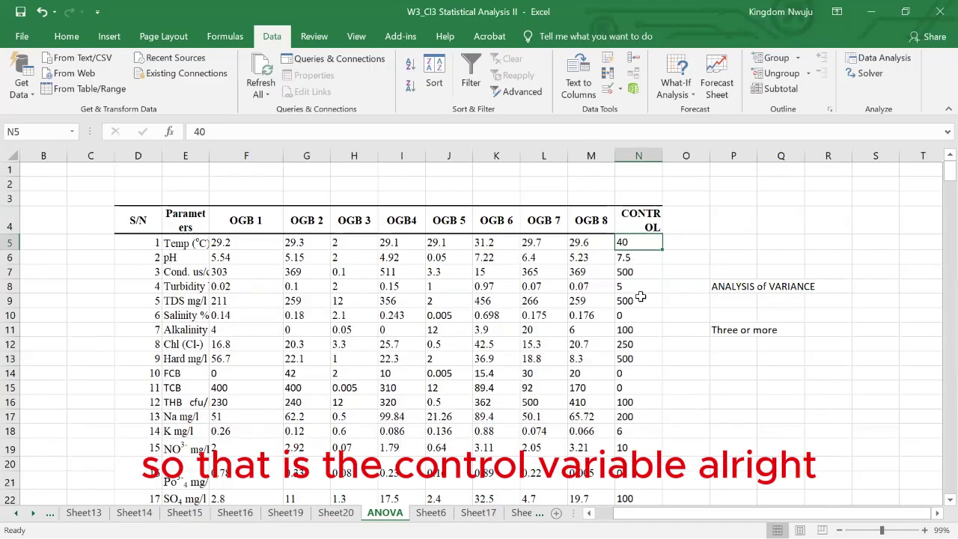
Step: Review the one-factor ANOVA data in the water parameter table, highlighting the OGB 1 to OGB 8 columns (F to M)
left_click(456, 345)
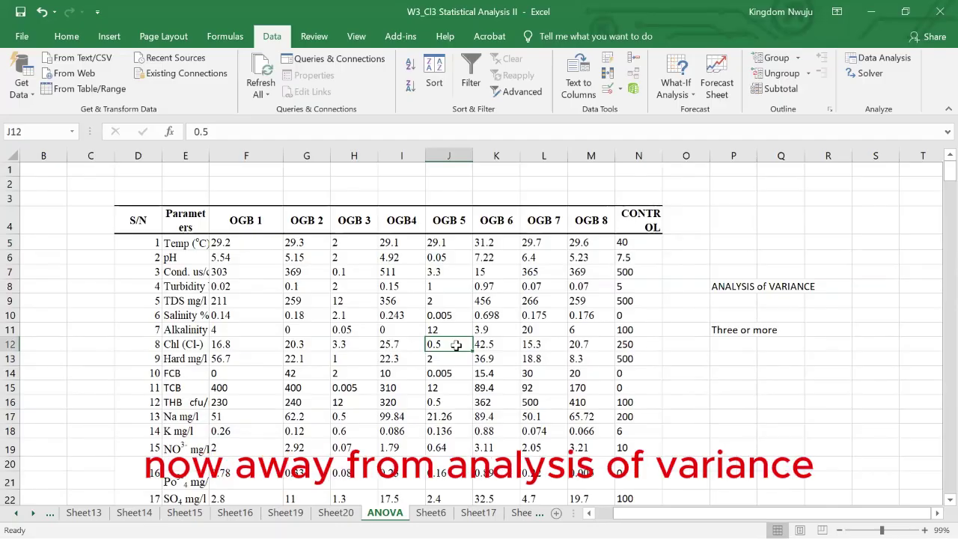
scroll(456, 344, "down", 3)
scroll(456, 346, "down", 2)
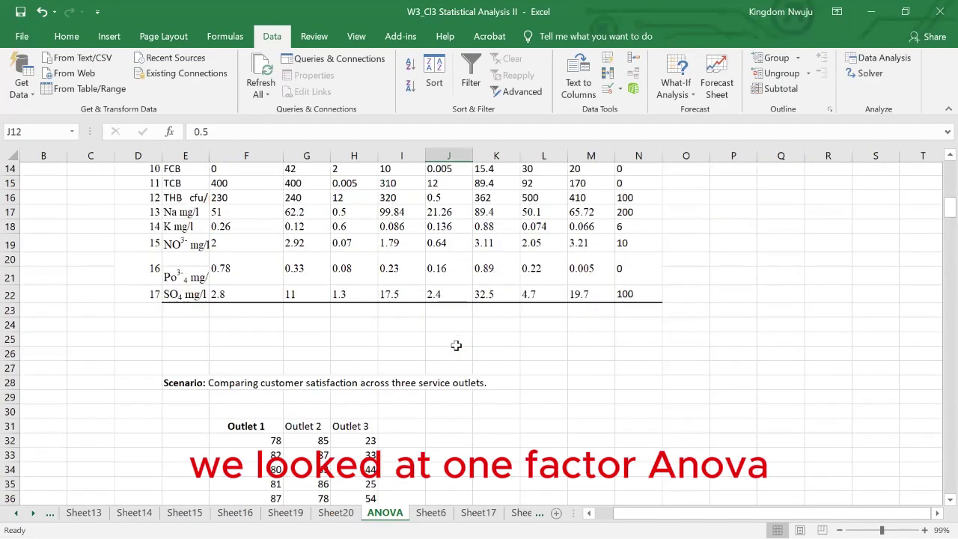
scroll(454, 342, "up", 5)
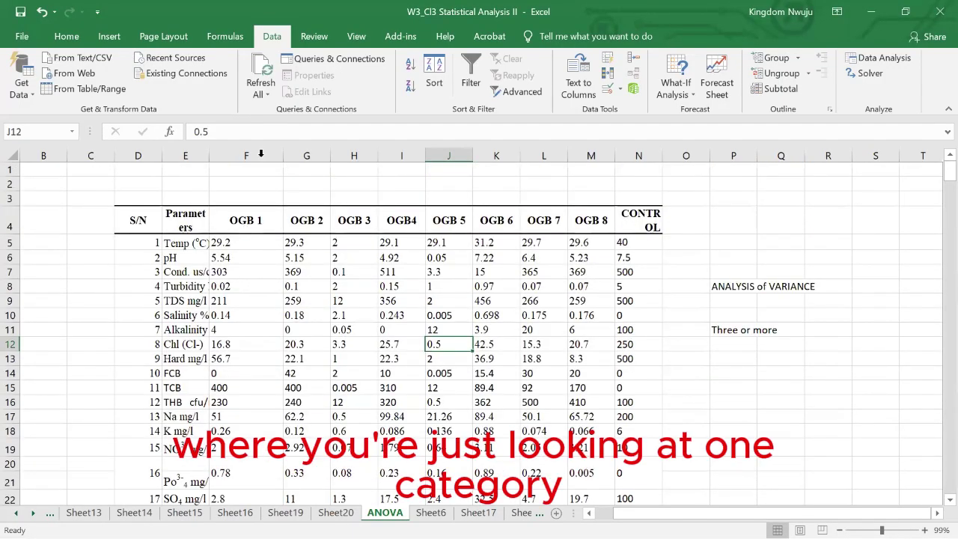
mouse_move(260, 154)
left_mouse_down()
mouse_move(449, 156)
mouse_move(598, 212)
left_mouse_up()
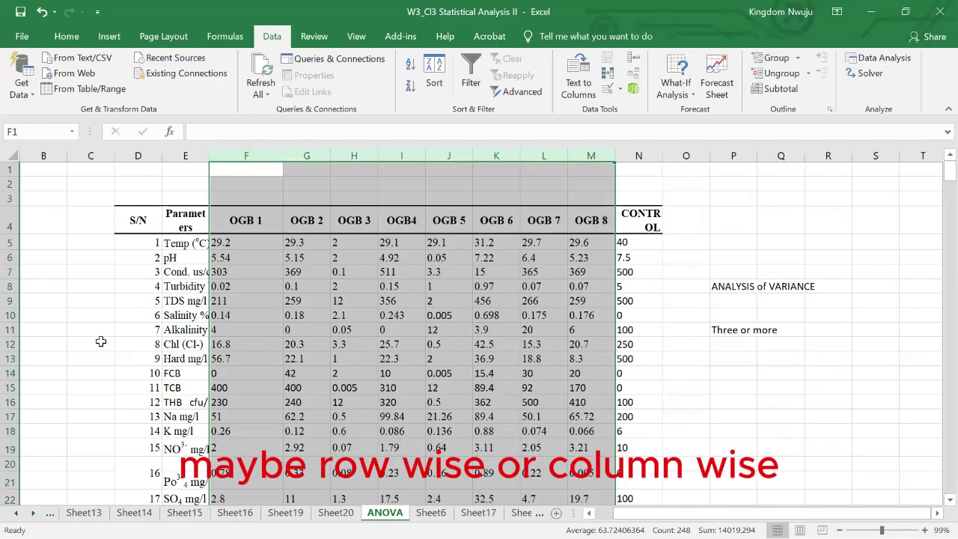
left_click(318, 342)
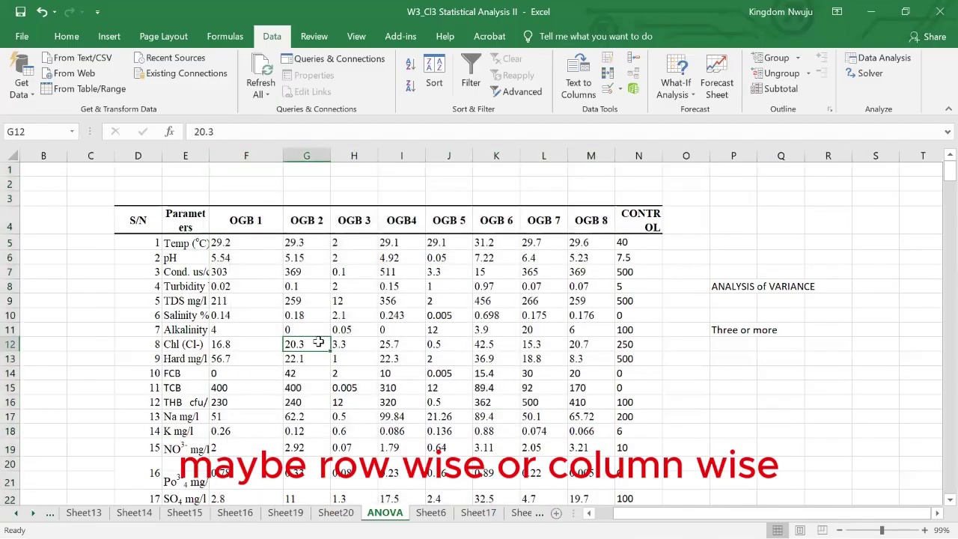
Step: Review the two-way ANOVA table, highlighting its Observation_ID rows and the Region X to Region W headers
scroll(318, 342, "down", 14)
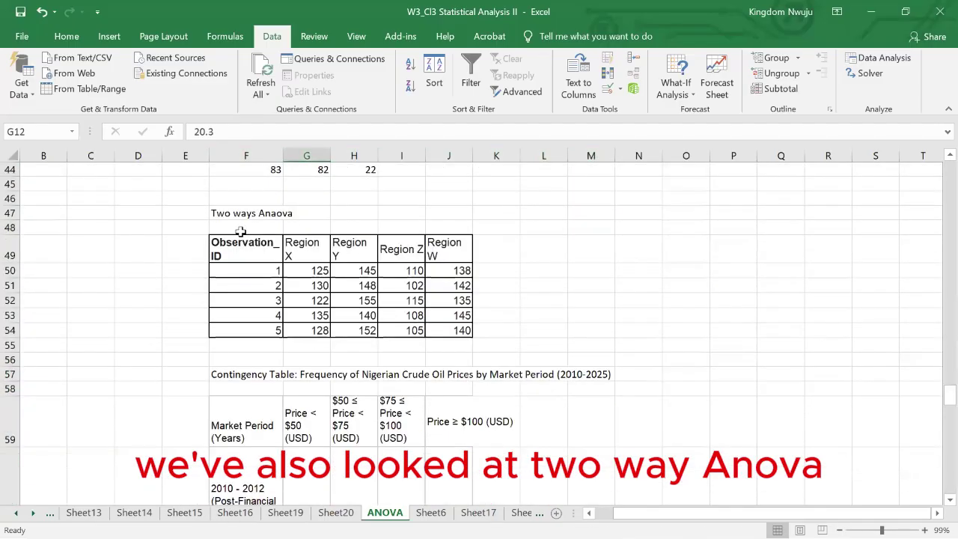
scroll(264, 412, "down", 1)
scroll(258, 419, "up", 2)
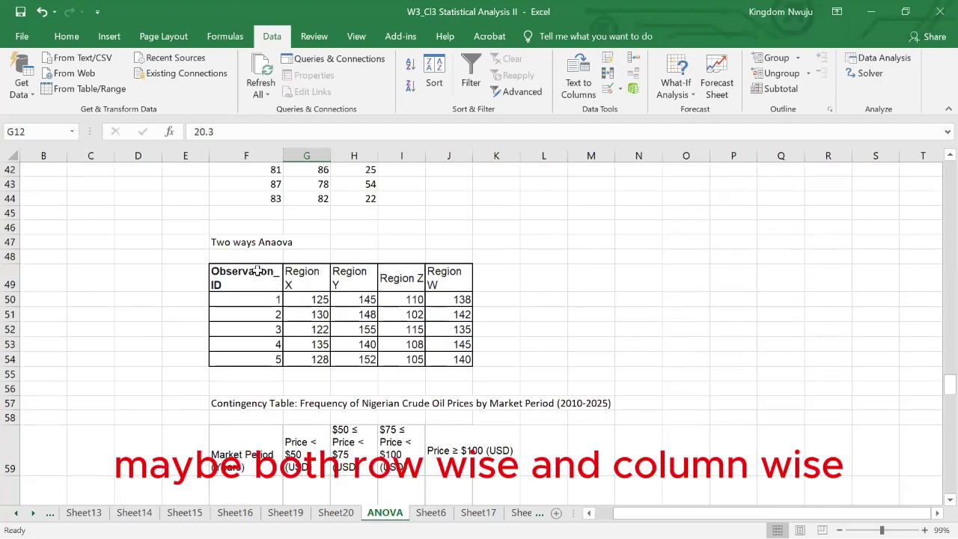
left_click_drag(246, 284, 260, 387)
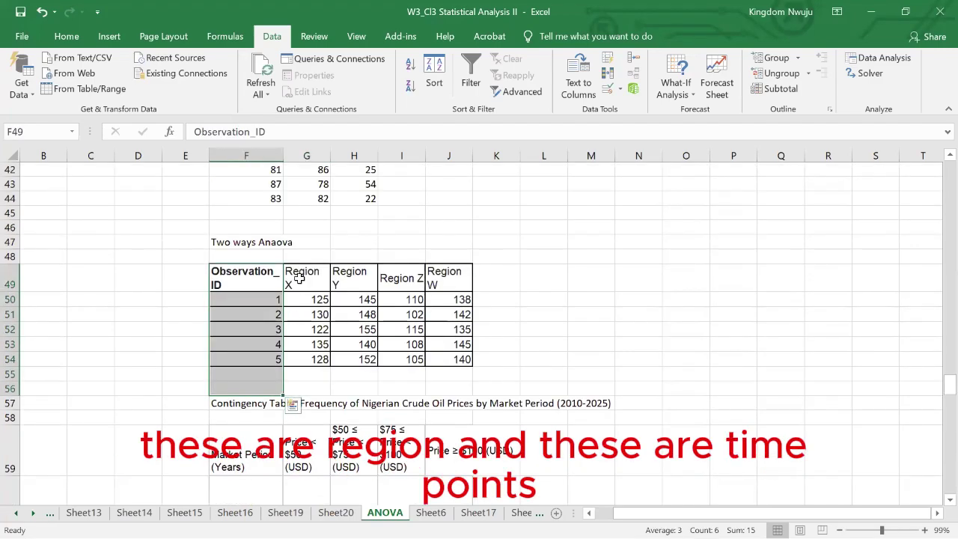
left_click_drag(299, 277, 497, 268)
left_click_drag(253, 299, 259, 357)
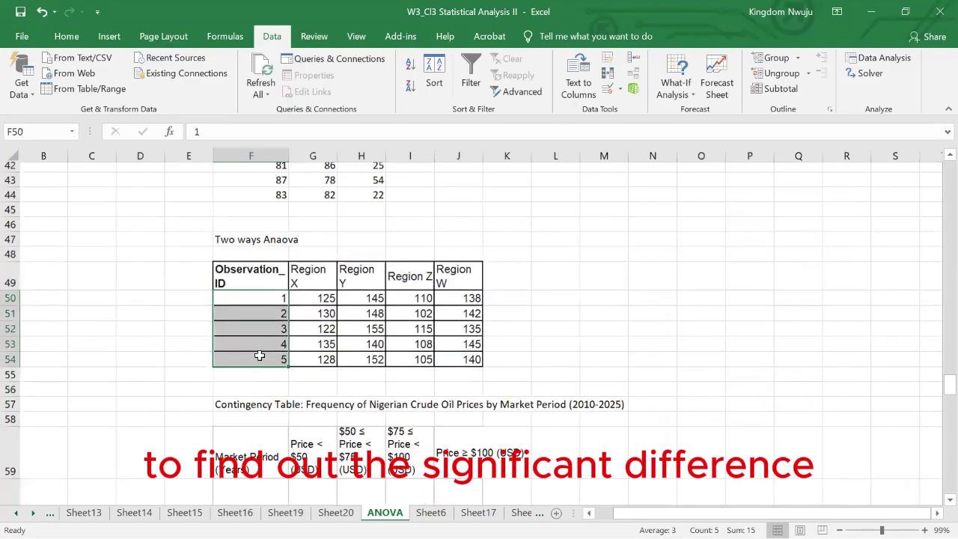
left_click(362, 298)
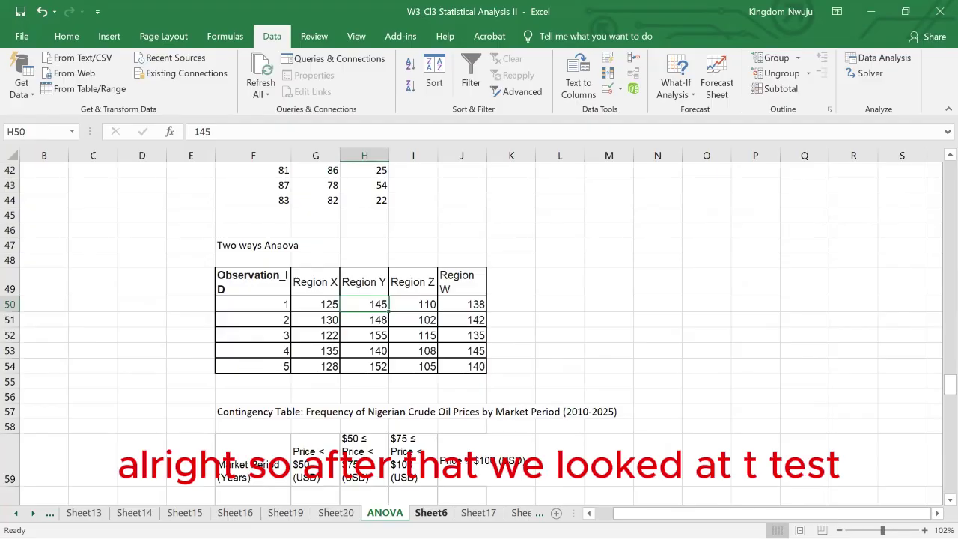
Step: Open the t-Test sheet and review the before/after weight data and the scenario notes
scroll(432, 513, "down", 2)
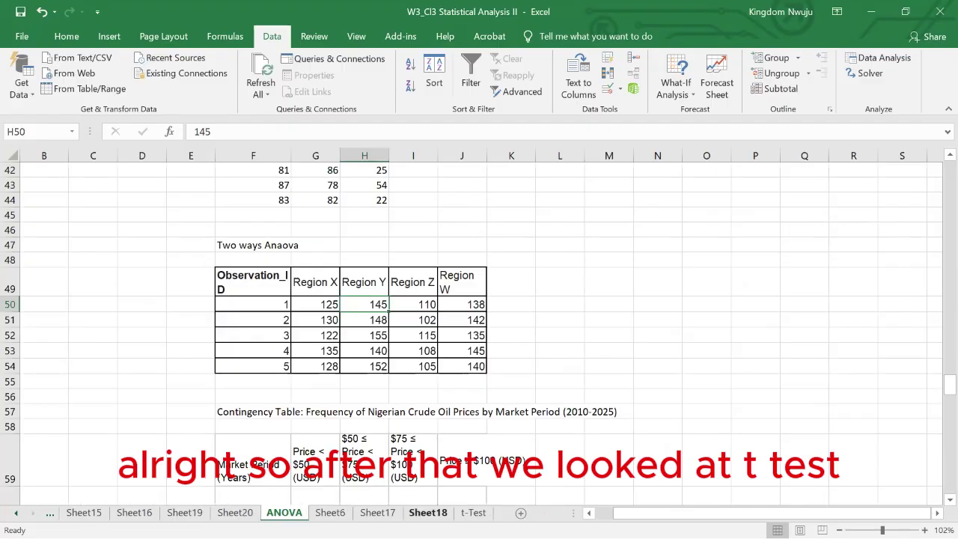
left_click(469, 512)
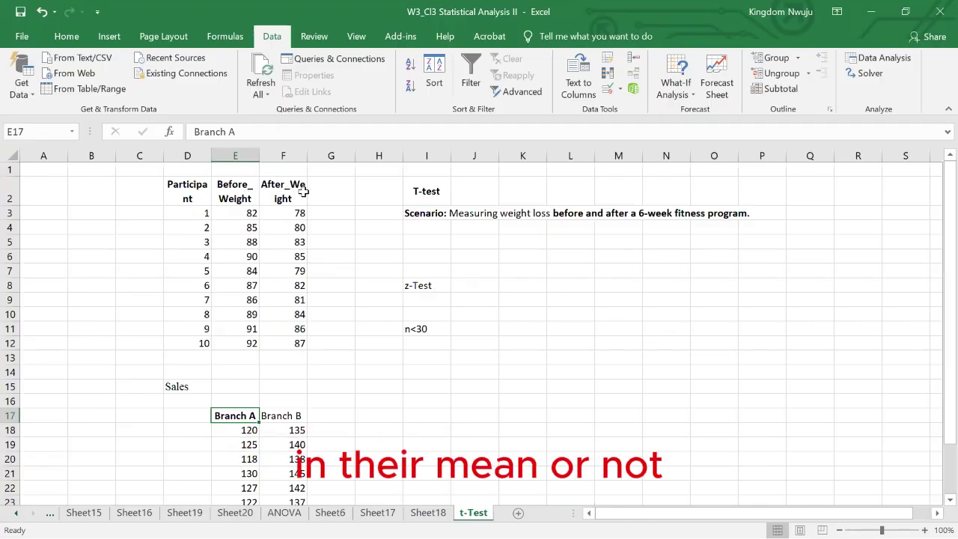
left_click(553, 282)
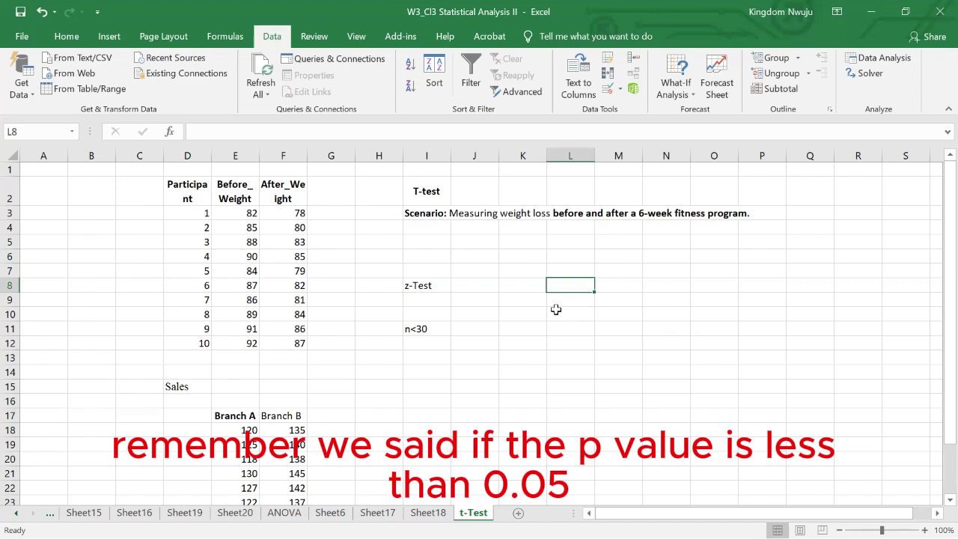